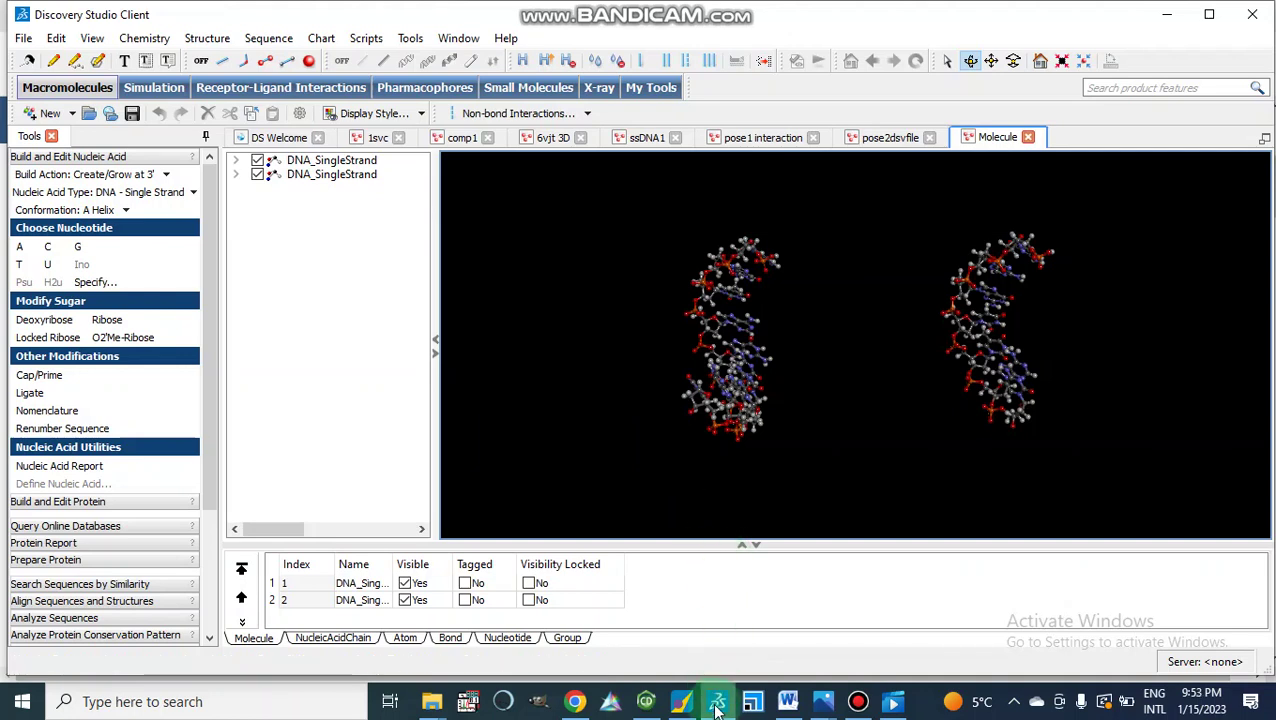
Switch to ChemDraw and copy the selected molecule as SMILES.
mouse_move(716, 709)
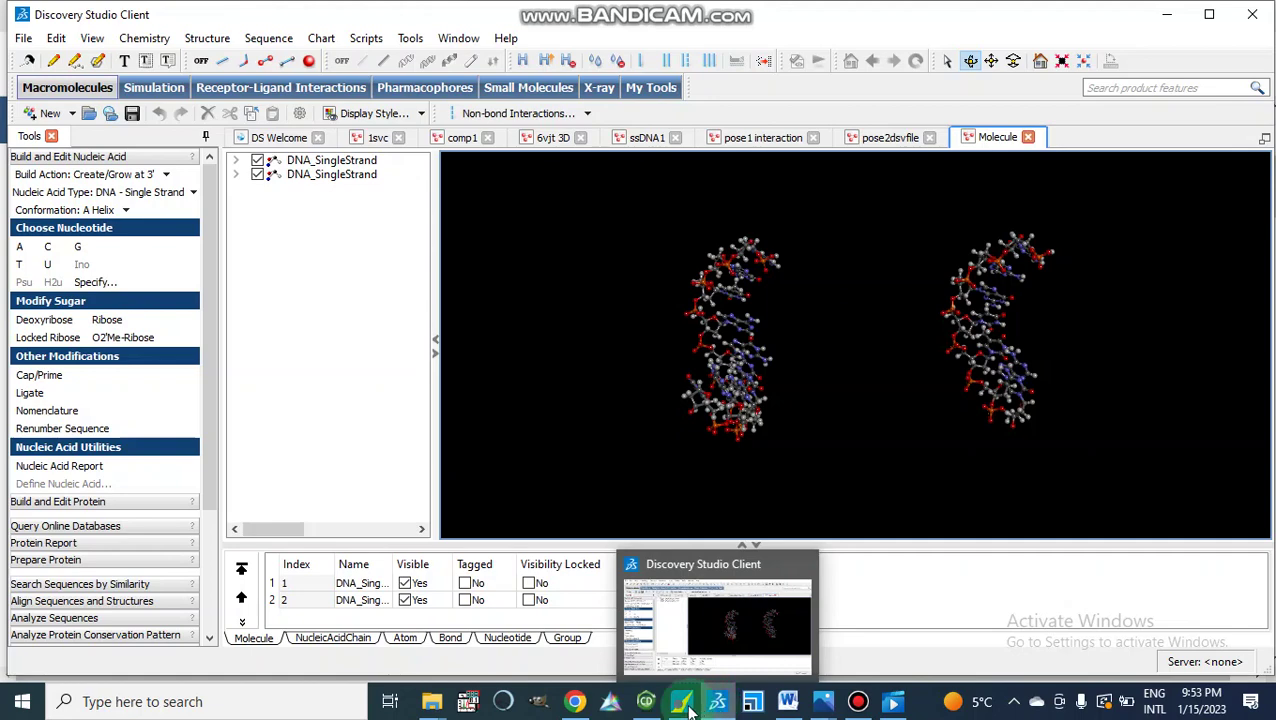
left_click(648, 703)
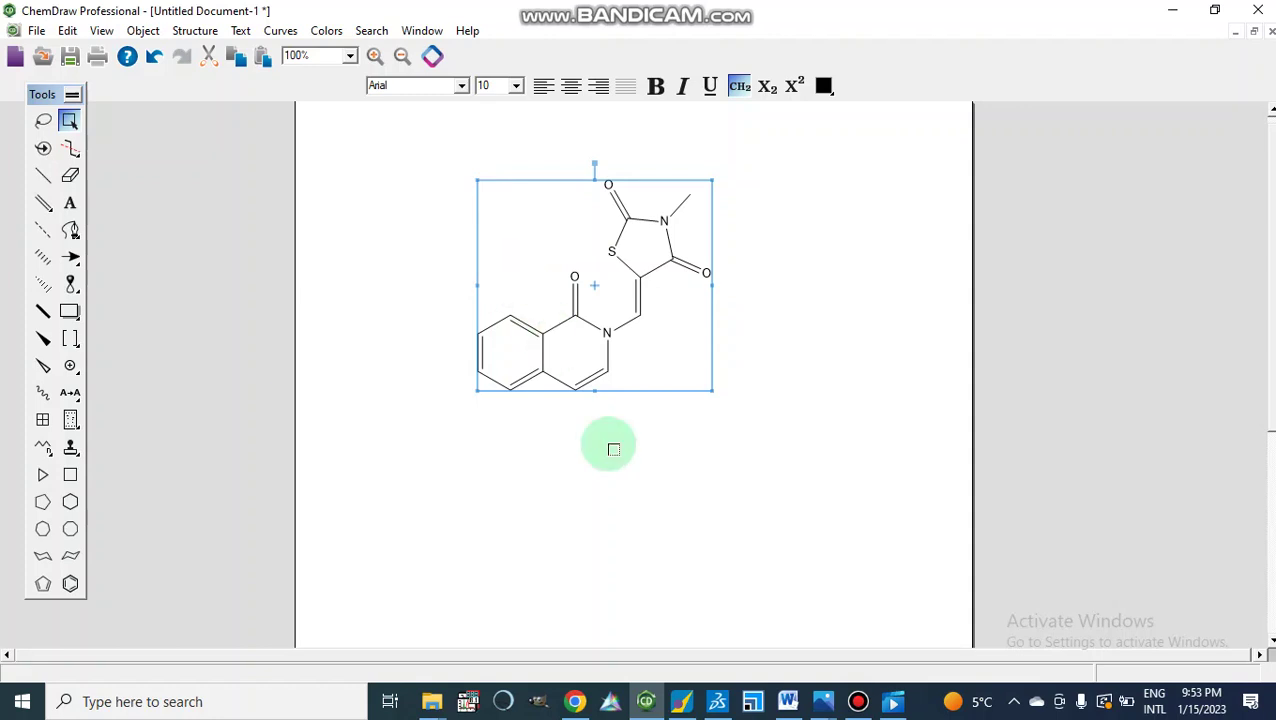
left_click(717, 703)
left_click(717, 703)
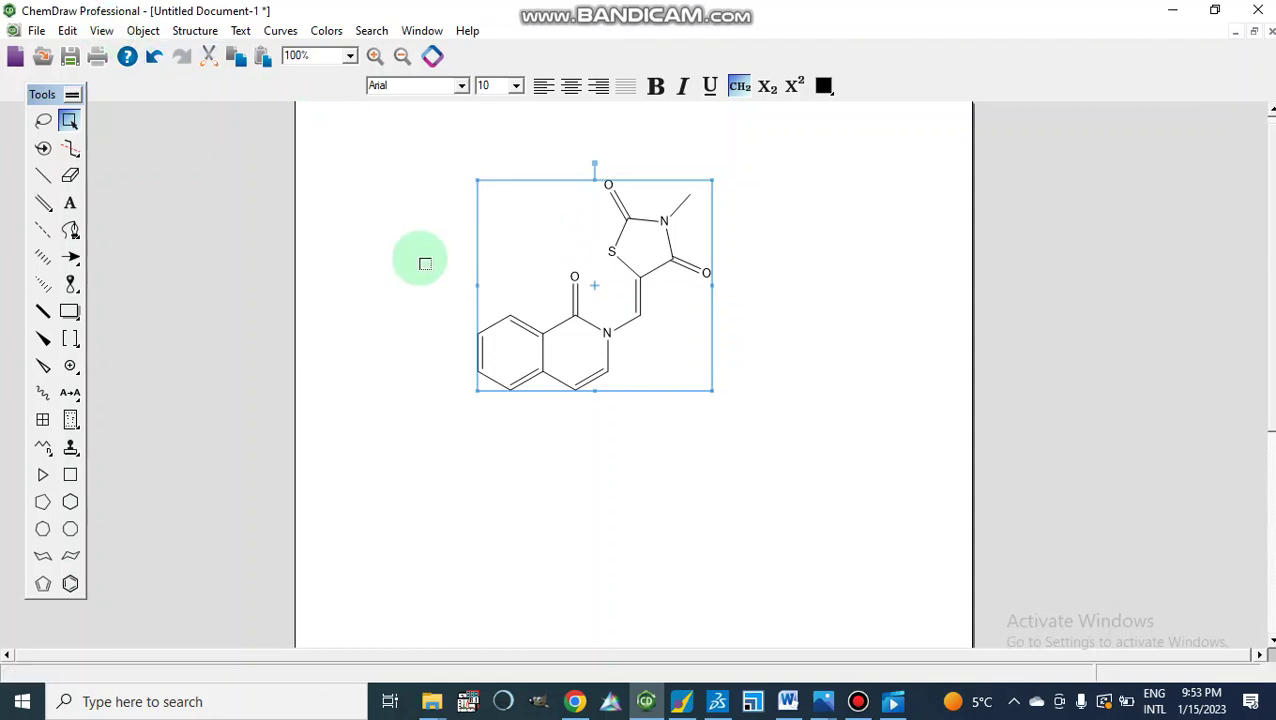
left_click(67, 31)
mouse_move(137, 235)
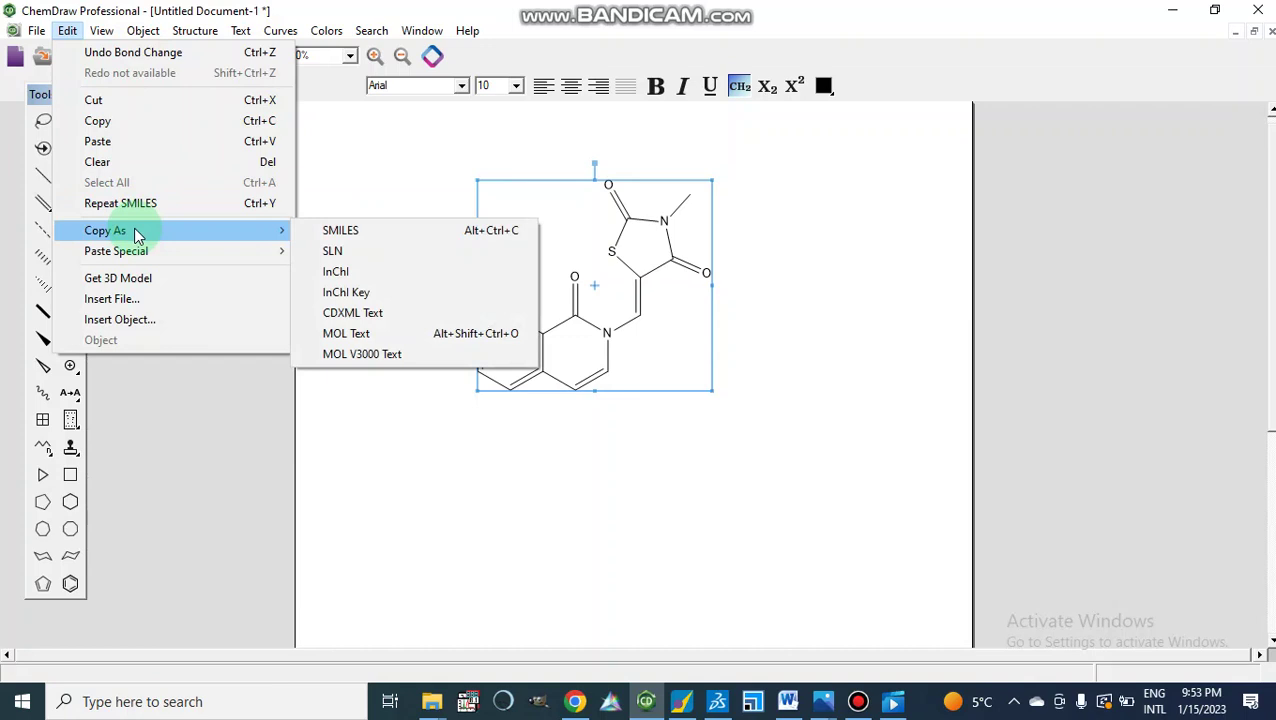
left_click(337, 231)
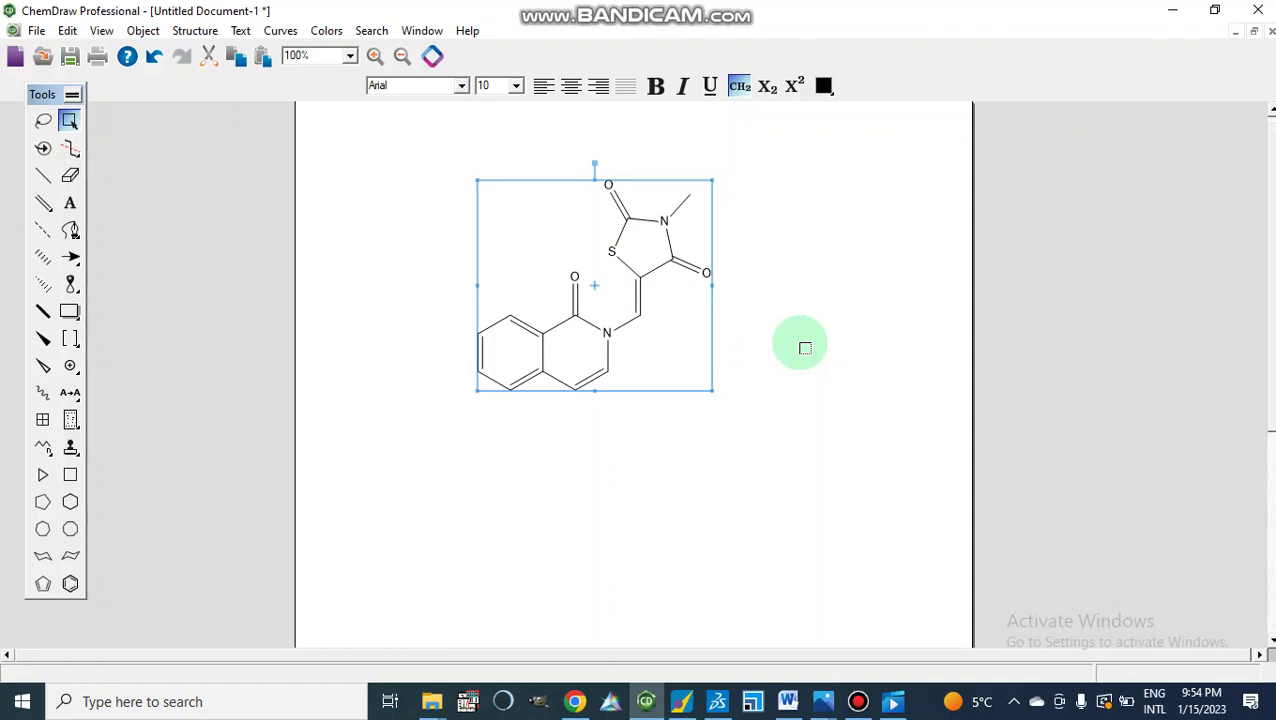
left_click(1174, 19)
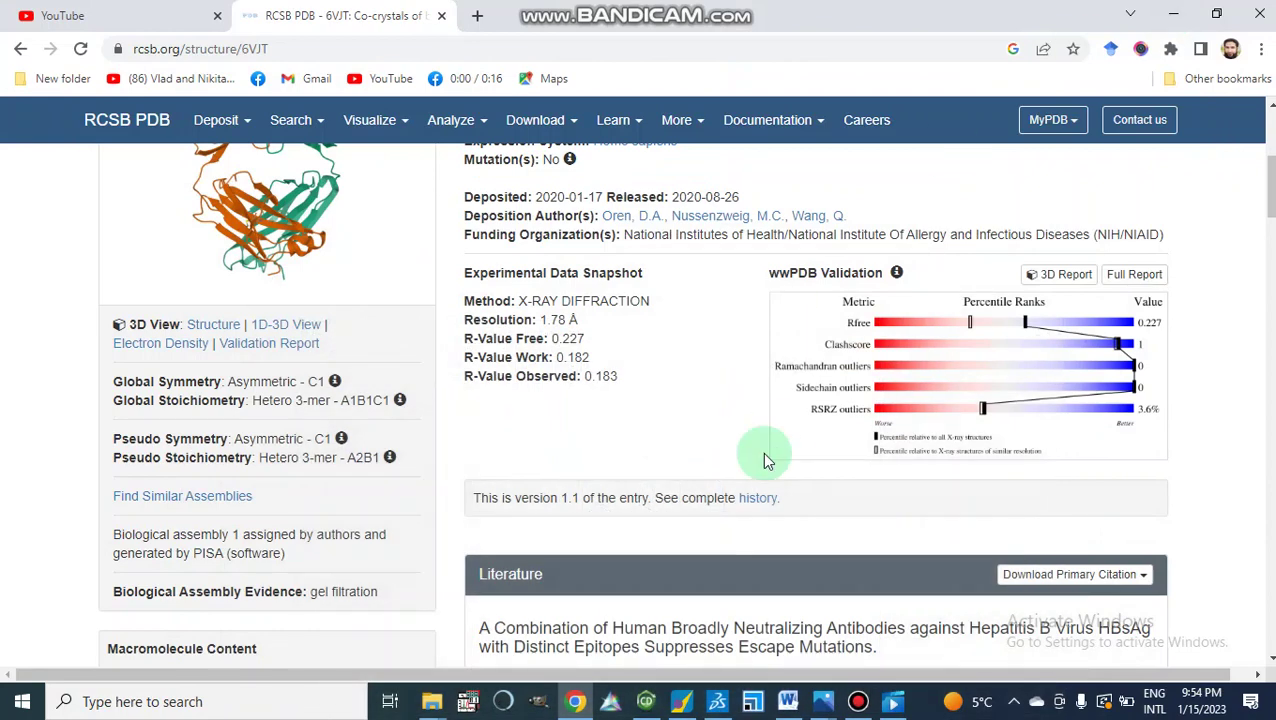
left_click(717, 701)
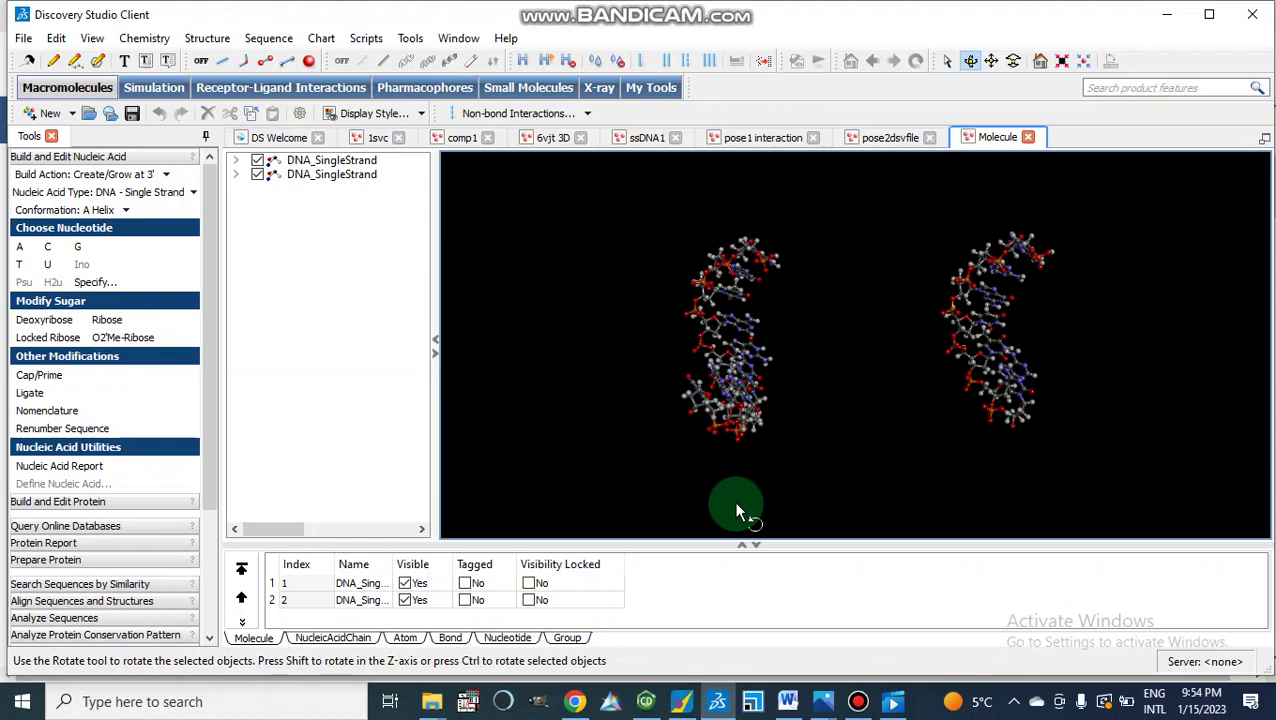
mouse_move(727, 709)
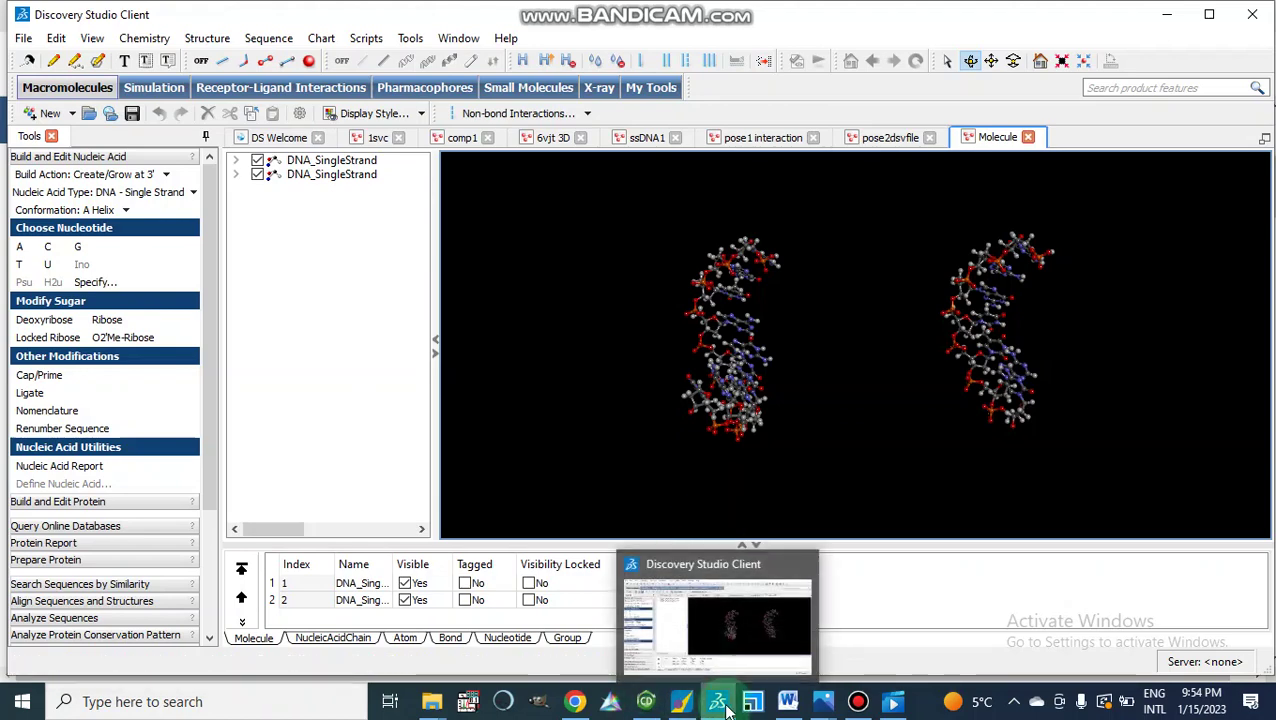
Switch to the RCSB PDB page in Chrome and search the 3D structures for entry 6VJT.
left_click(575, 705)
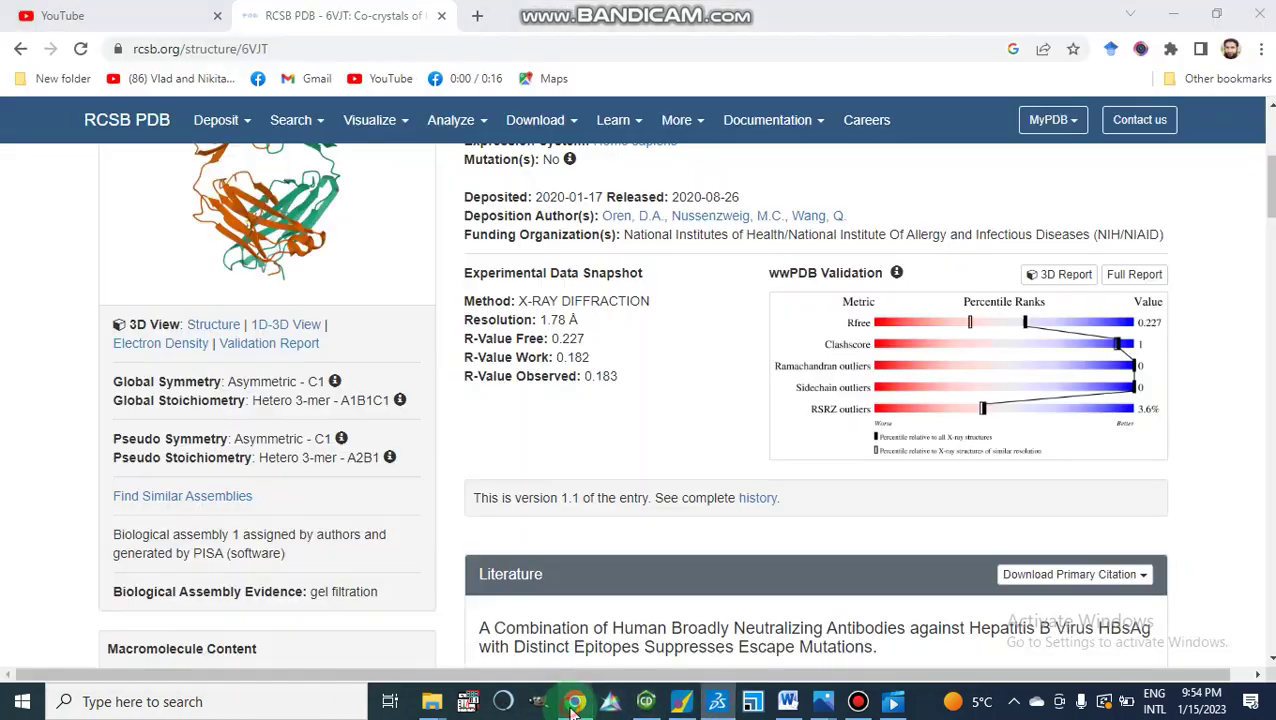
scroll(604, 407, "up", 4)
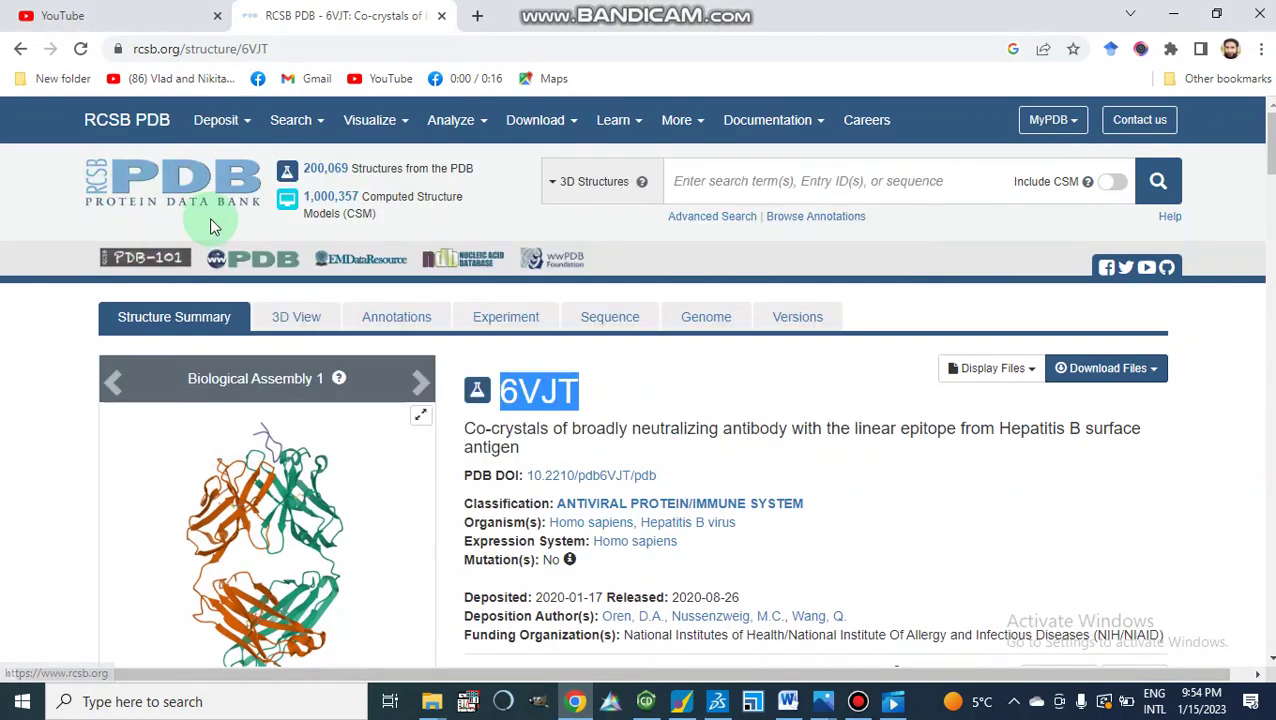
left_click(688, 180)
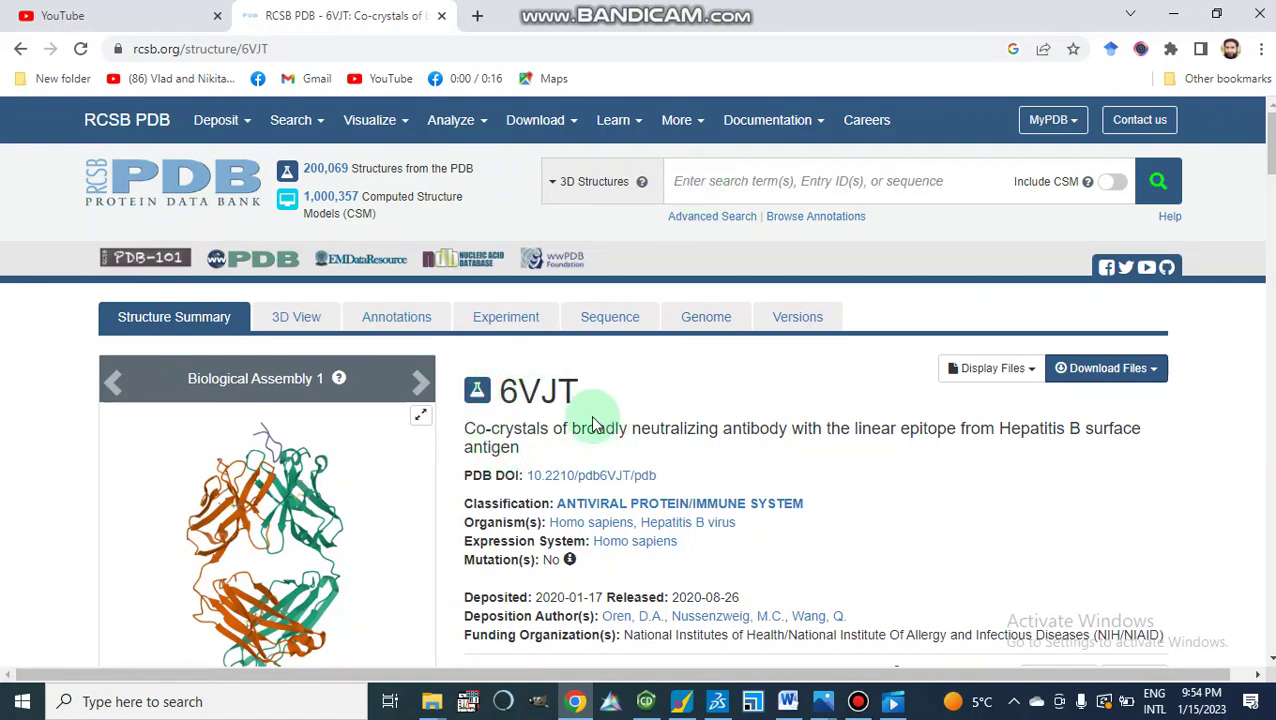
scroll(580, 400, "down", 1)
scroll(670, 255, "up", 1)
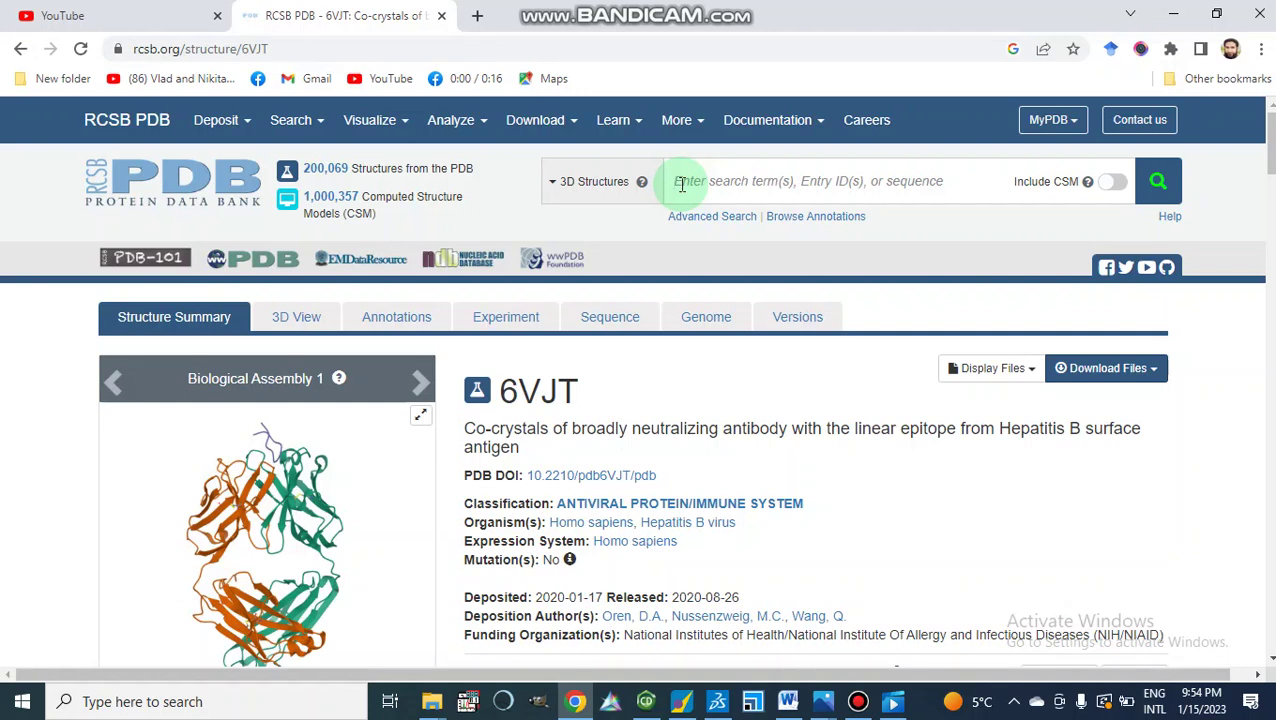
type("6VJT")
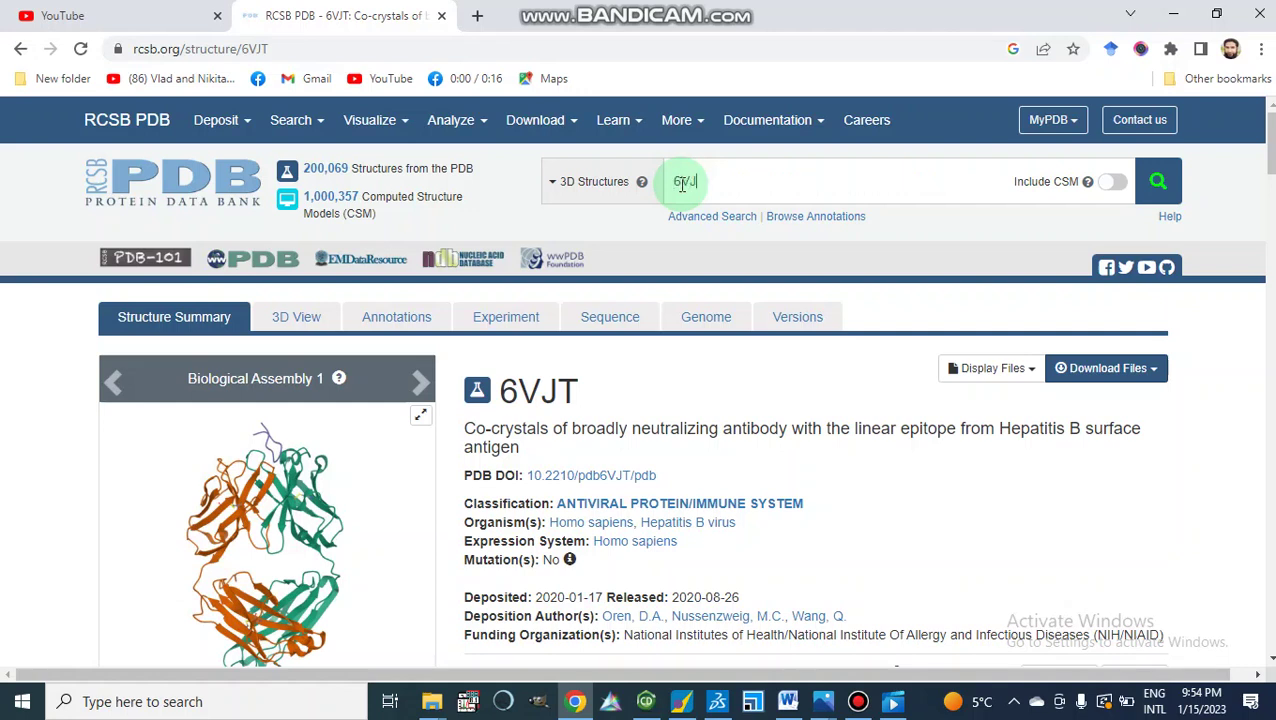
left_click(700, 235)
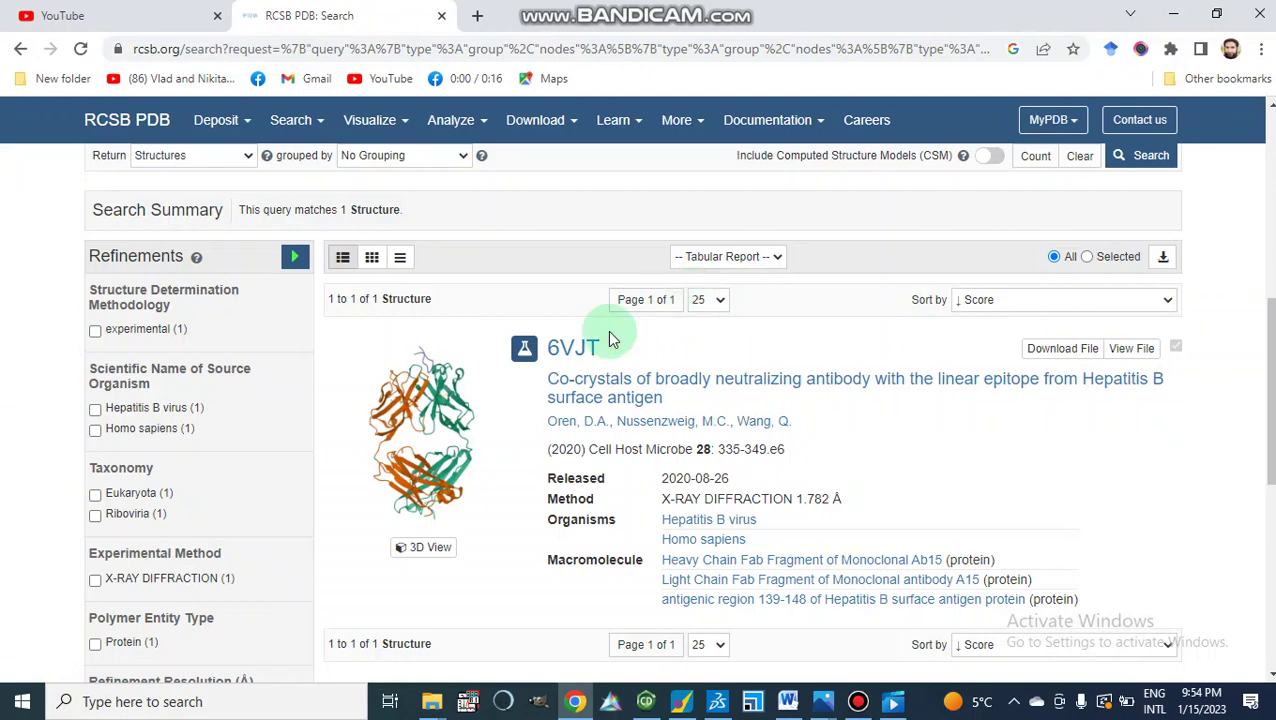
Open the 6VJT entry from the search results and download its structure in PDB Format.
scroll(607, 357, "down", 2)
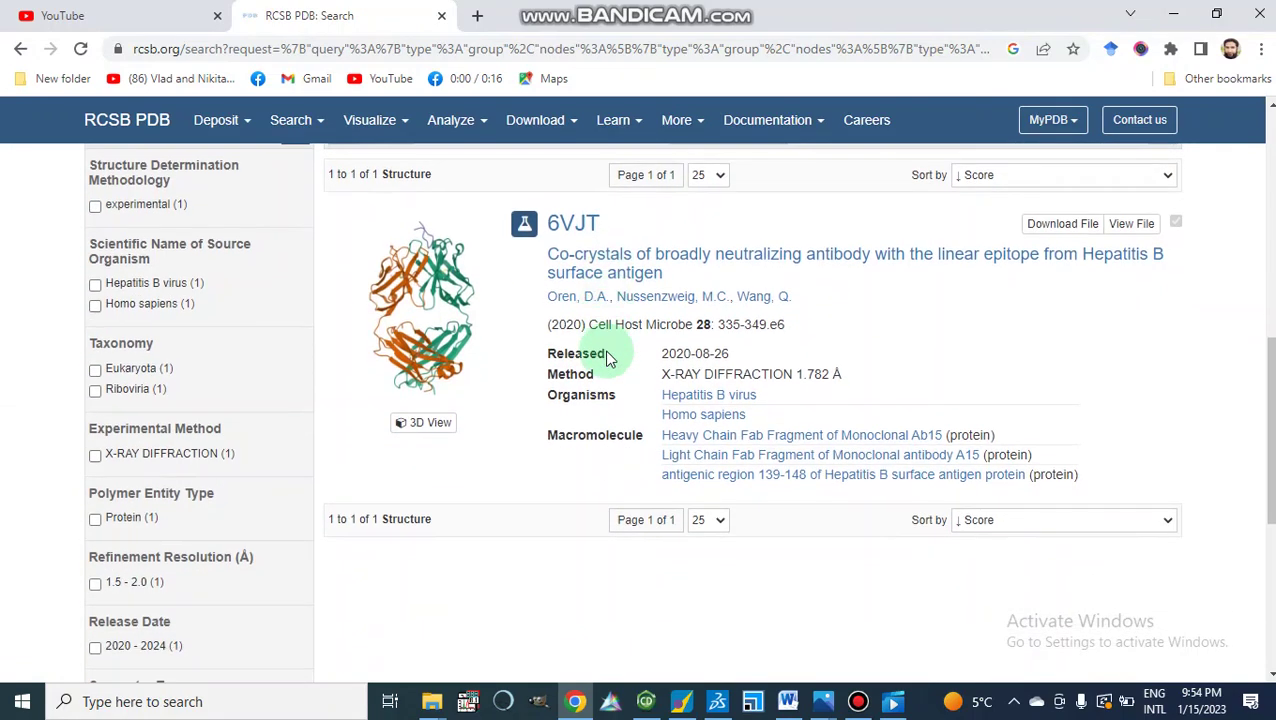
scroll(775, 275, "up", 3)
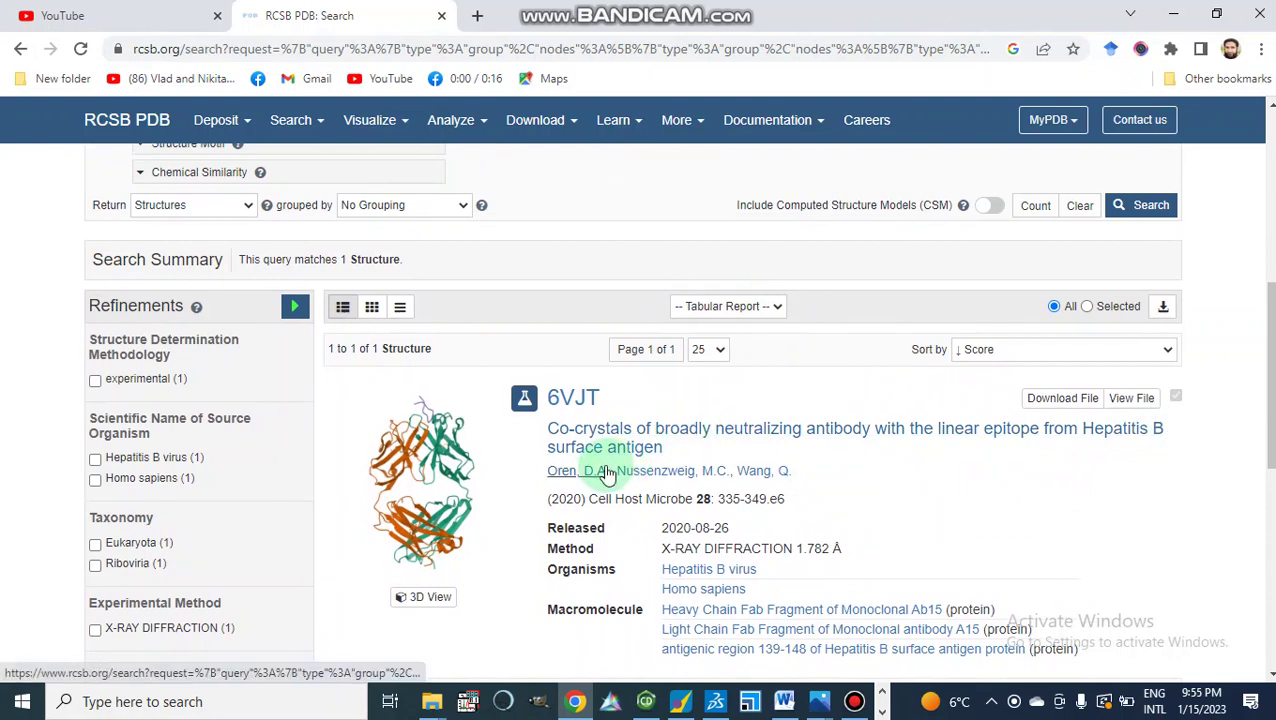
left_click(575, 405)
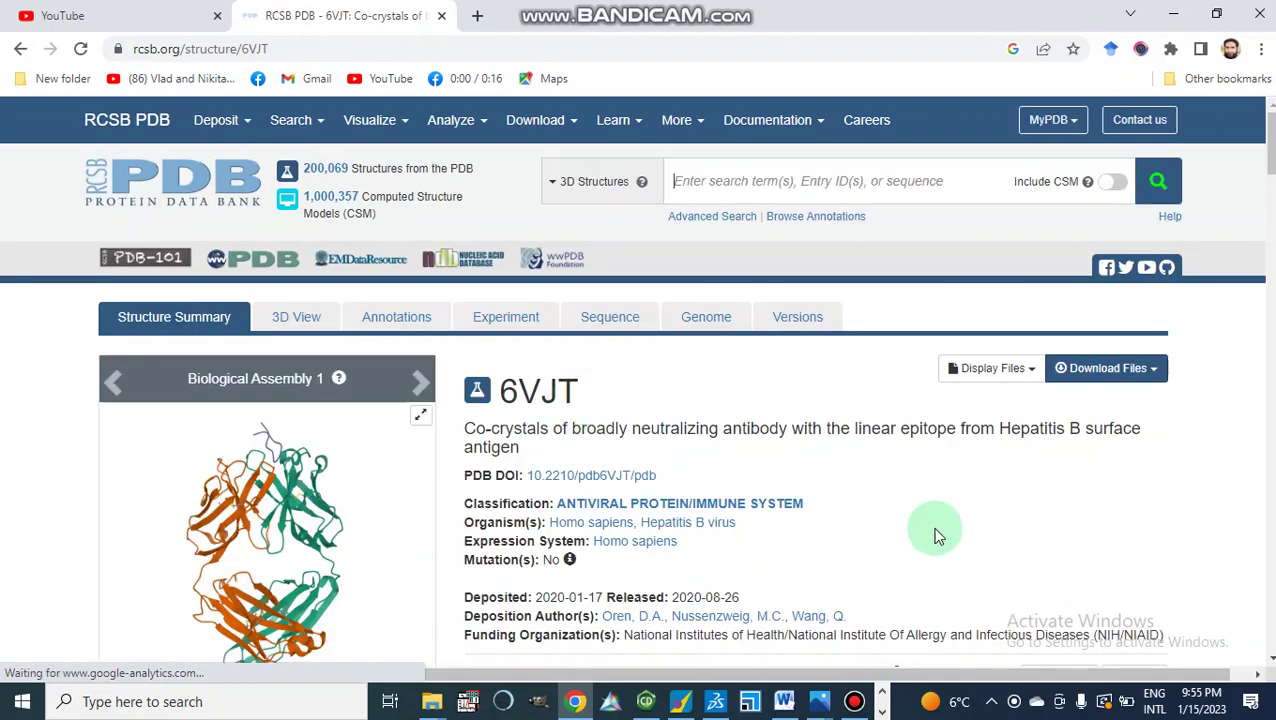
left_click(1110, 369)
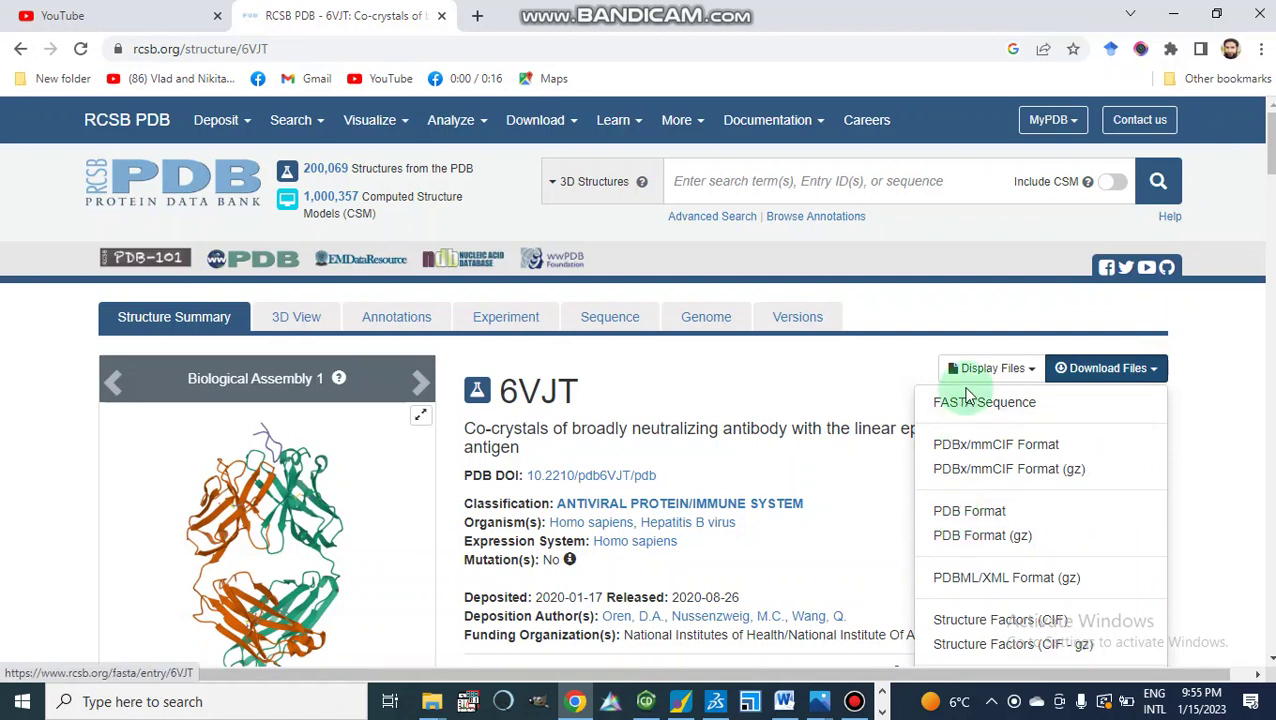
left_click(949, 517)
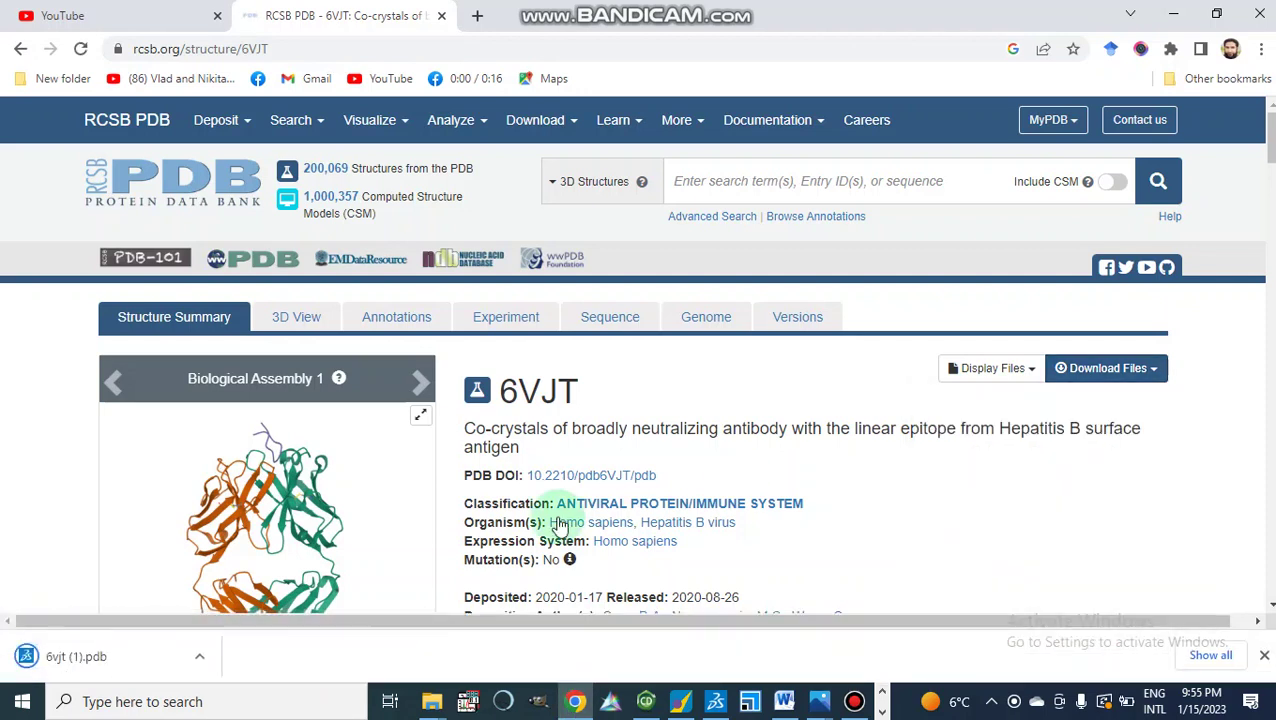
Open the downloaded 6vjt (1).pdb in Discovery Studio and show its structure hierarchy.
left_click(57, 656)
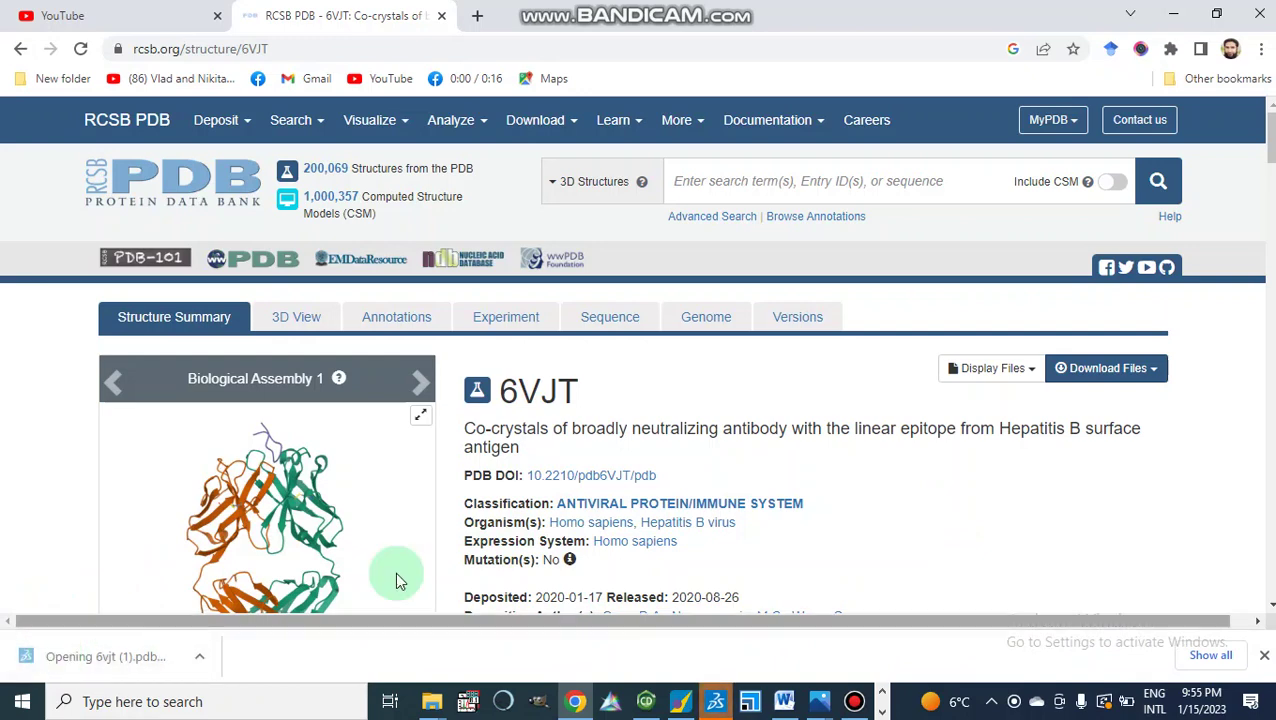
left_click(715, 703)
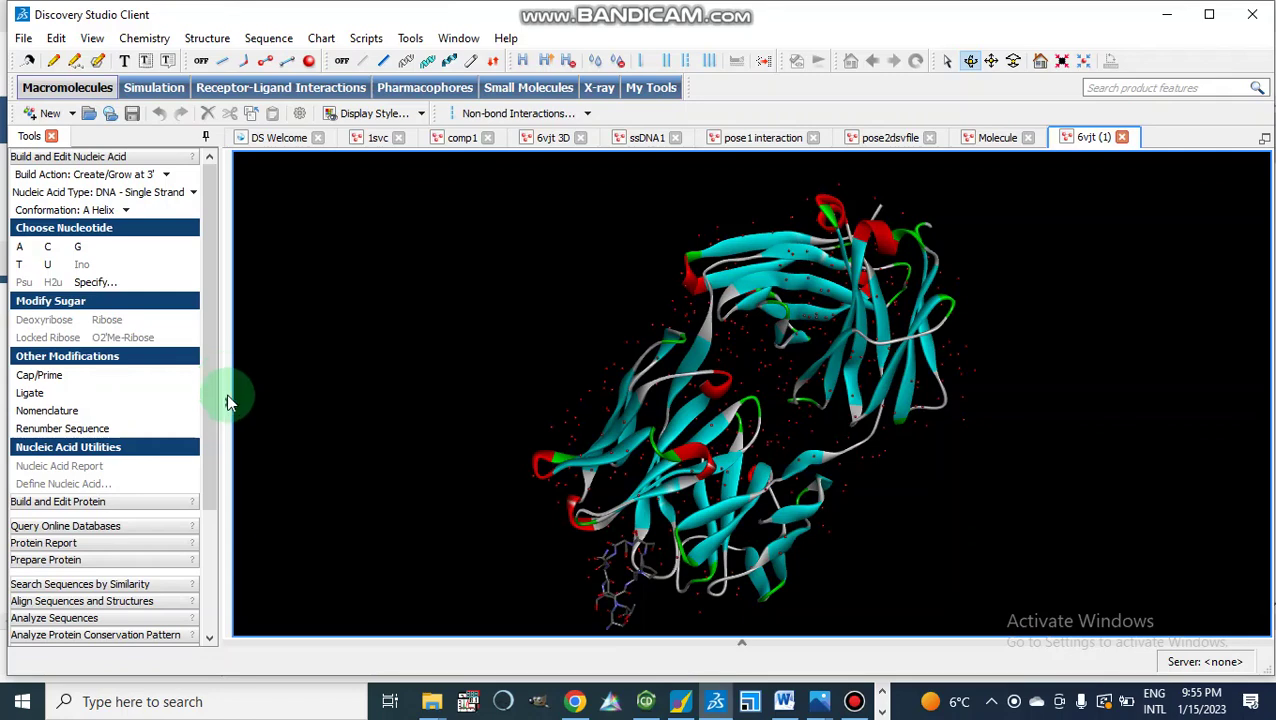
left_click(227, 407)
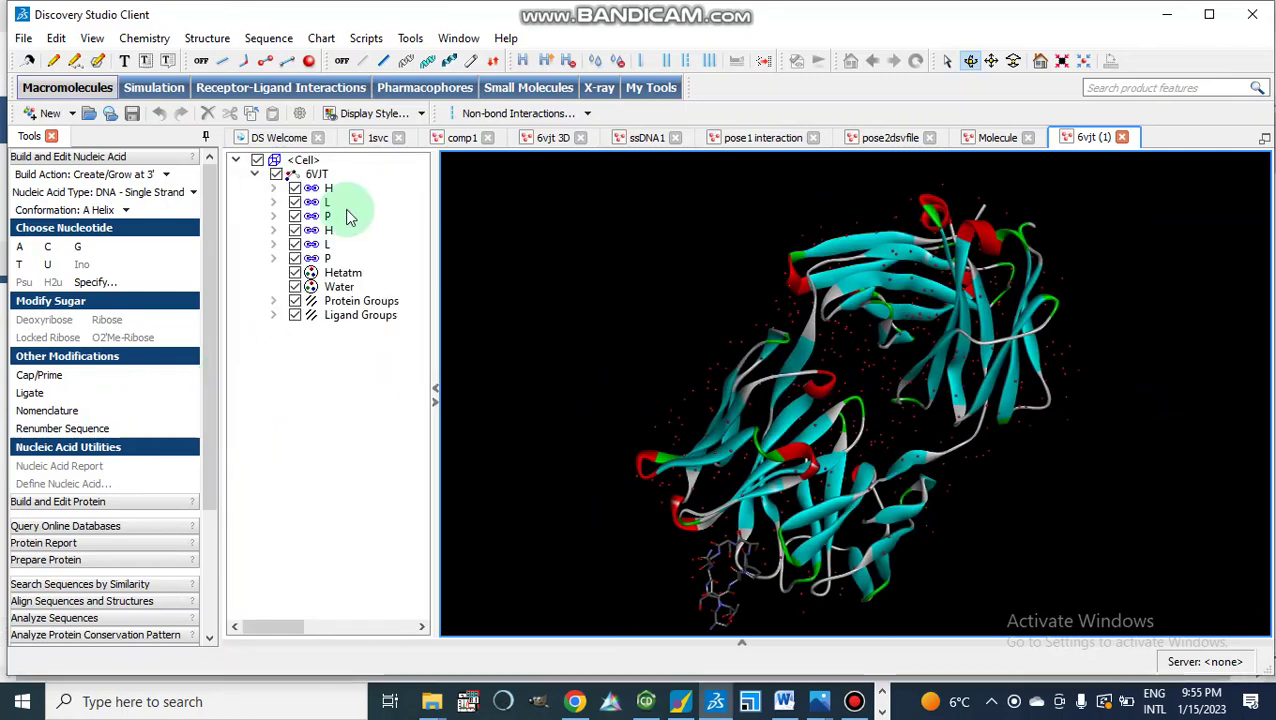
Highlight the H, L and P chain entries of the downloaded 6VJT structure one at a time, and clear the selection.
left_click(320, 192)
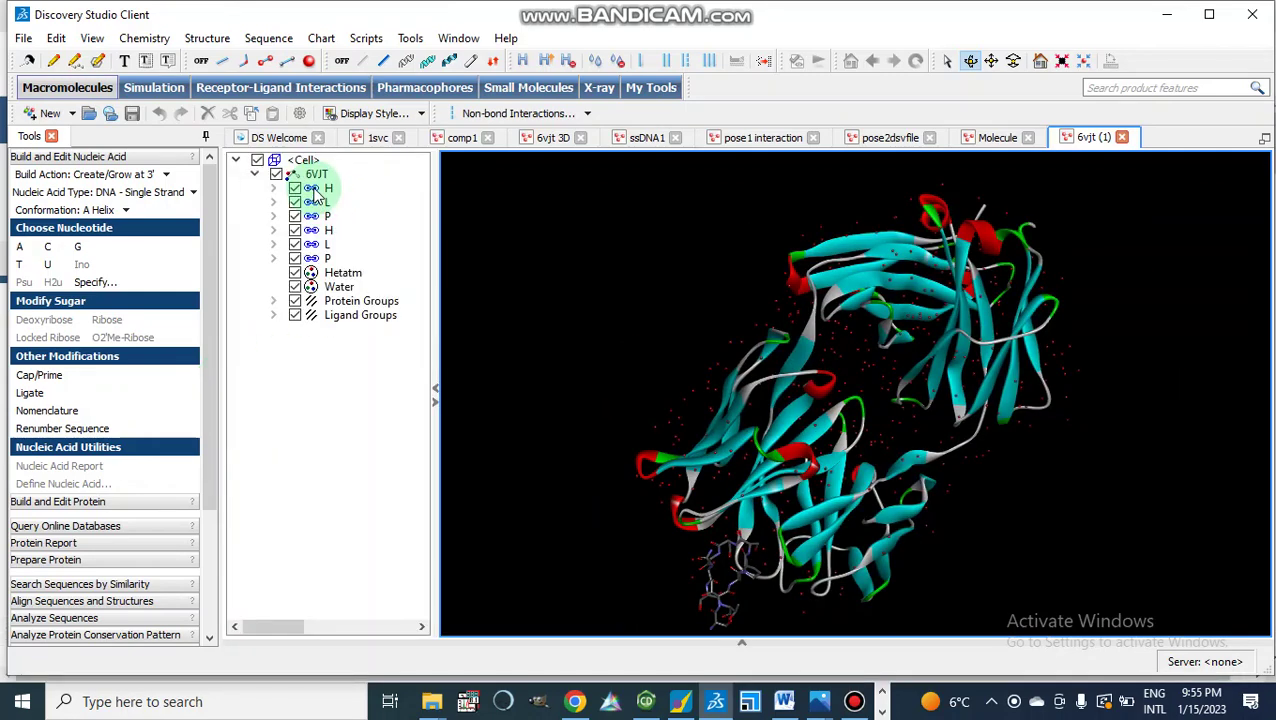
left_click(314, 203)
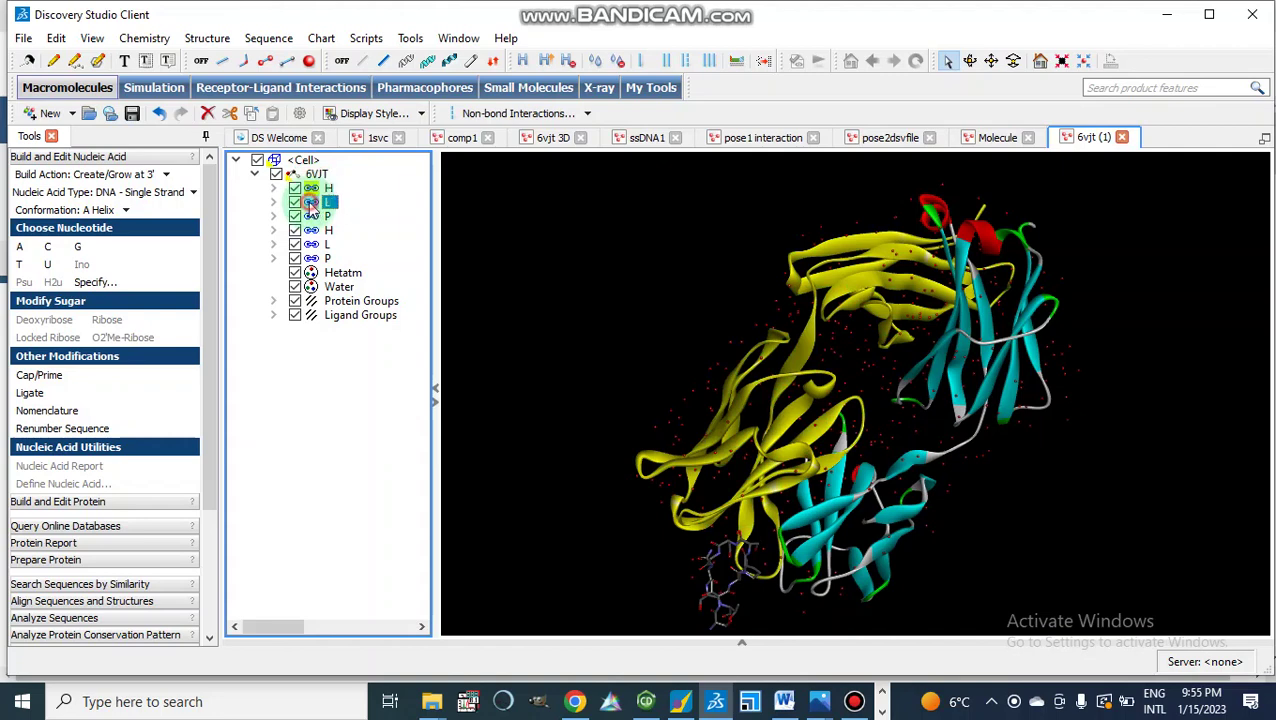
left_click(318, 216)
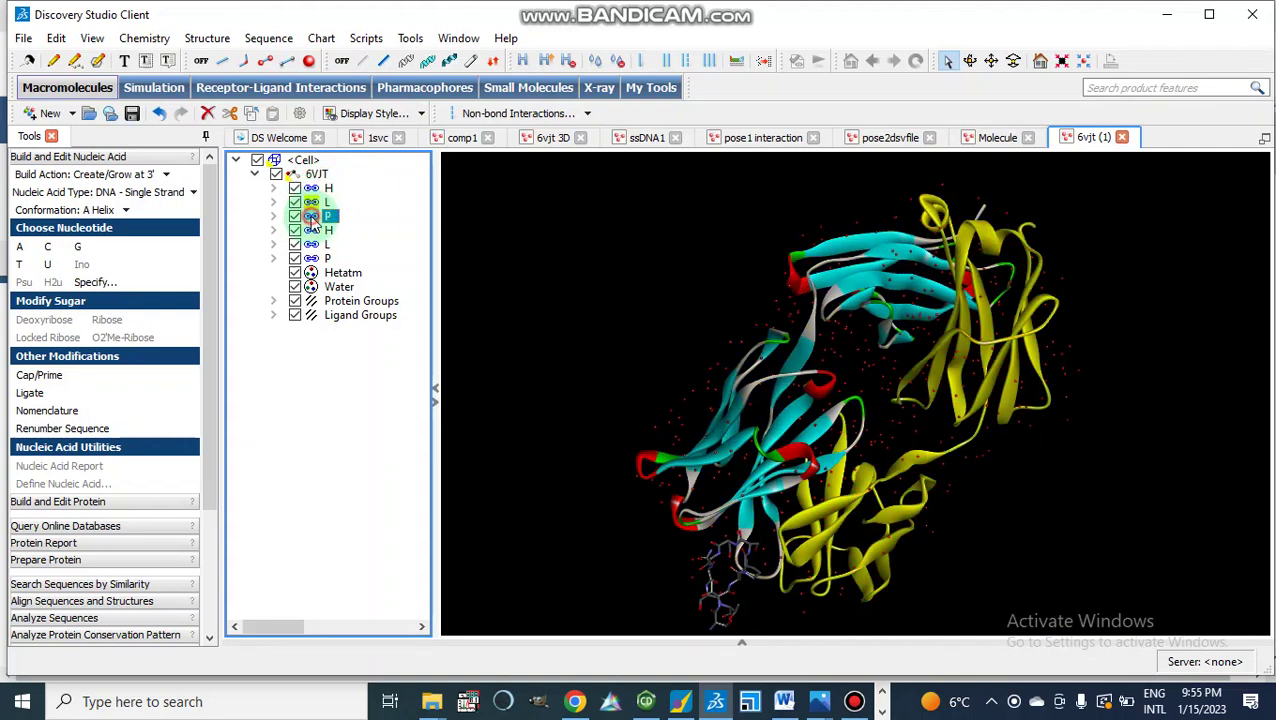
left_click(320, 230)
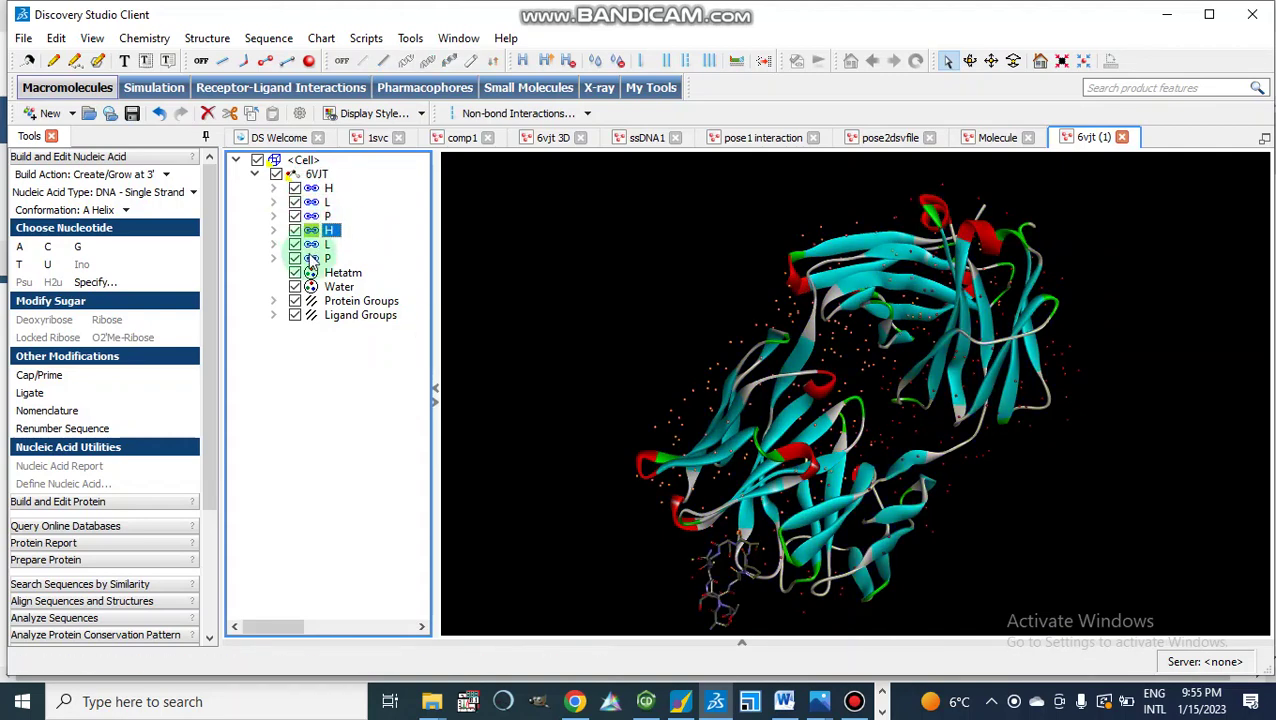
left_click(316, 244)
left_click(313, 232)
left_click(318, 216)
left_click(484, 393)
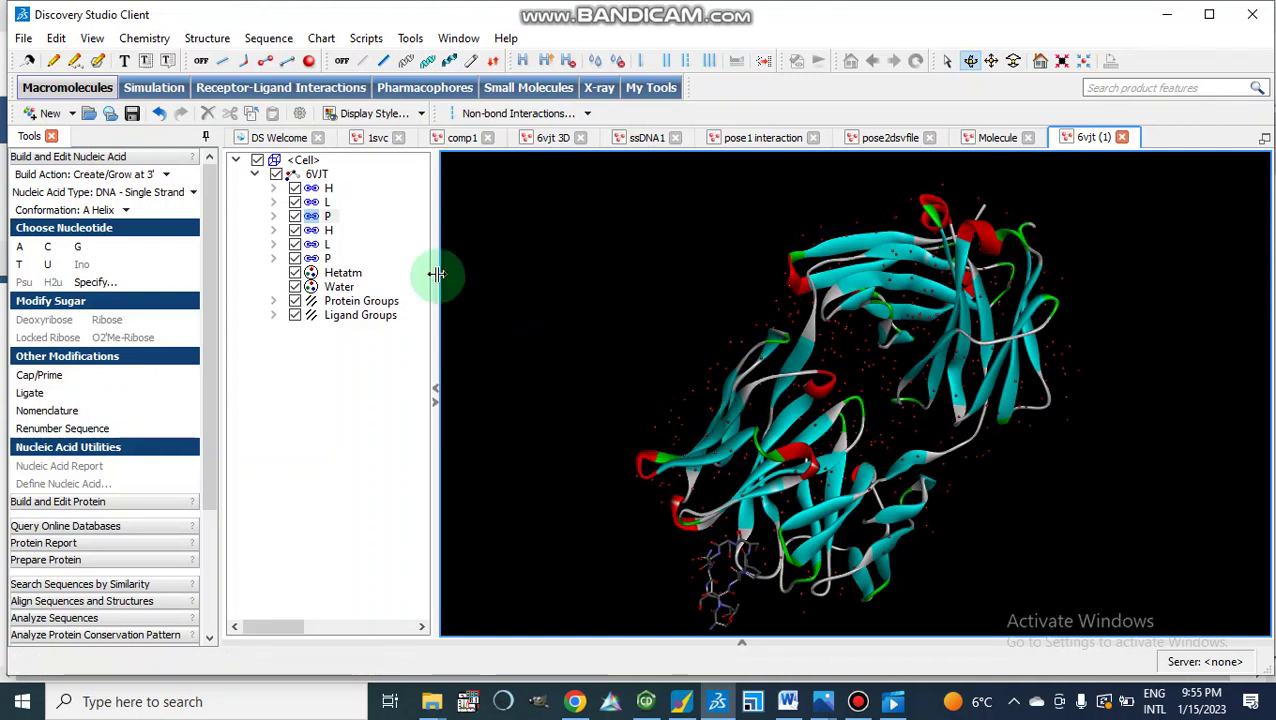
In the 6vjt 3D document, highlight chains H, L and P in turn and inspect the residues of chain P.
left_click(546, 140)
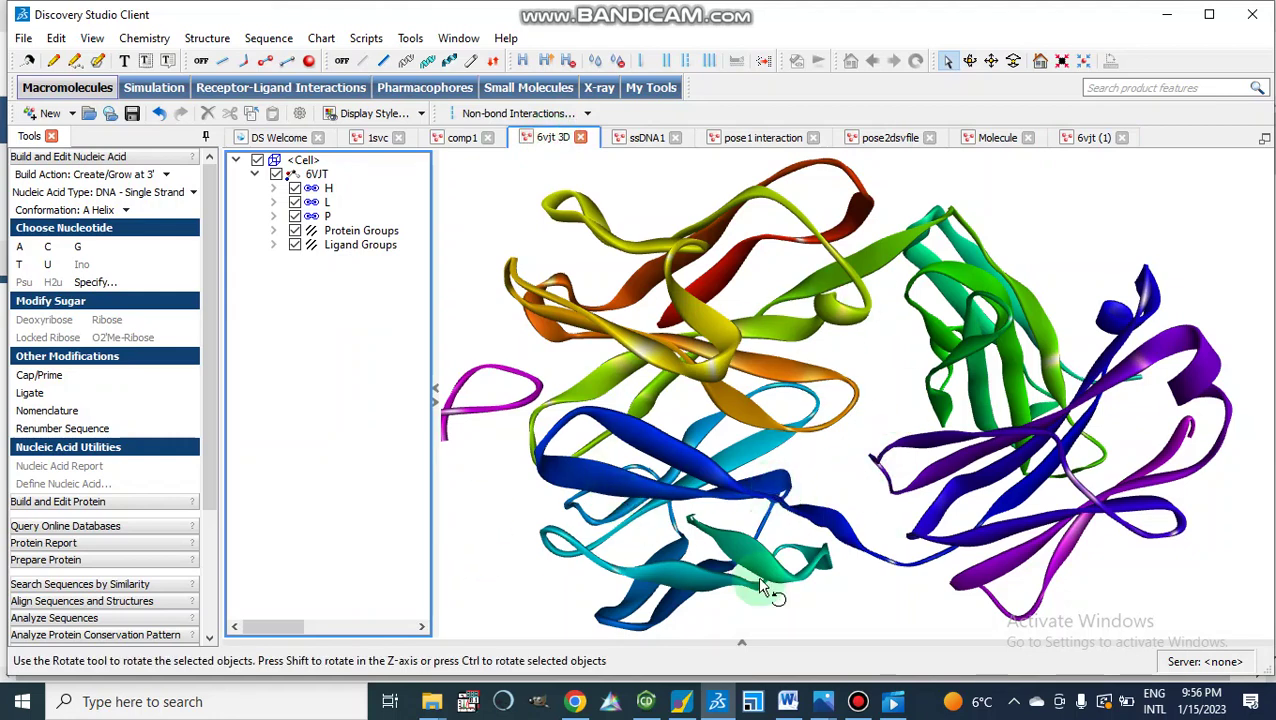
left_click(313, 189)
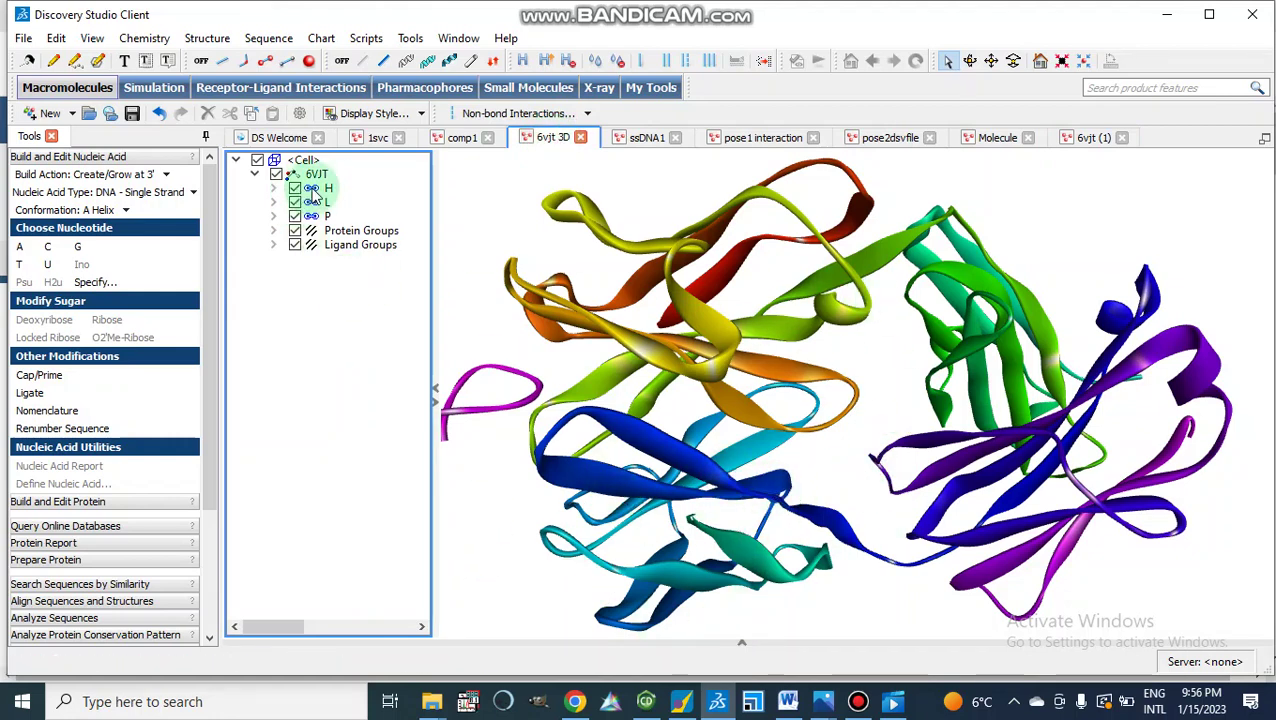
left_click(315, 203)
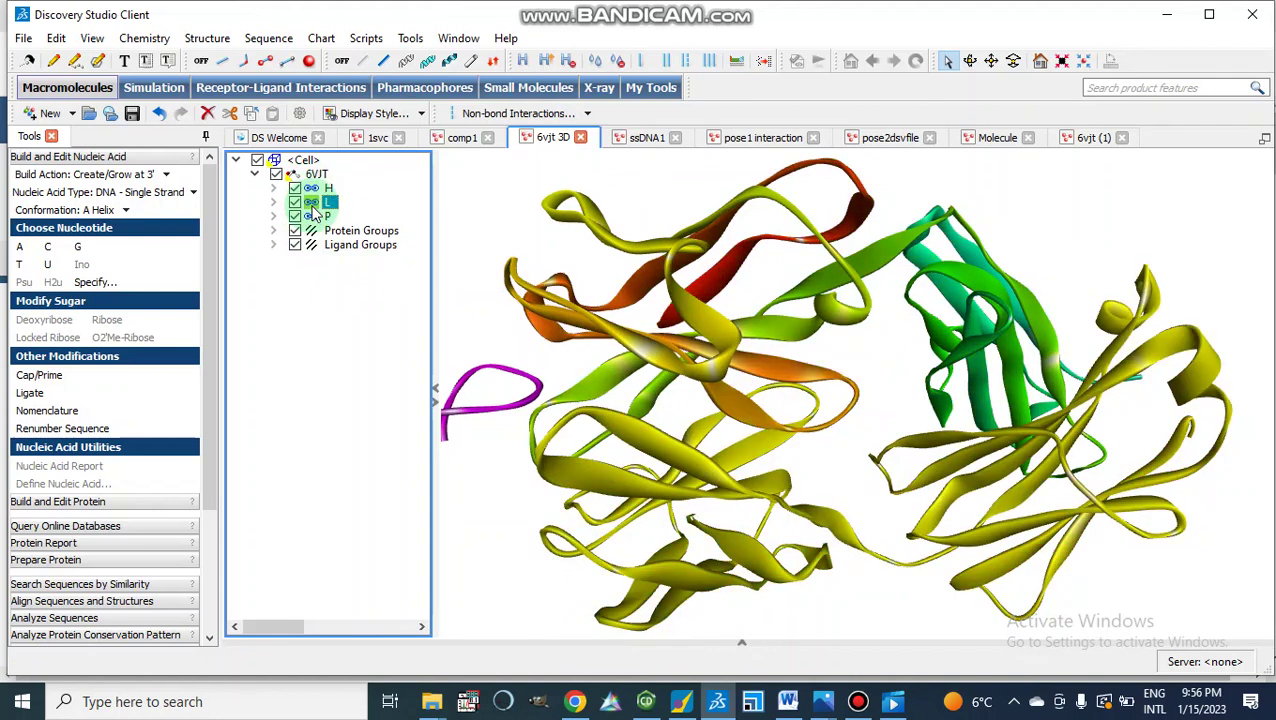
left_click(314, 216)
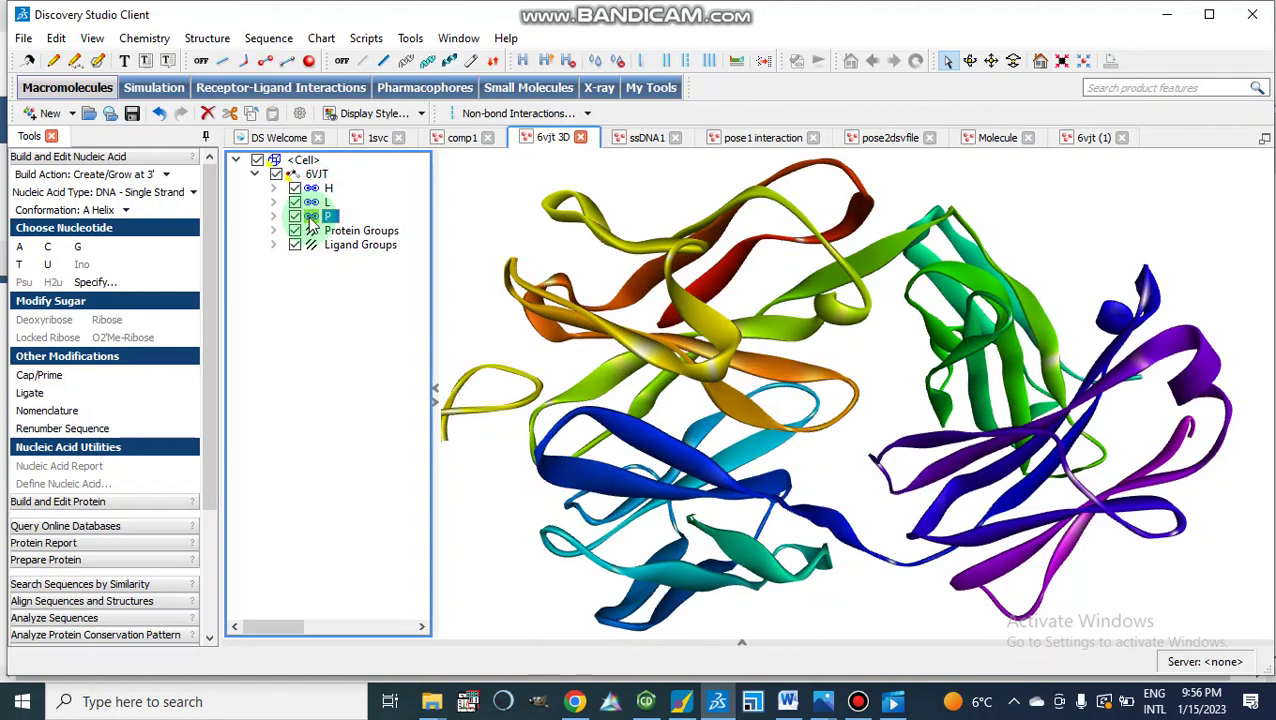
left_click(273, 217)
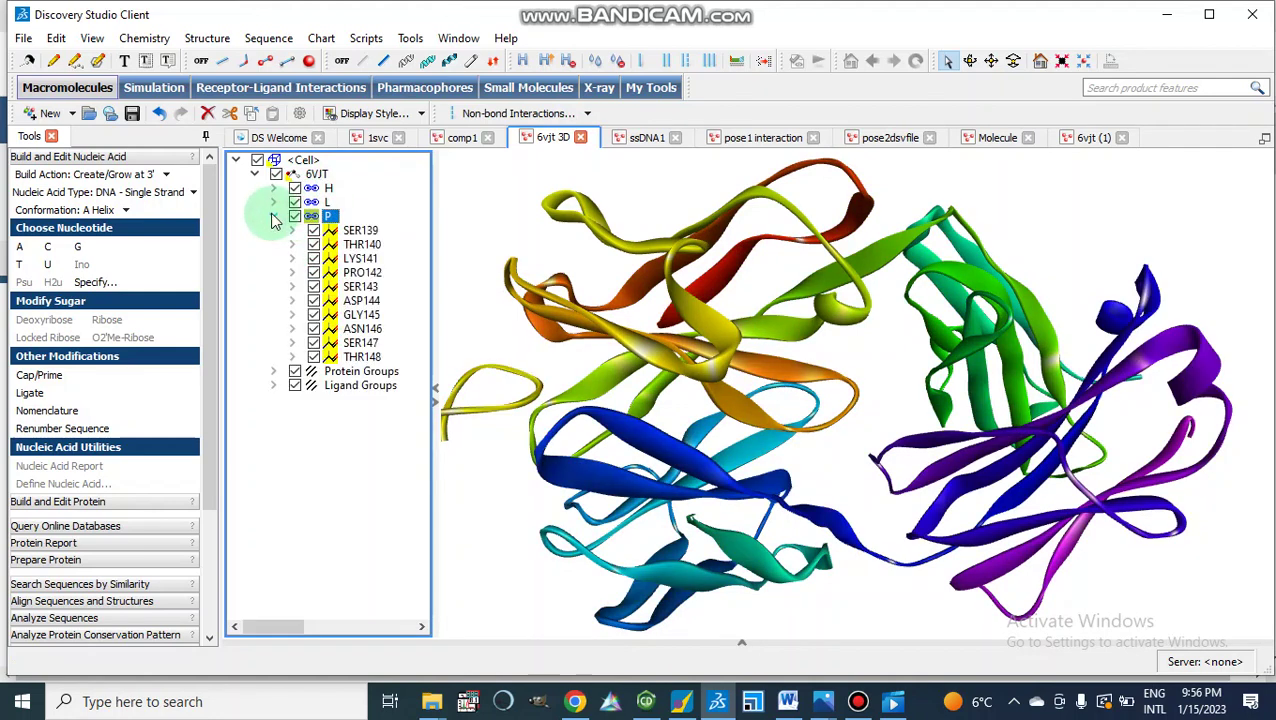
left_click(273, 217)
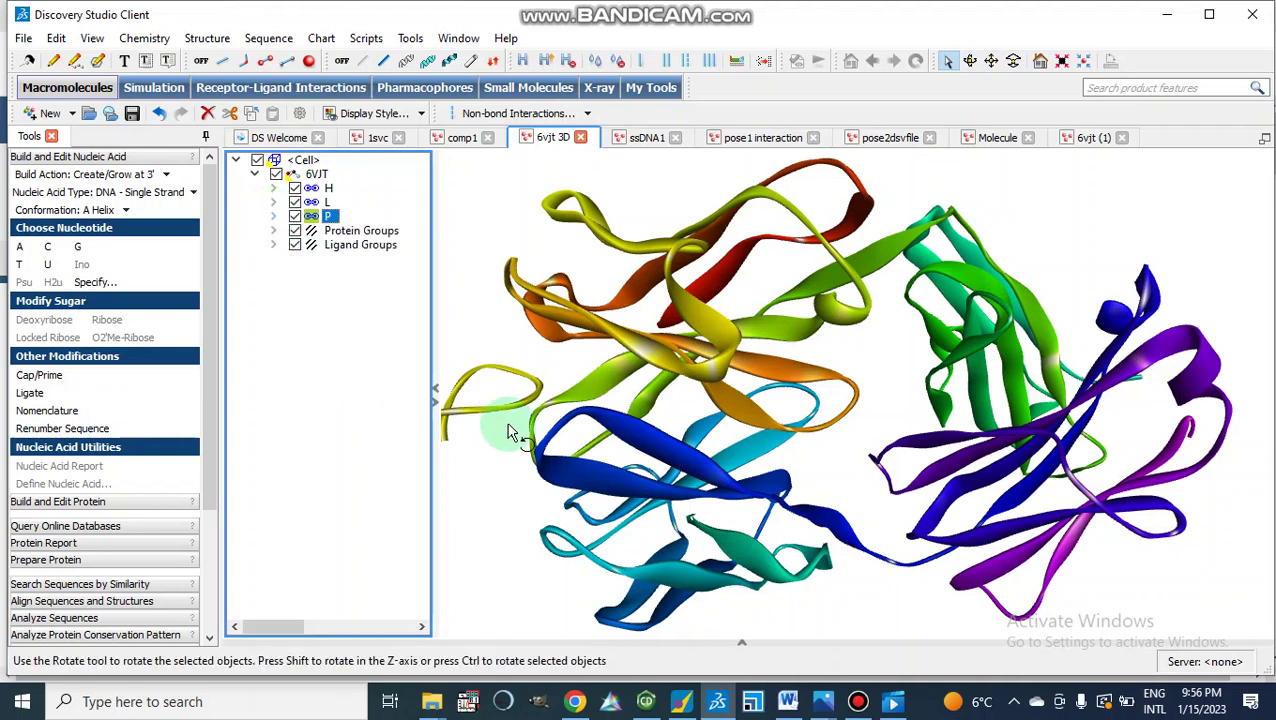
left_click(873, 590)
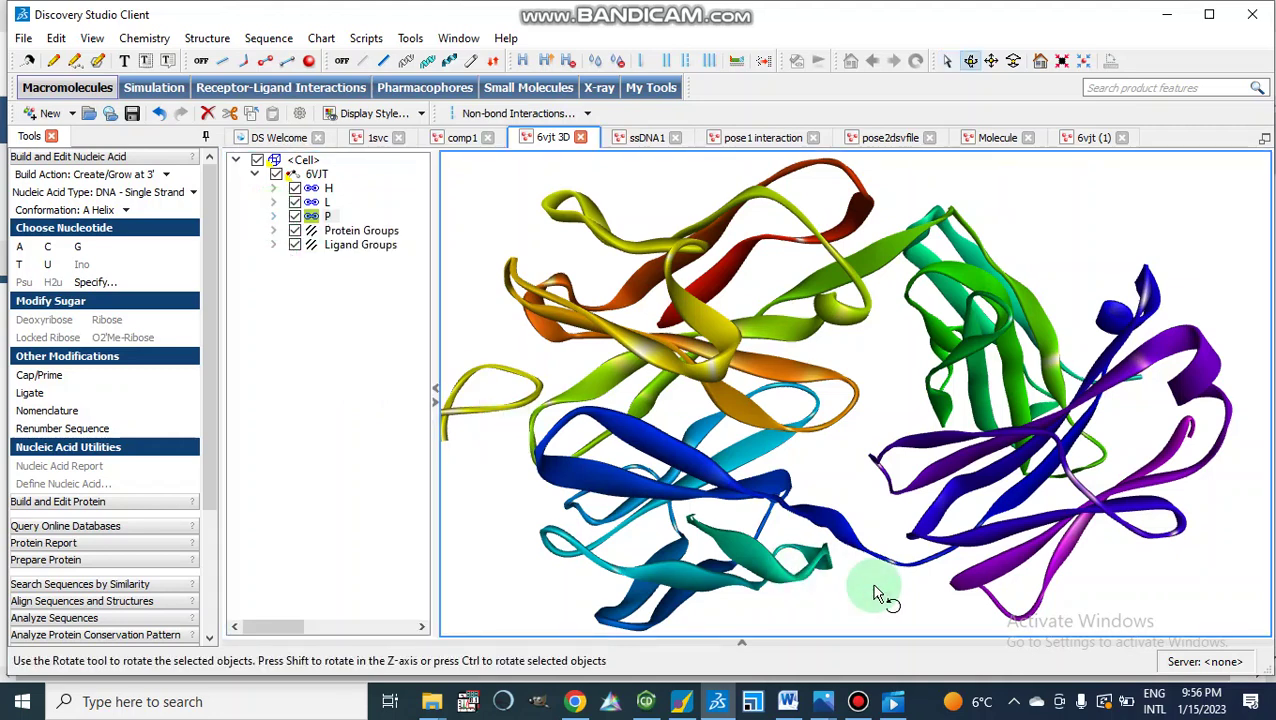
left_click(899, 205)
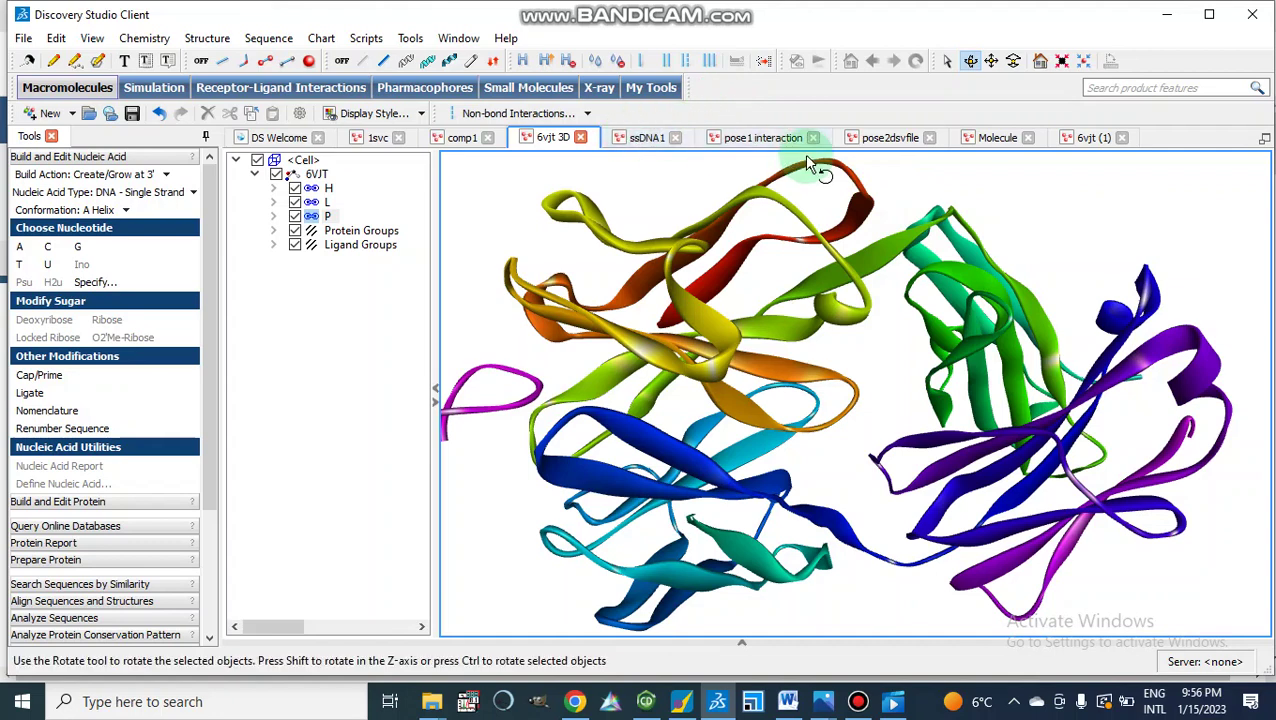
Show the single-stranded DNA helix in the ssDNA1 document.
left_click(643, 138)
right_click_drag(521, 440, 518, 458)
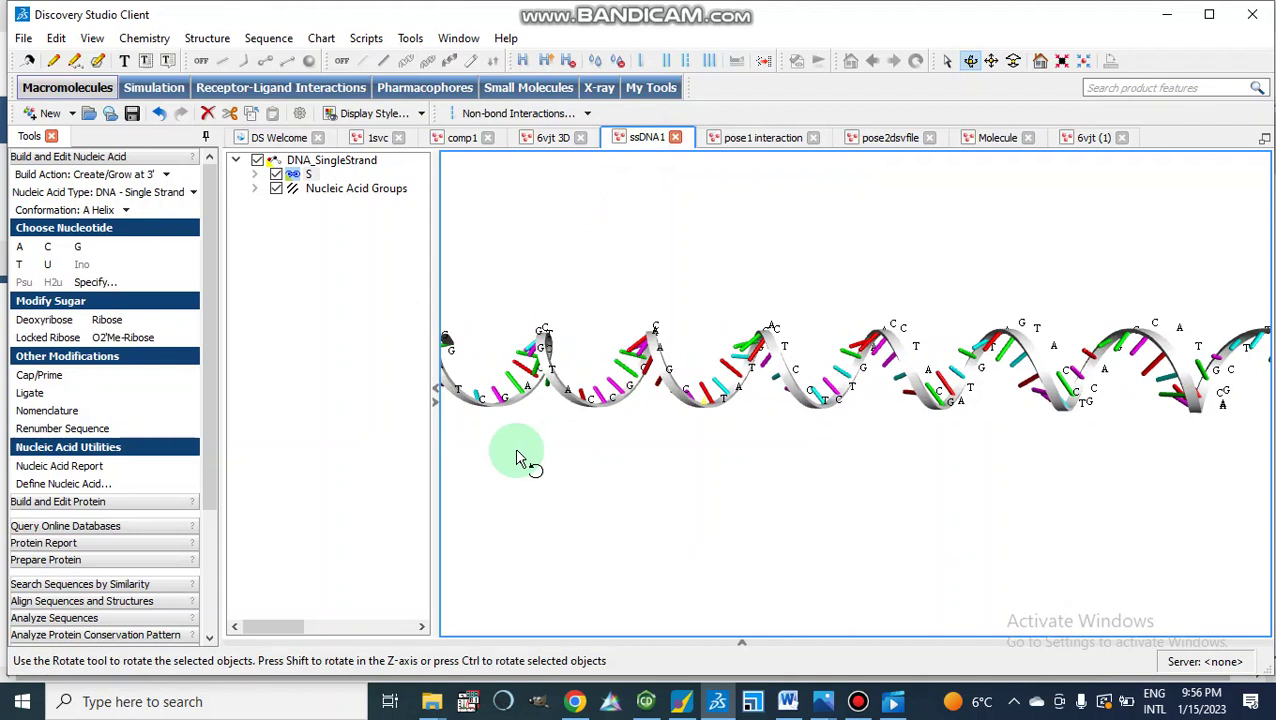
right_click_drag(518, 458, 793, 300)
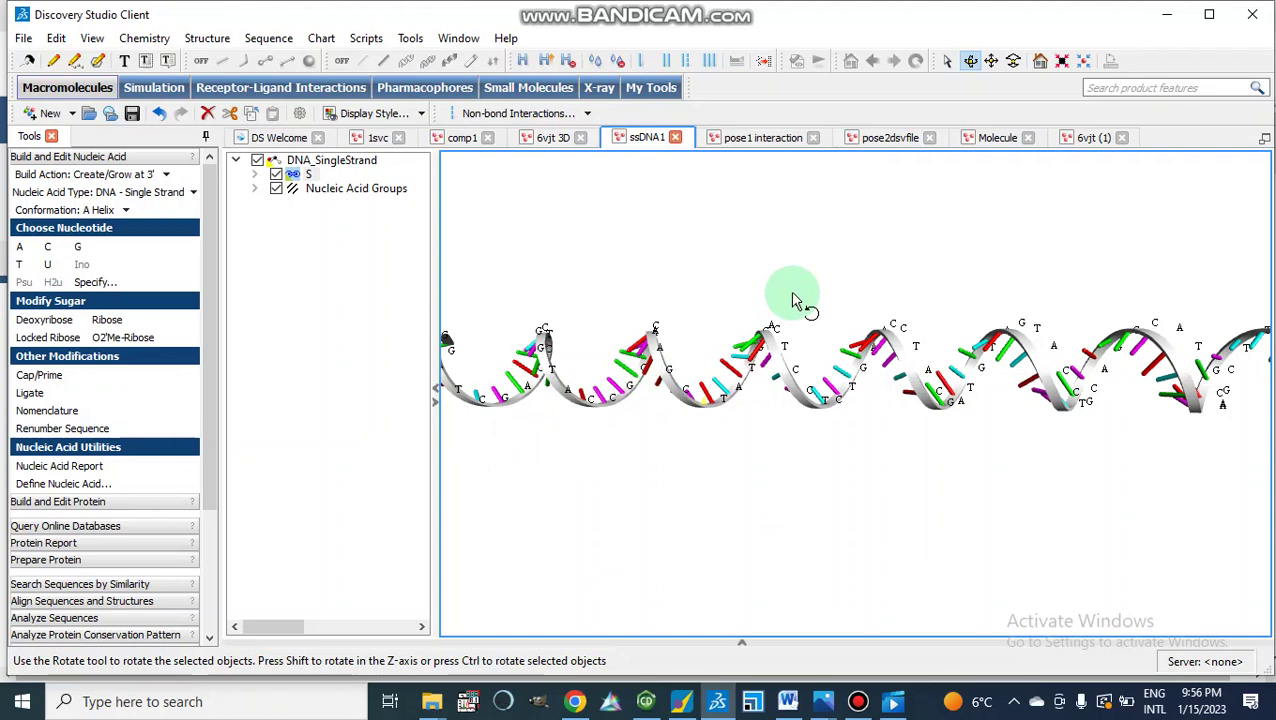
Close the Molecule document holding two DNA strands without saving, and create a new empty molecule window.
left_click(990, 140)
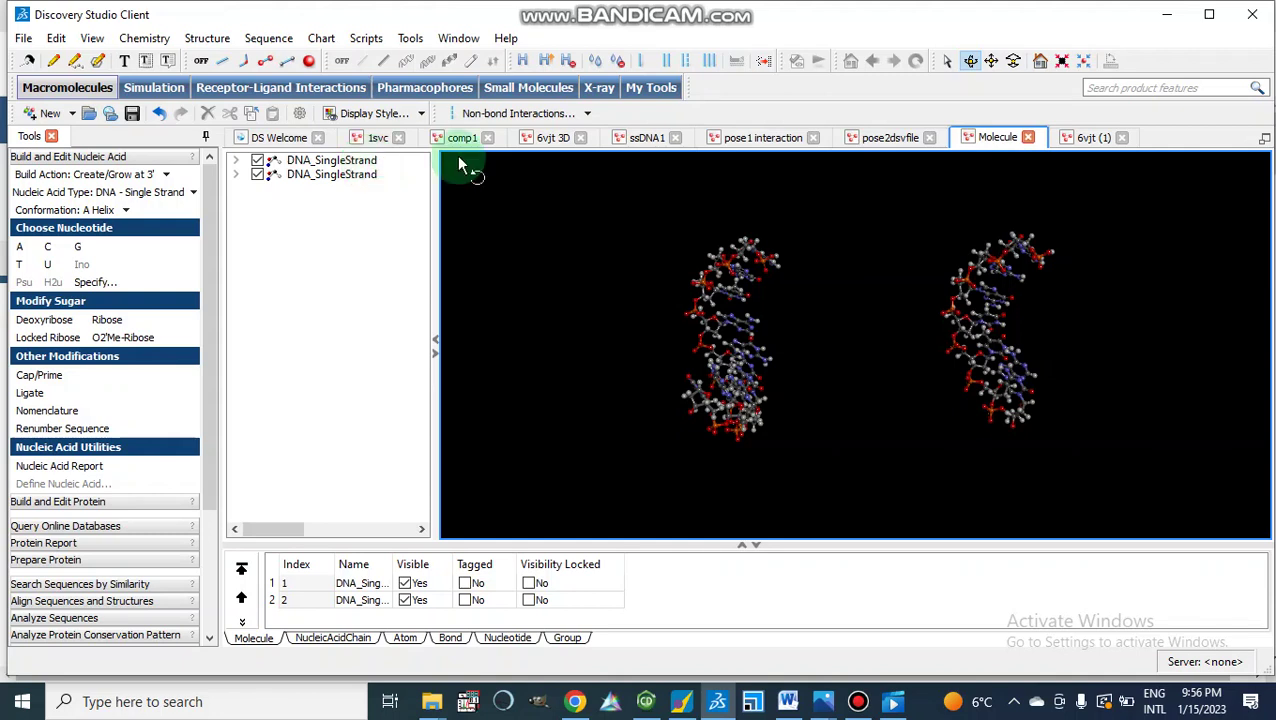
left_click(1028, 137)
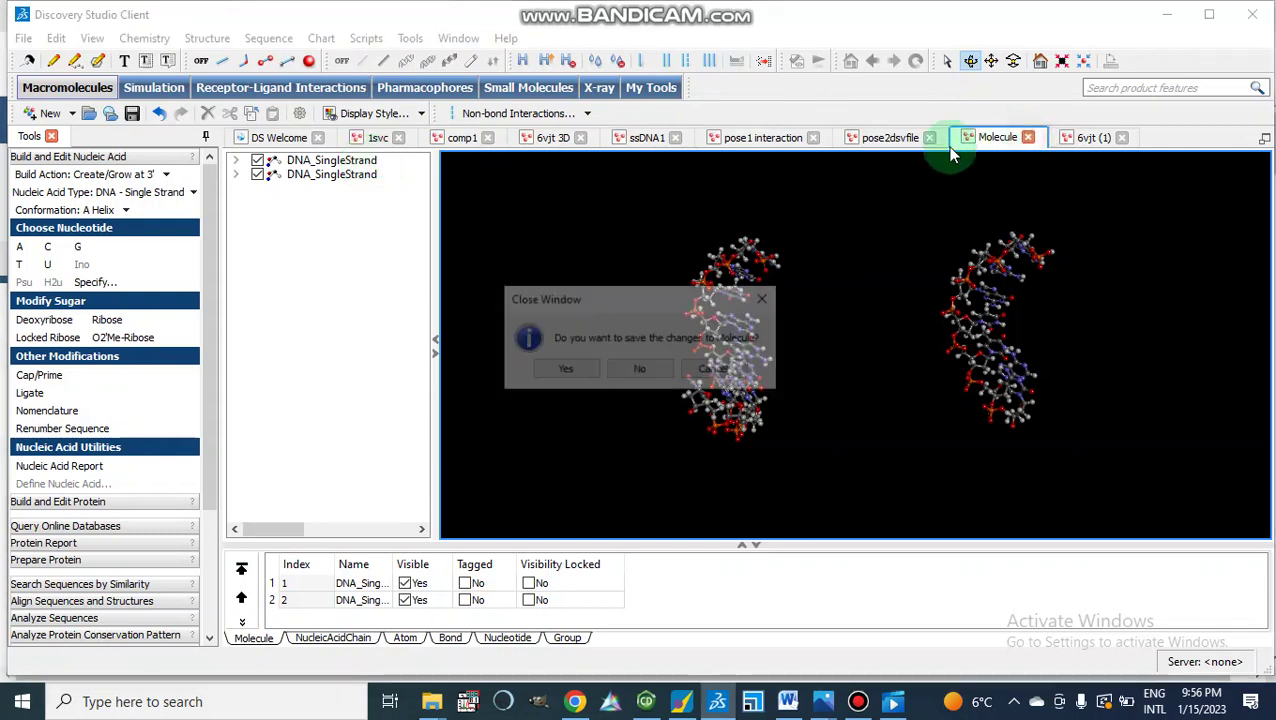
left_click(641, 371)
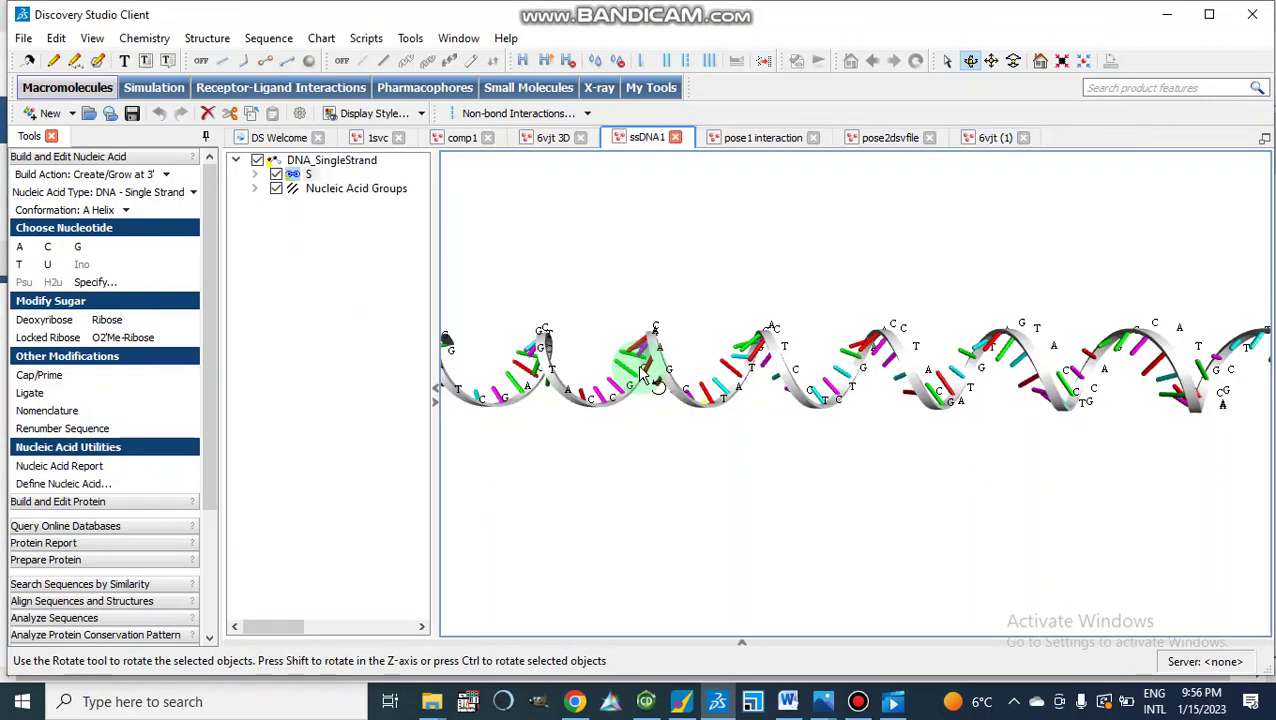
left_click(23, 38)
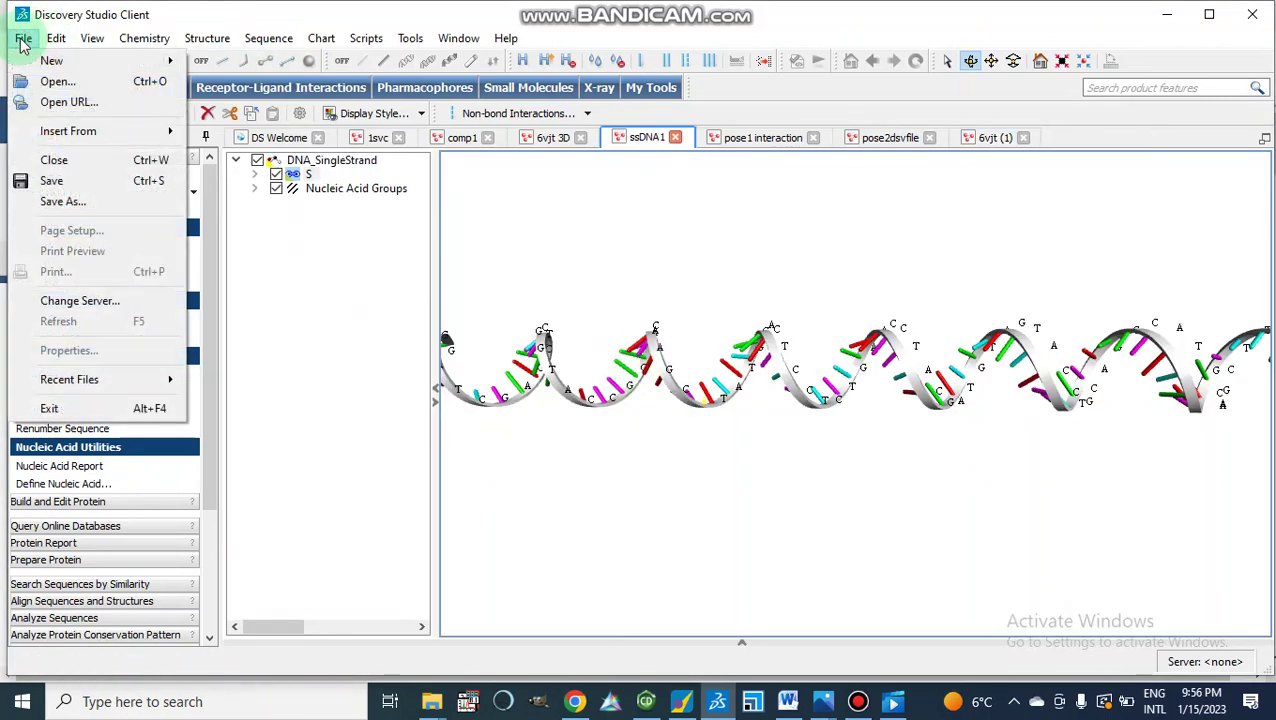
mouse_move(62, 61)
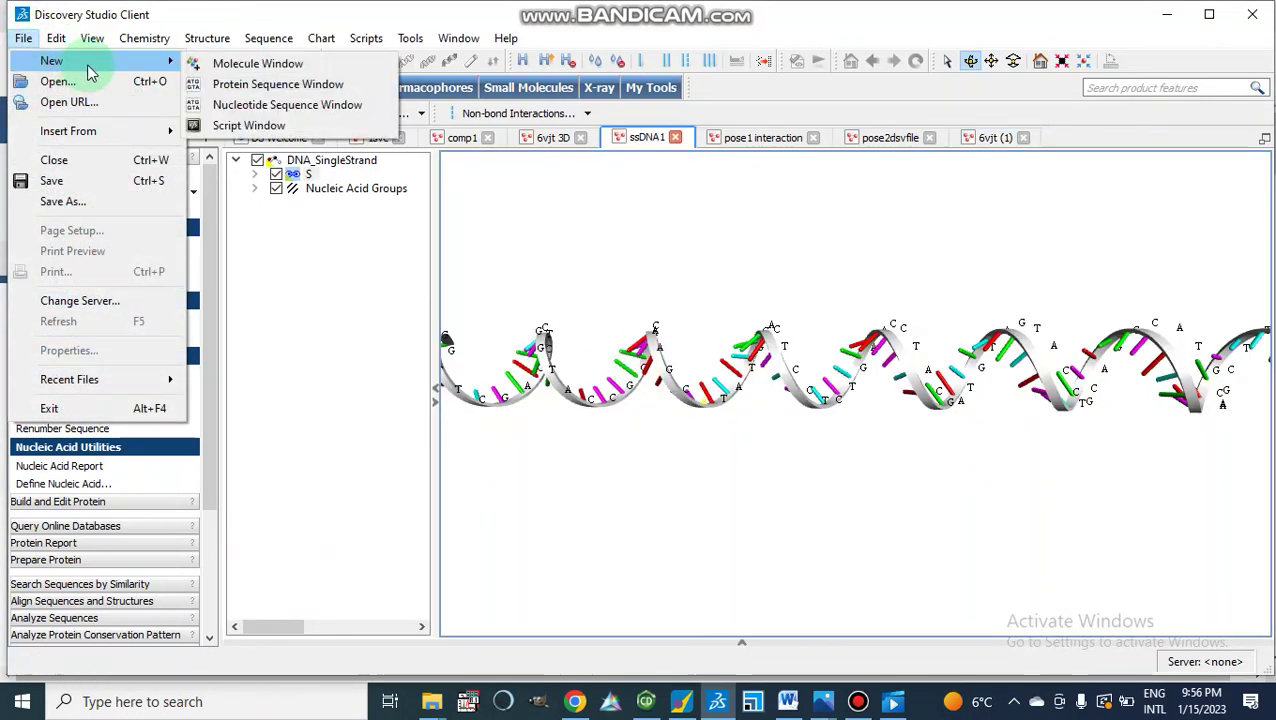
left_click(222, 61)
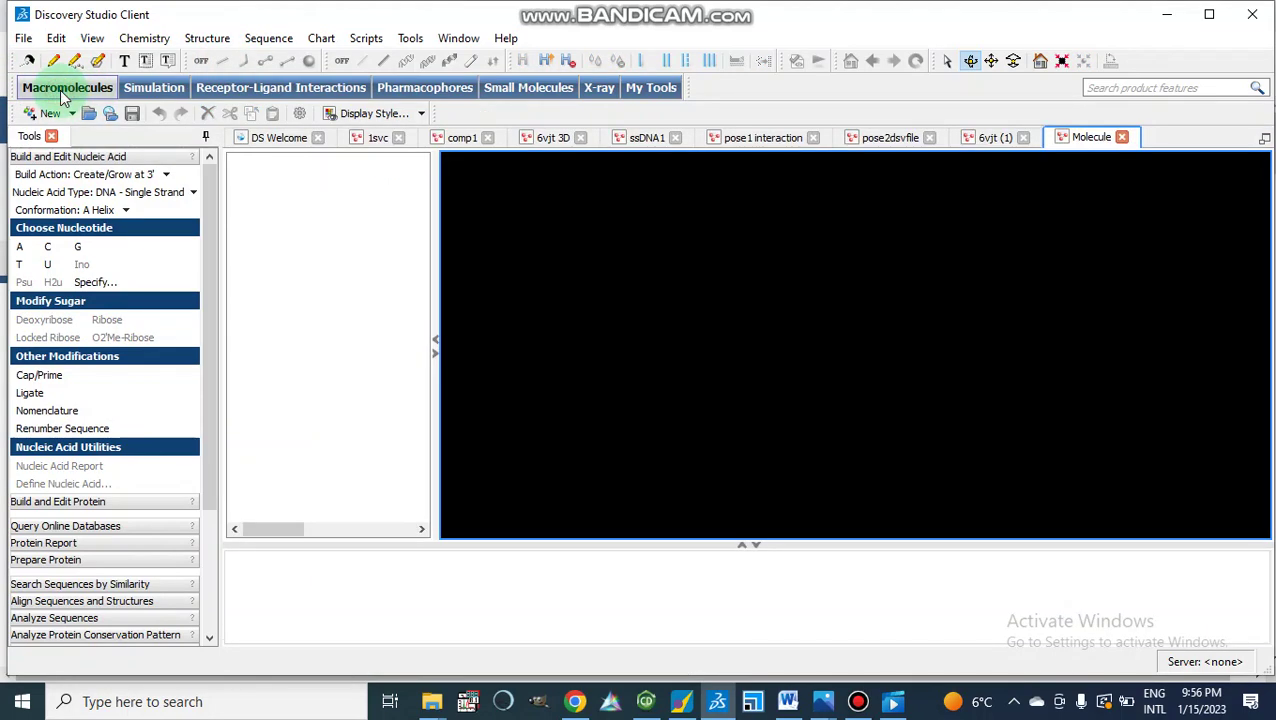
Set up the nucleic acid builder with type DNA - Single Strand and conformation A Helix.
left_click(86, 158)
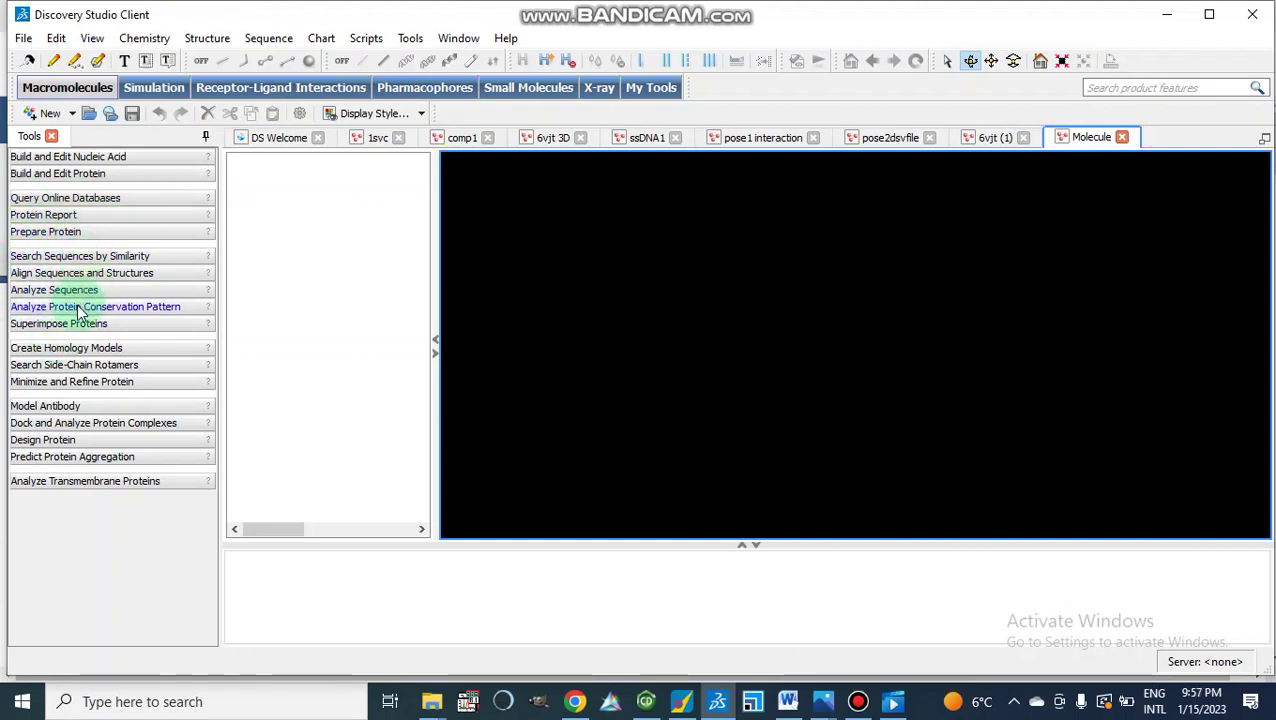
left_click(75, 158)
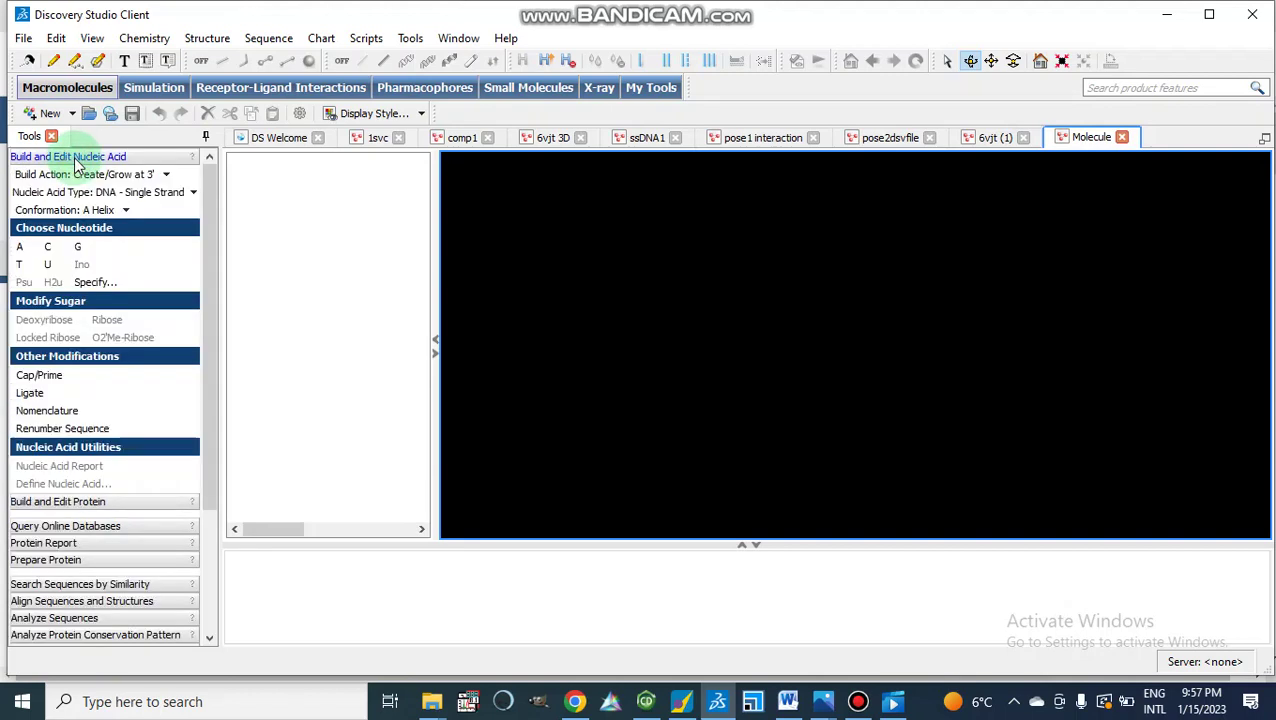
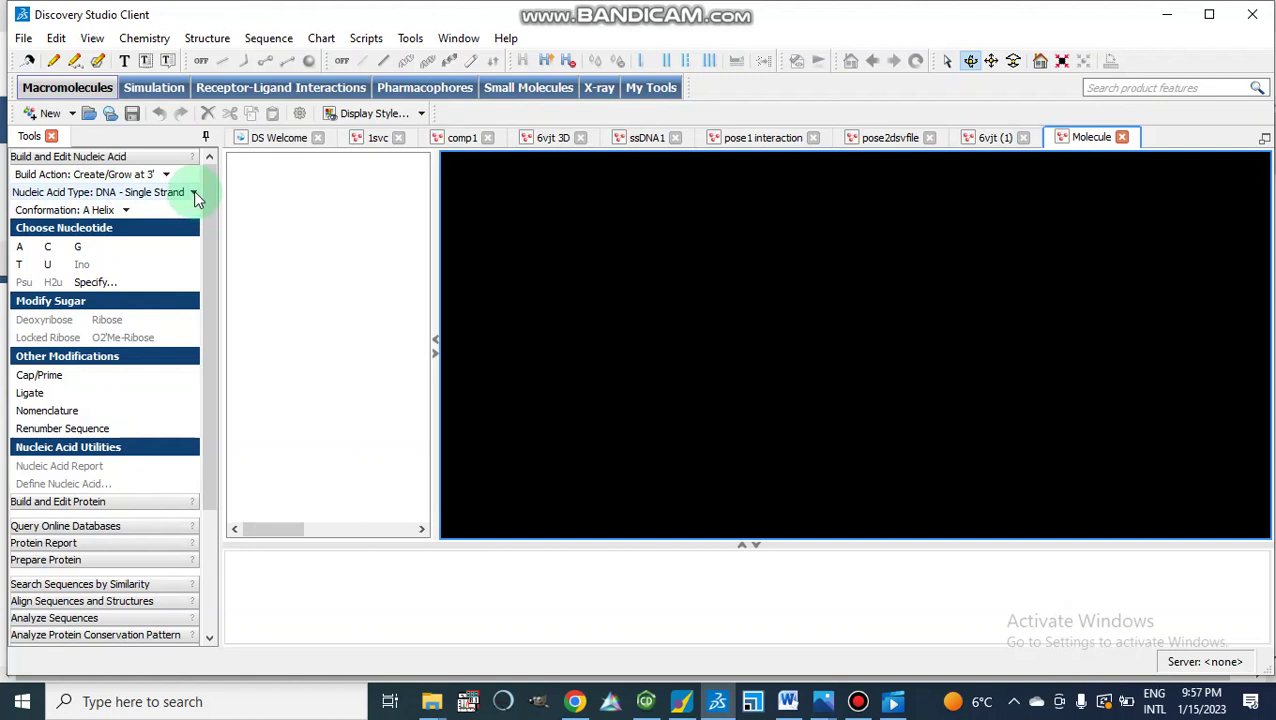
left_click(195, 193)
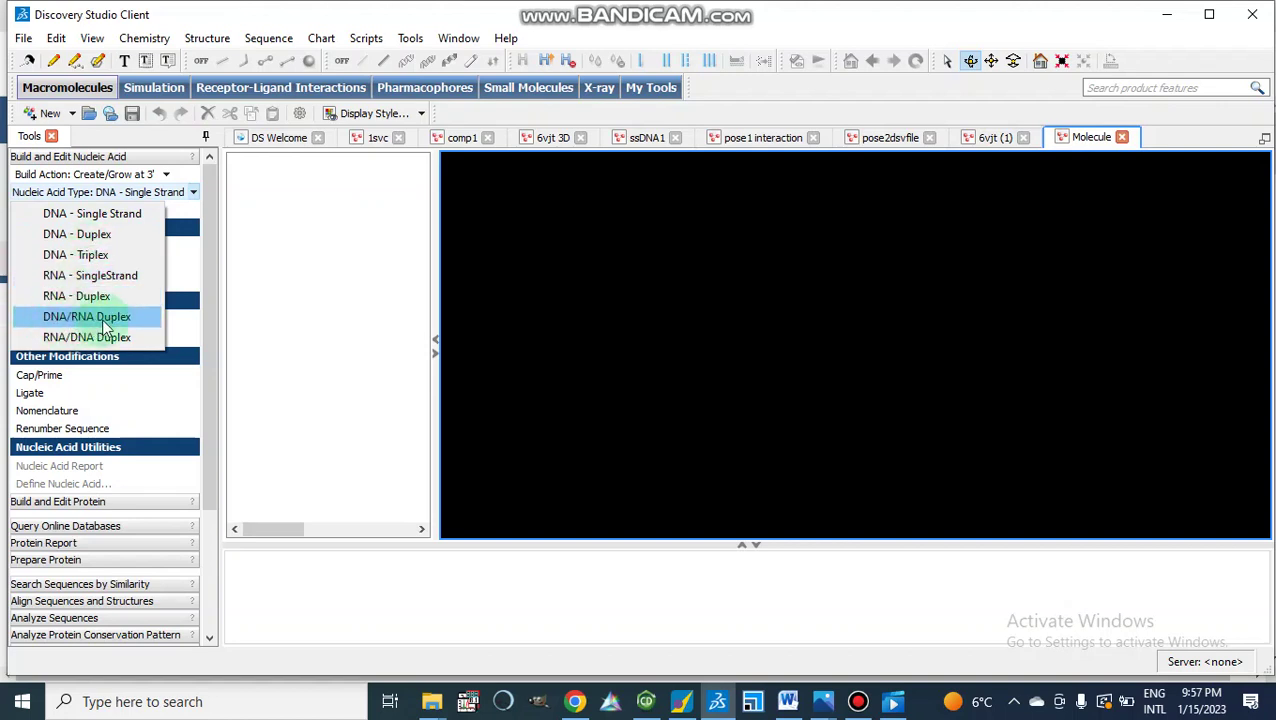
left_click(92, 214)
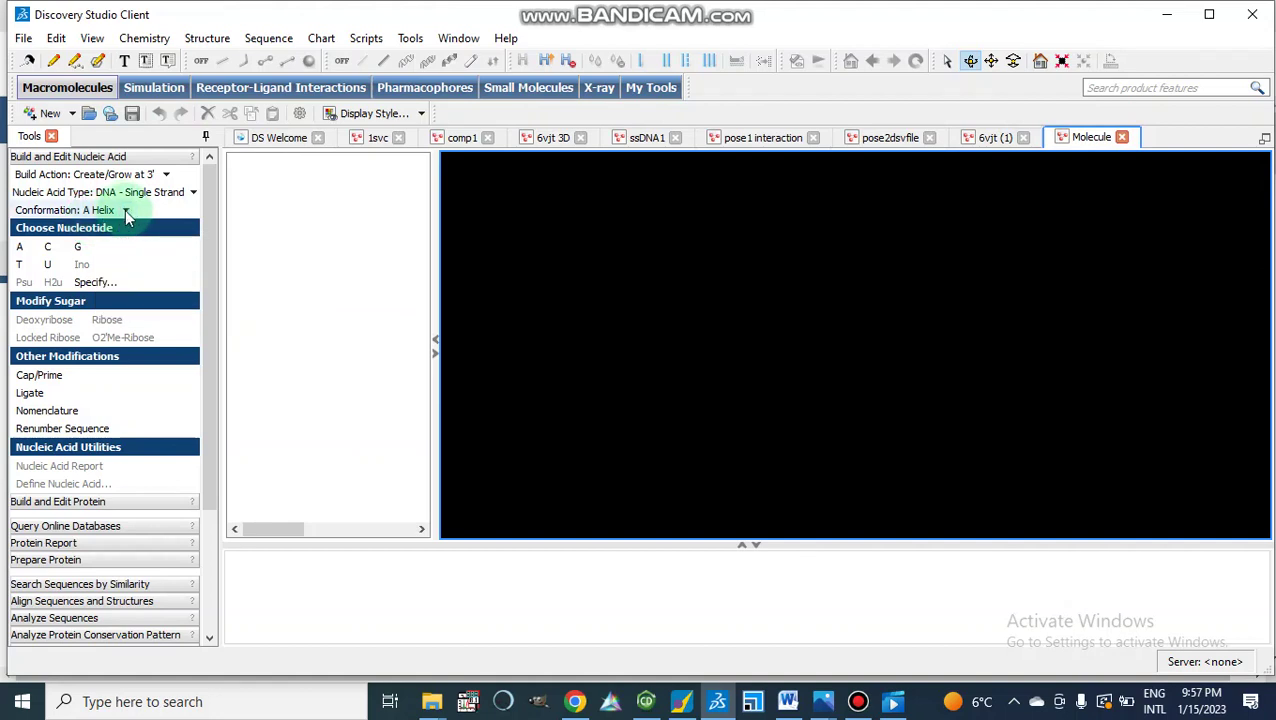
left_click(126, 211)
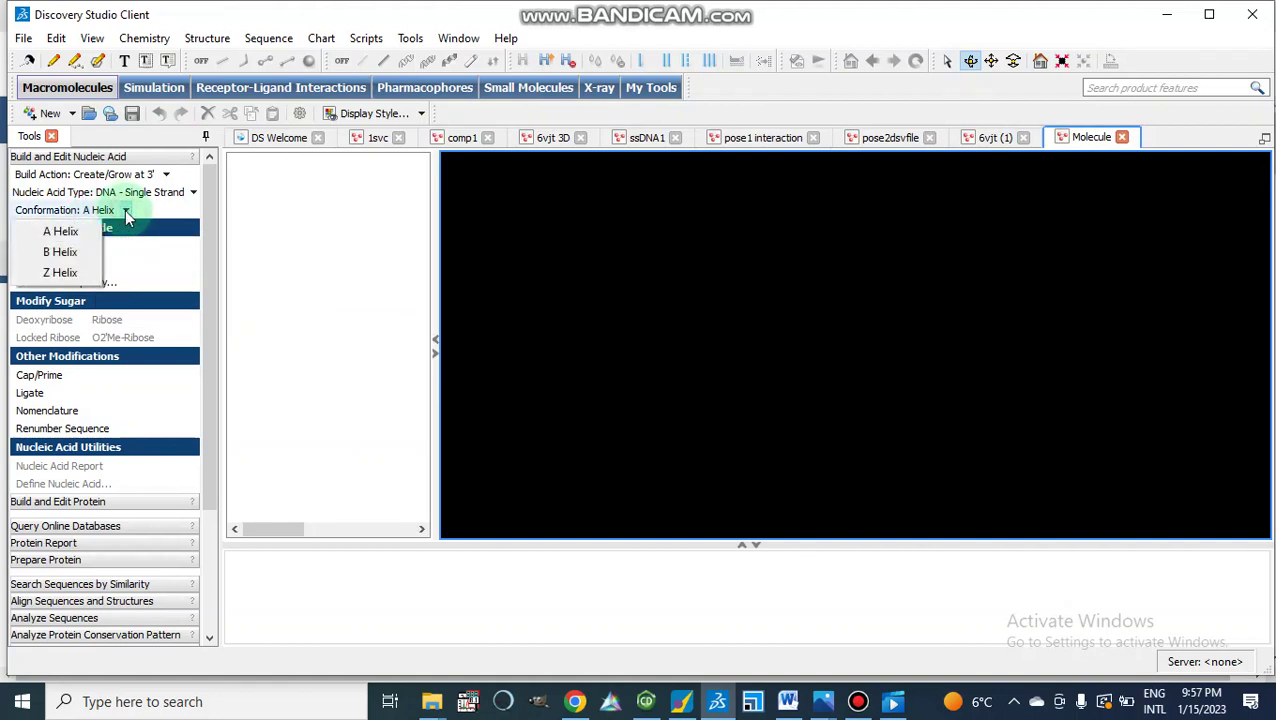
left_click(62, 234)
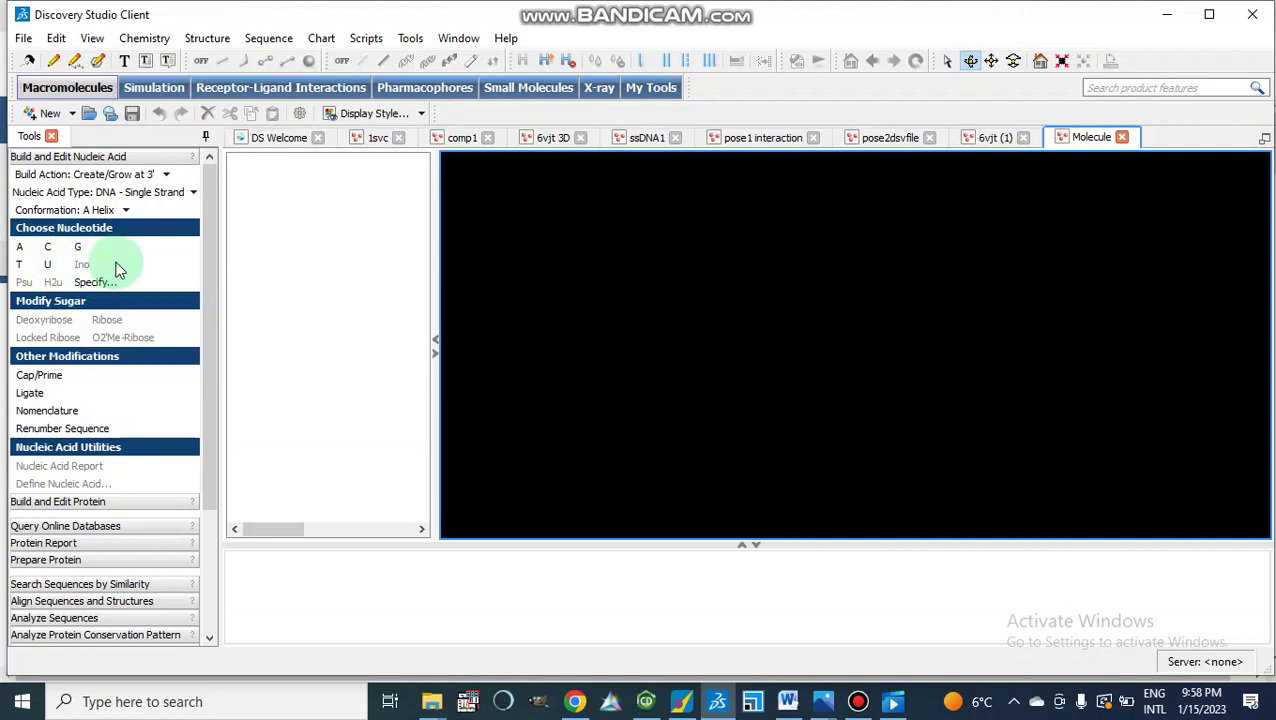
Build a DNA strand from the specified nucleotide sequence ACGGGCCAT and rotate it for viewing.
left_click(93, 283)
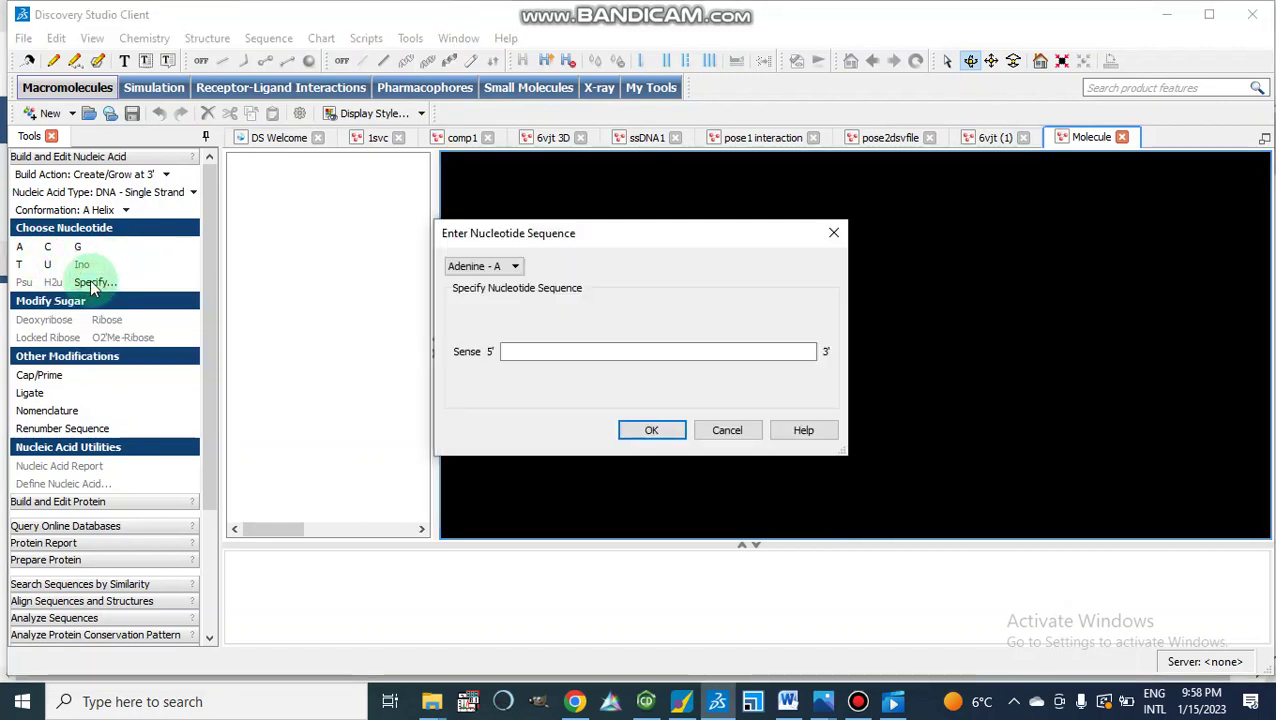
left_click(525, 352)
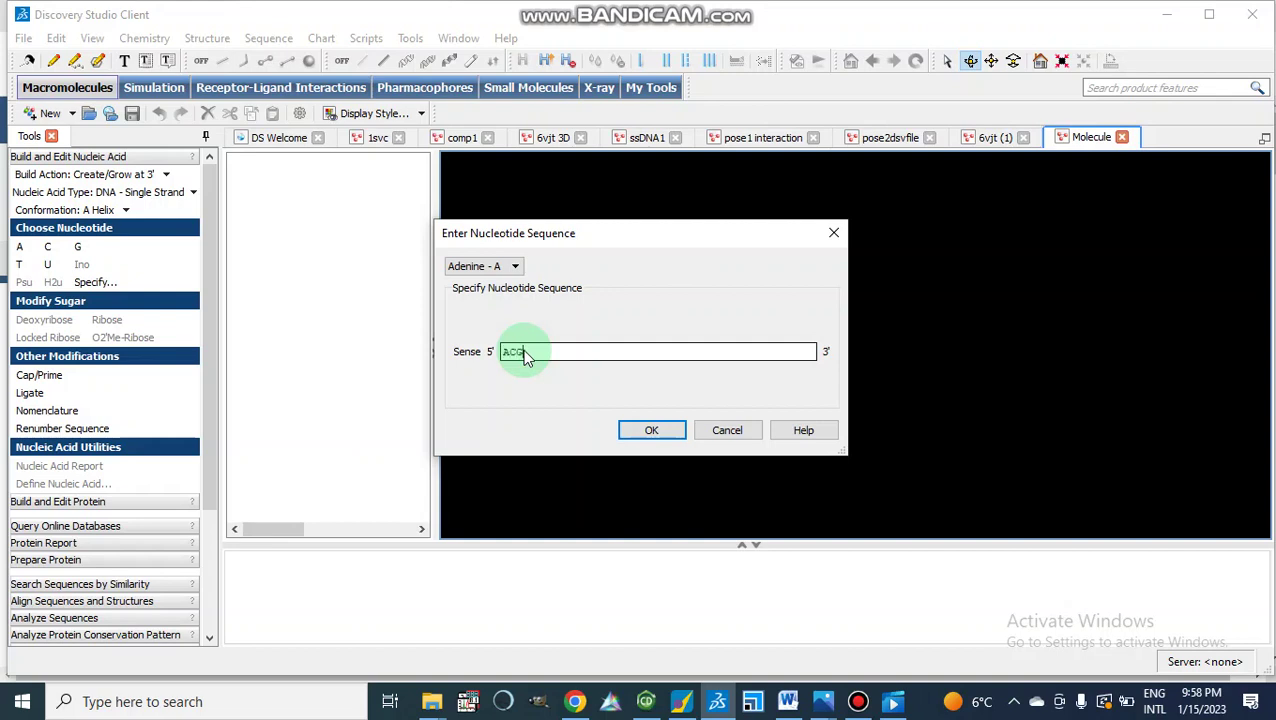
type("GCCAT")
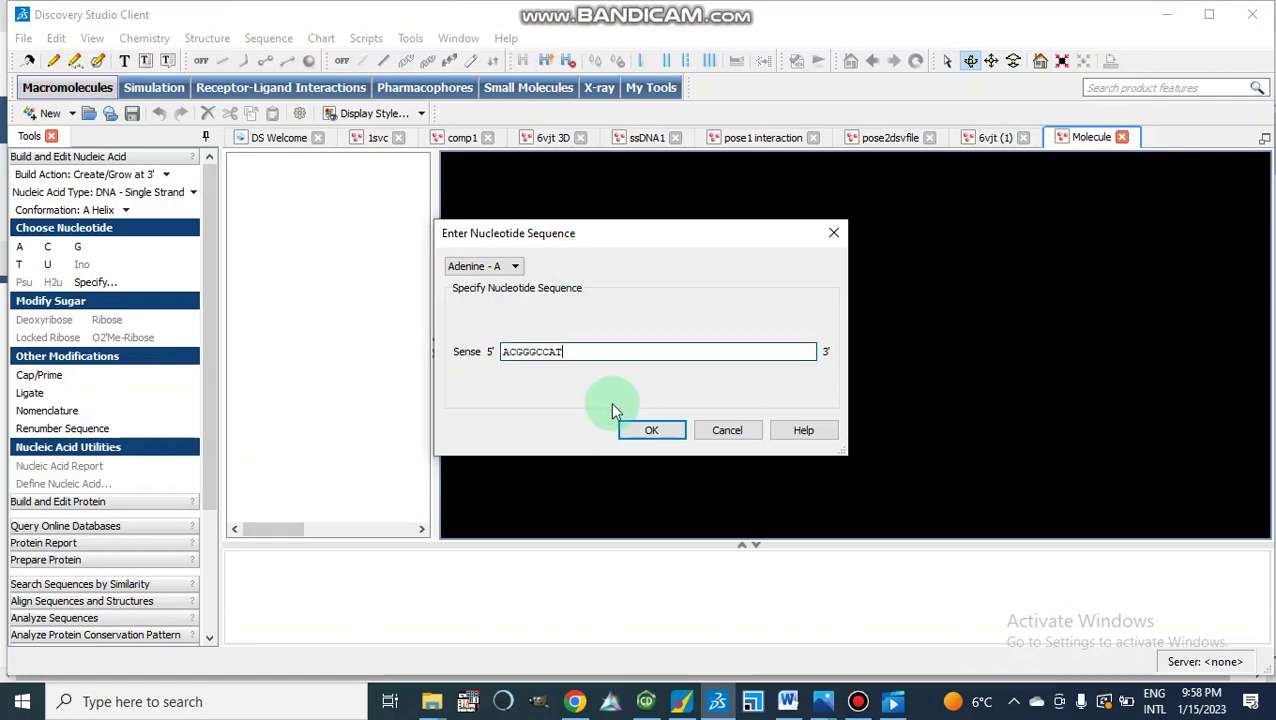
left_click(652, 430)
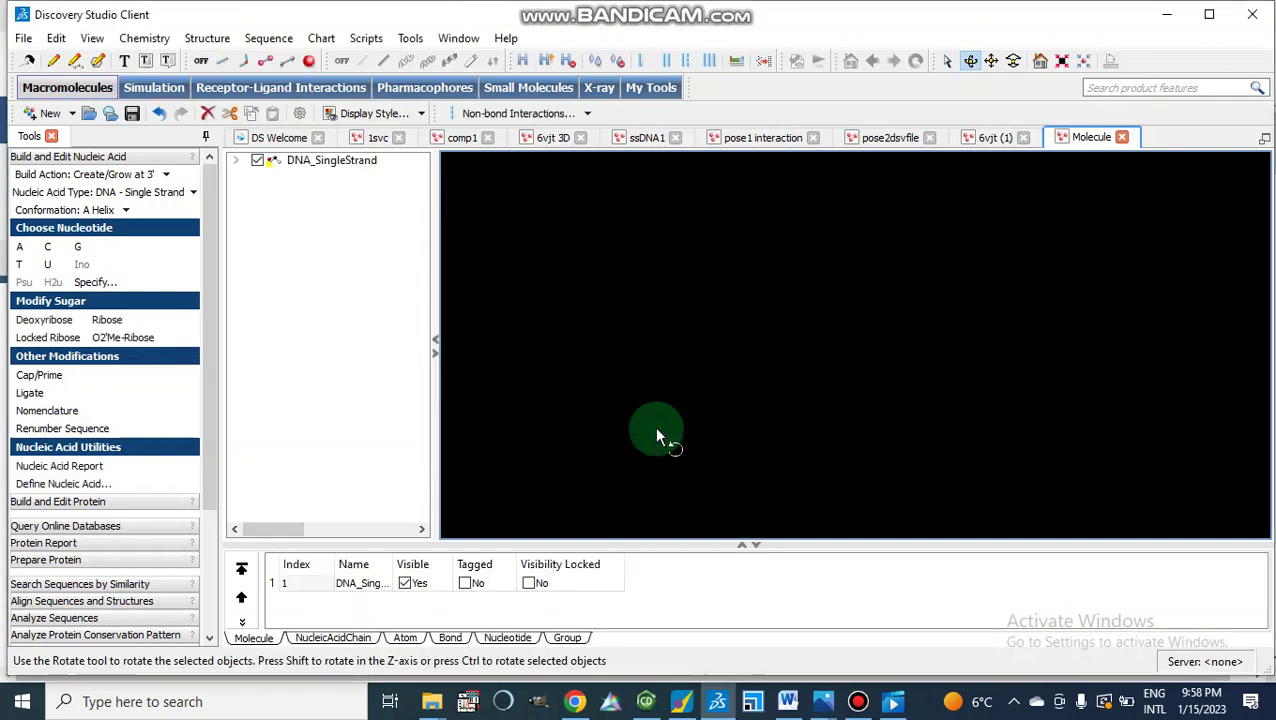
left_click_drag(671, 266, 630, 278)
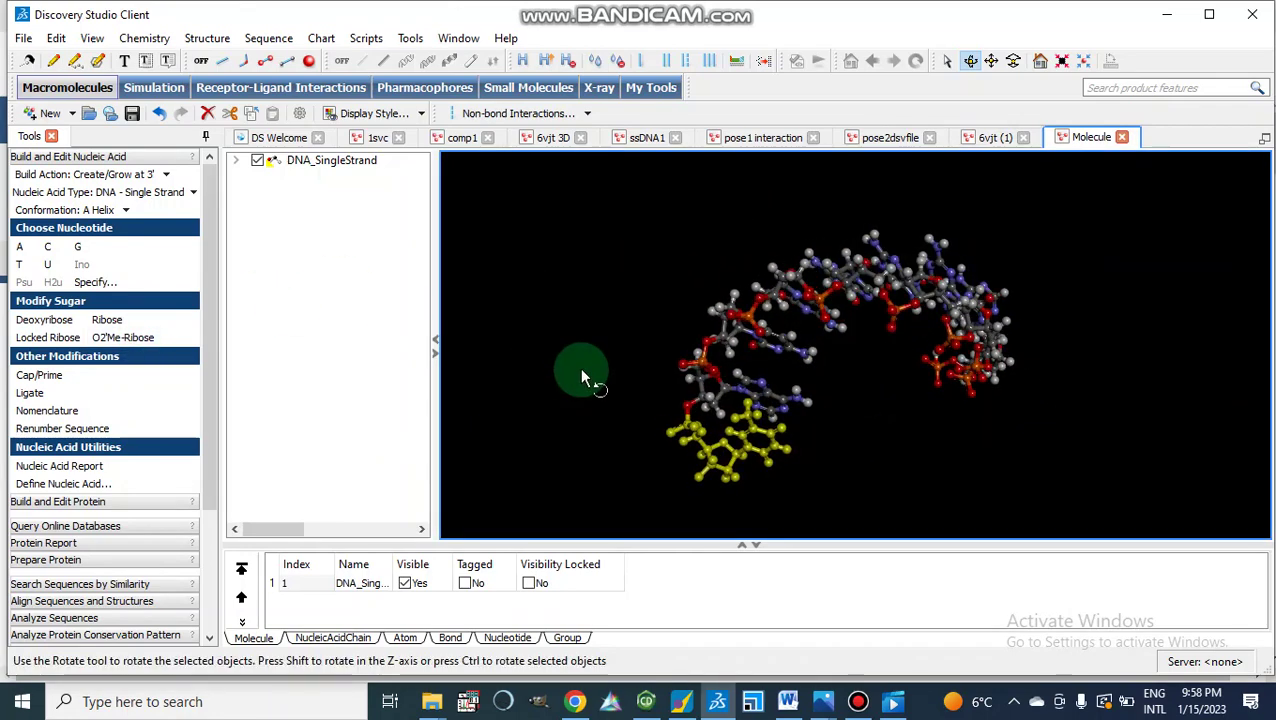
Extend the DNA strand at its 3' end with the nucleotides A, C, G, T and G.
left_click(20, 248)
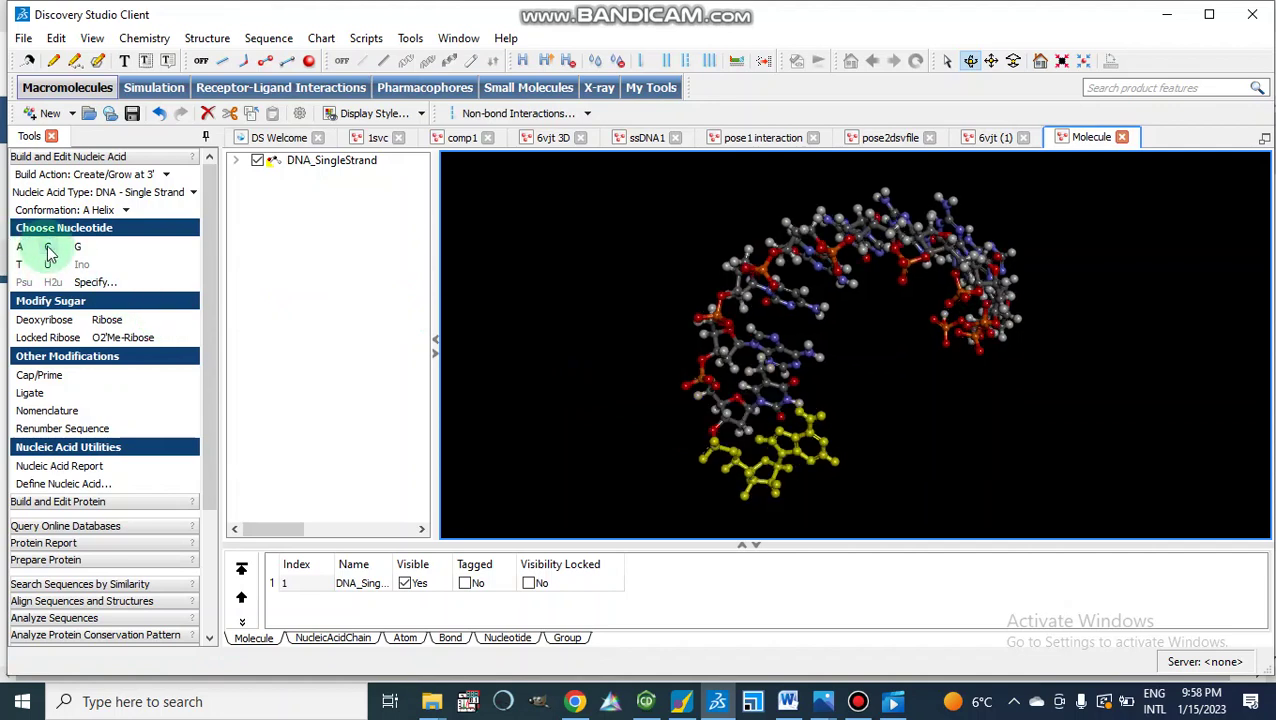
left_click(48, 249)
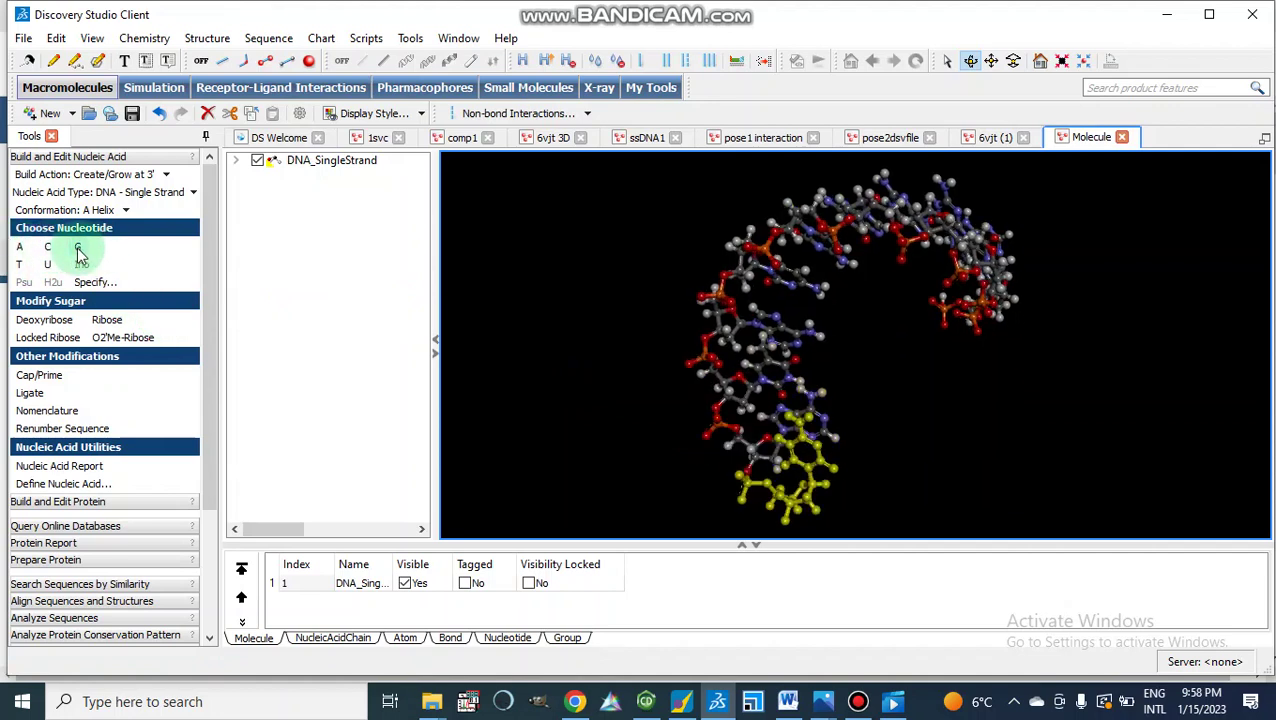
left_click(78, 248)
left_click(20, 265)
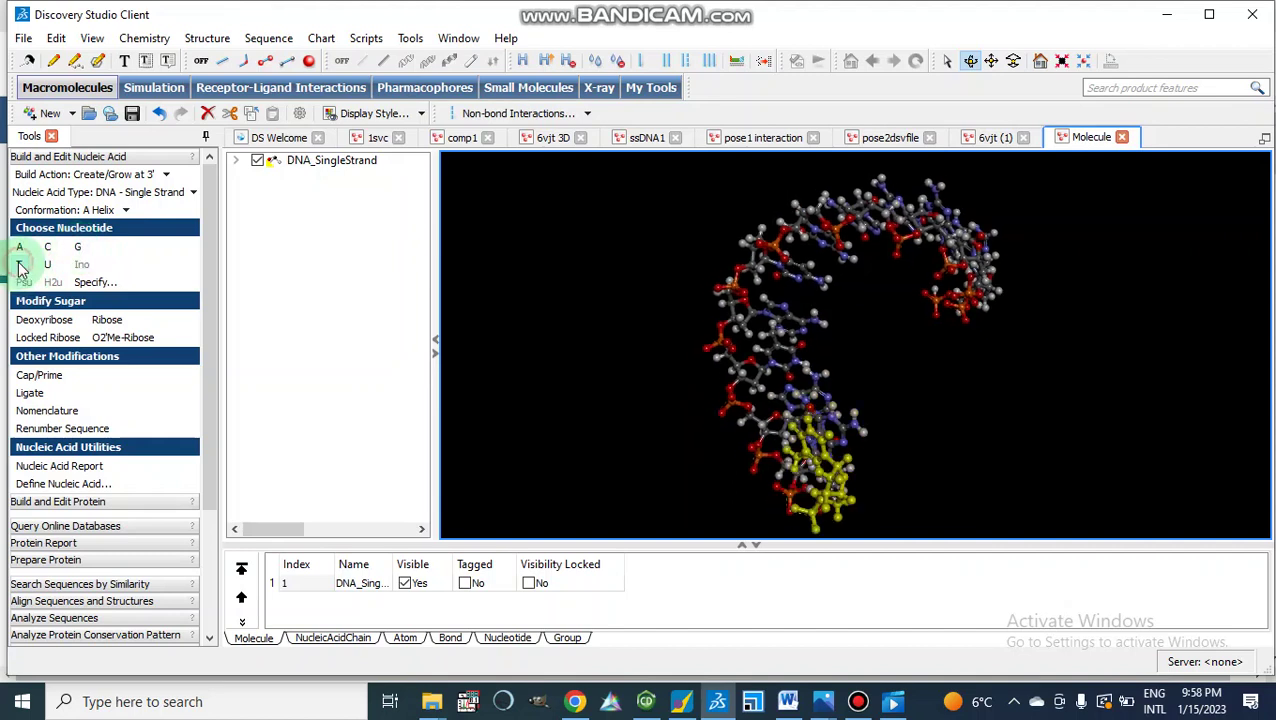
left_click(78, 248)
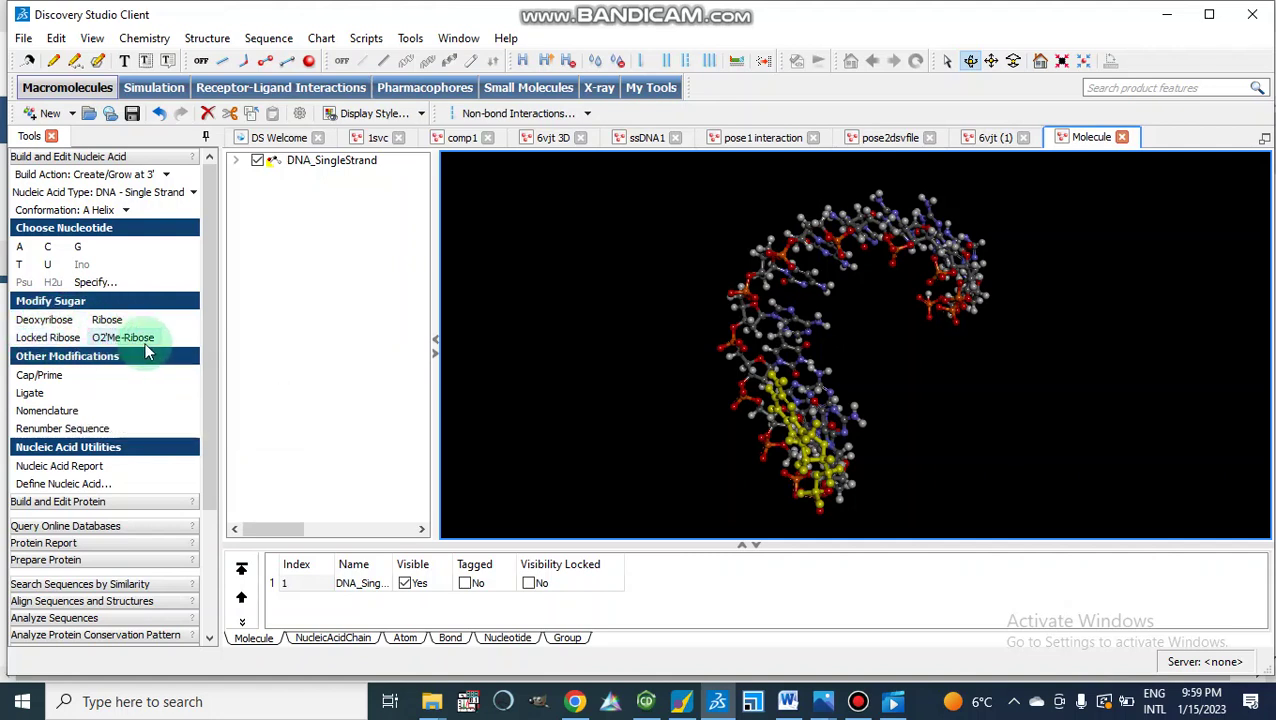
mouse_move(117, 349)
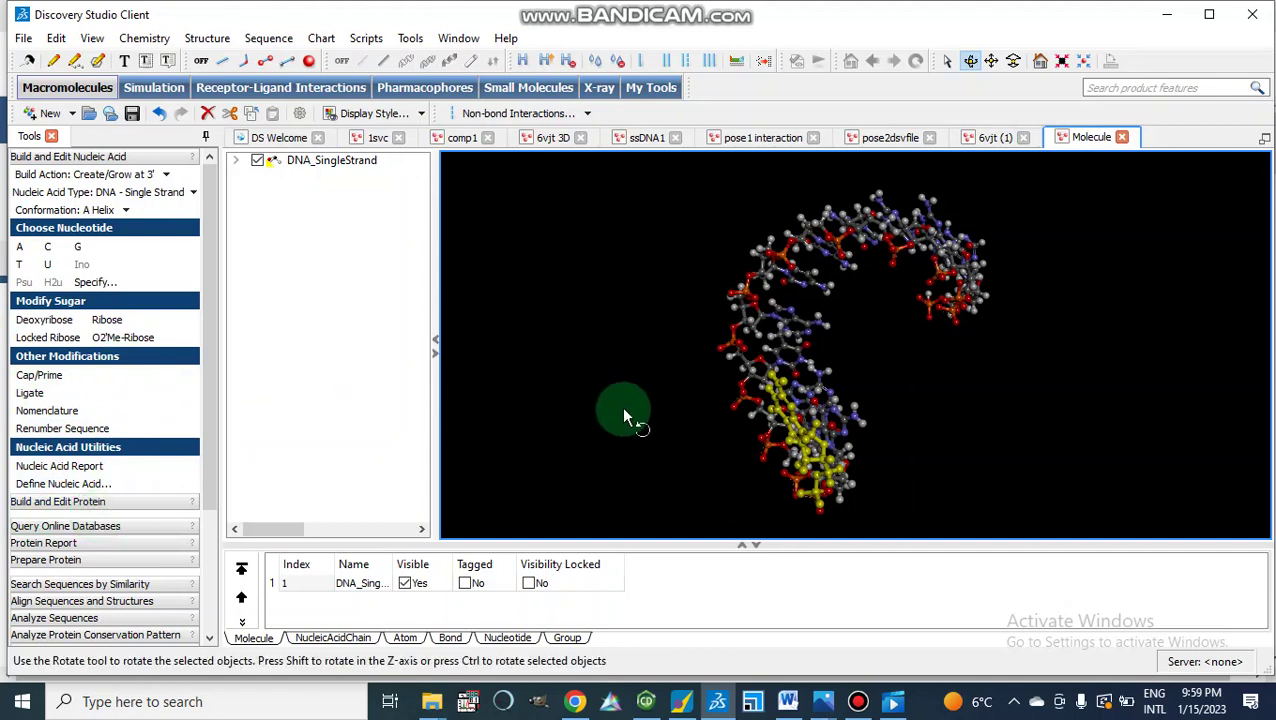
left_click_drag(624, 412, 788, 442)
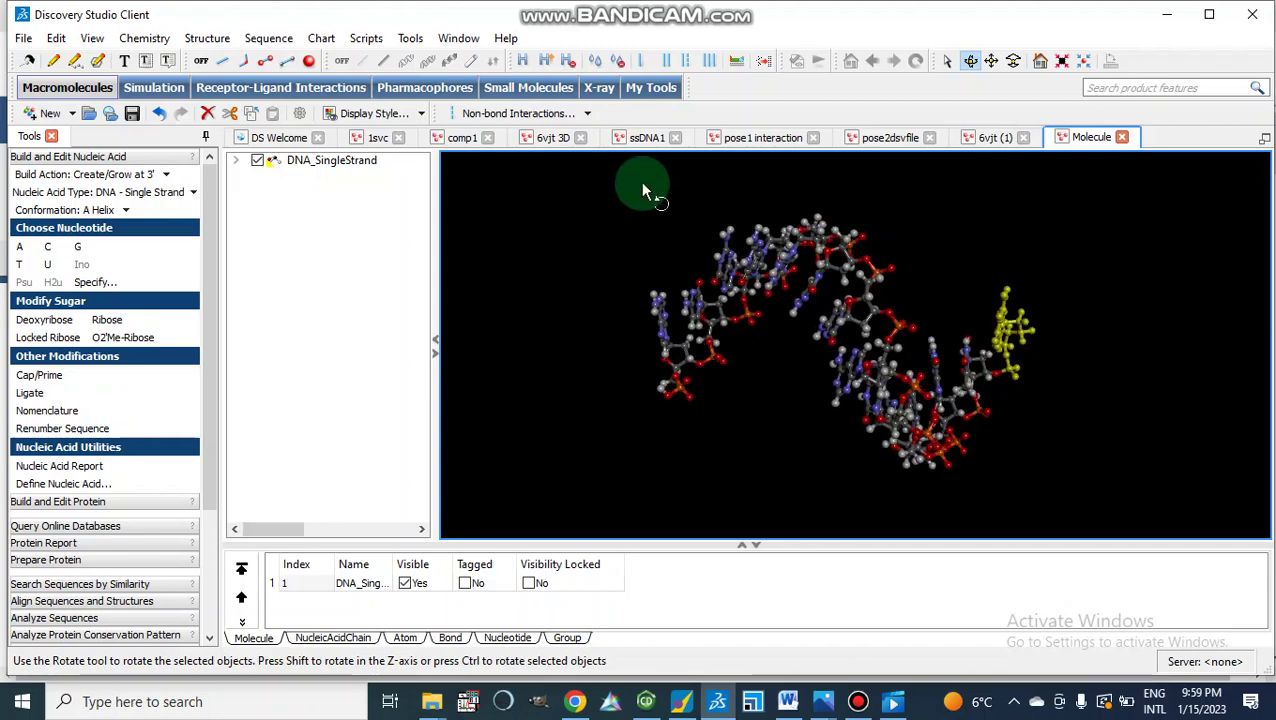
Select DNA_SingleStrand and apply the first display style preset, a flat arrow ribbon with ladder rungs, and clear the selection.
left_click(308, 170)
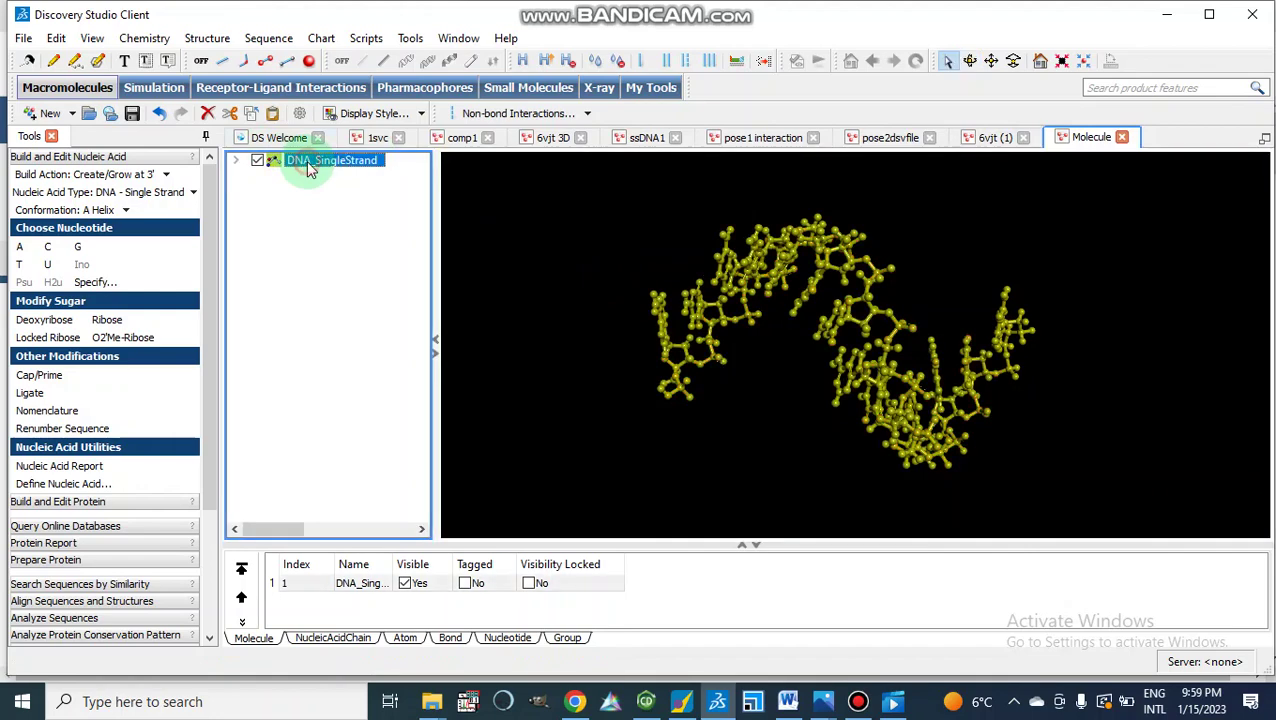
left_click(421, 113)
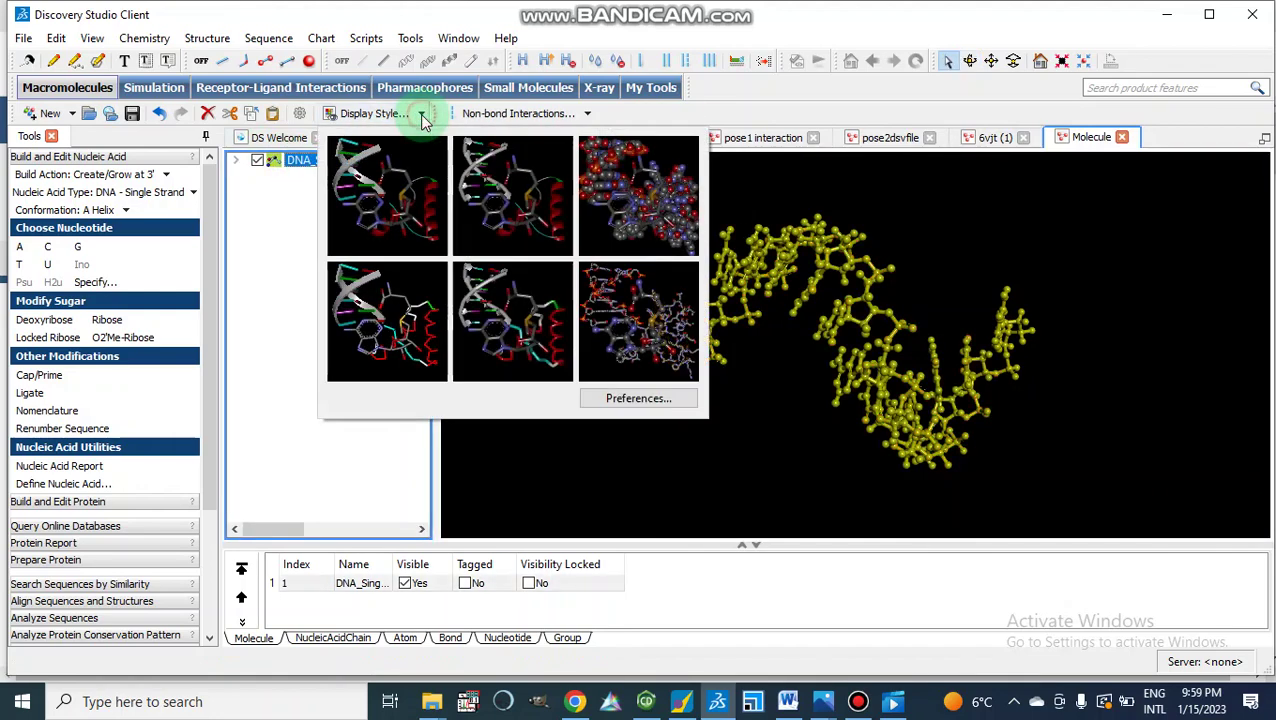
left_click(399, 175)
left_click(681, 412)
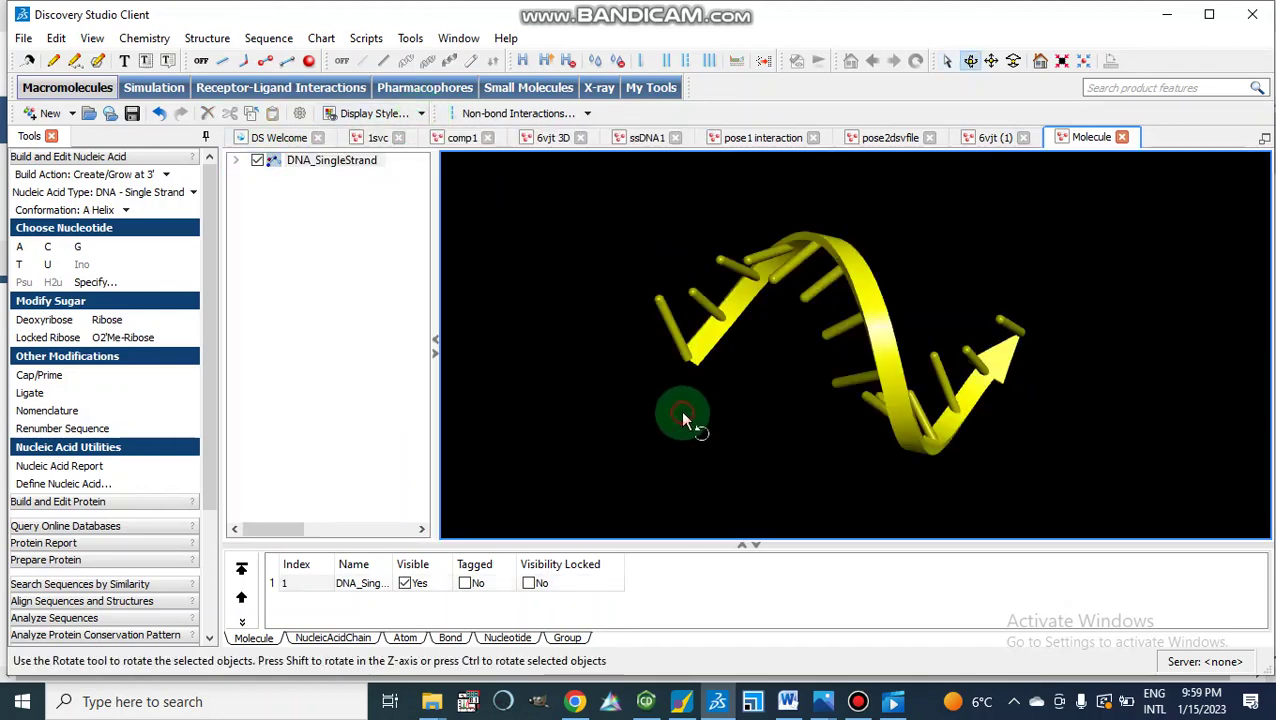
left_click_drag(697, 370, 740, 415)
Apply the second display style preset to the DNA strand, a tube backbone with ring-shaped bases, and inspect it from several angles.
left_click(421, 113)
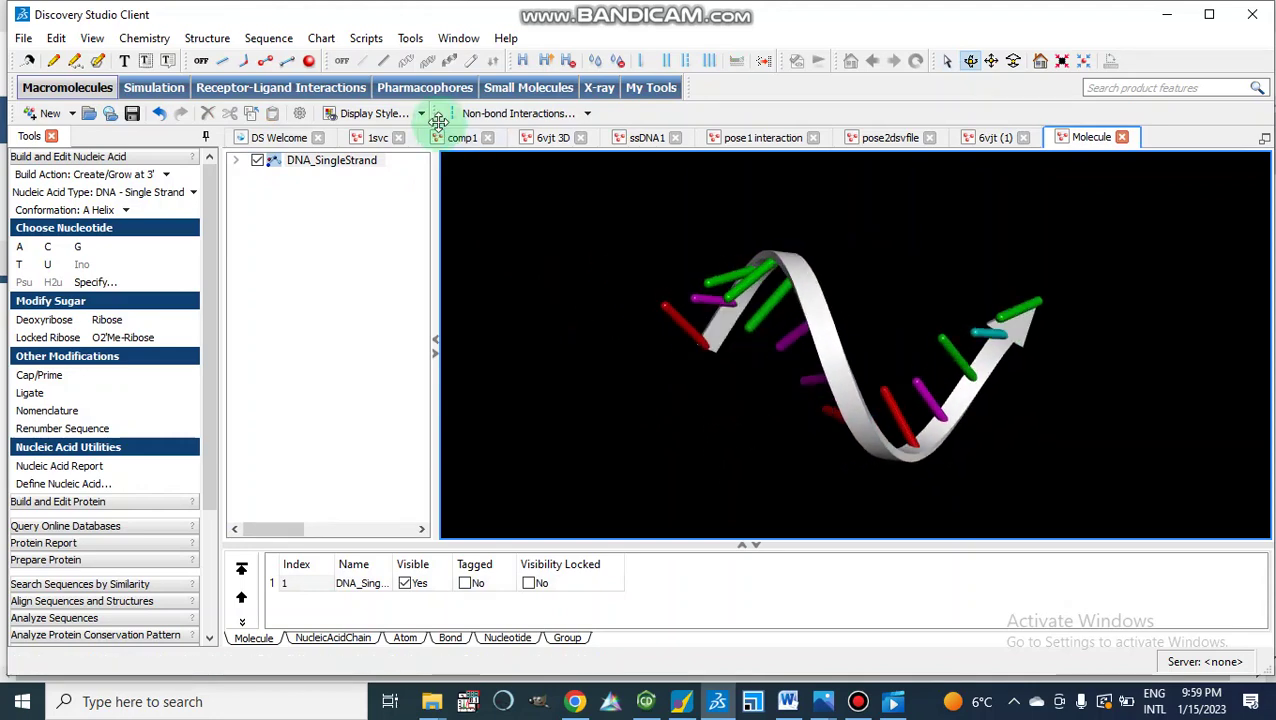
left_click(477, 176)
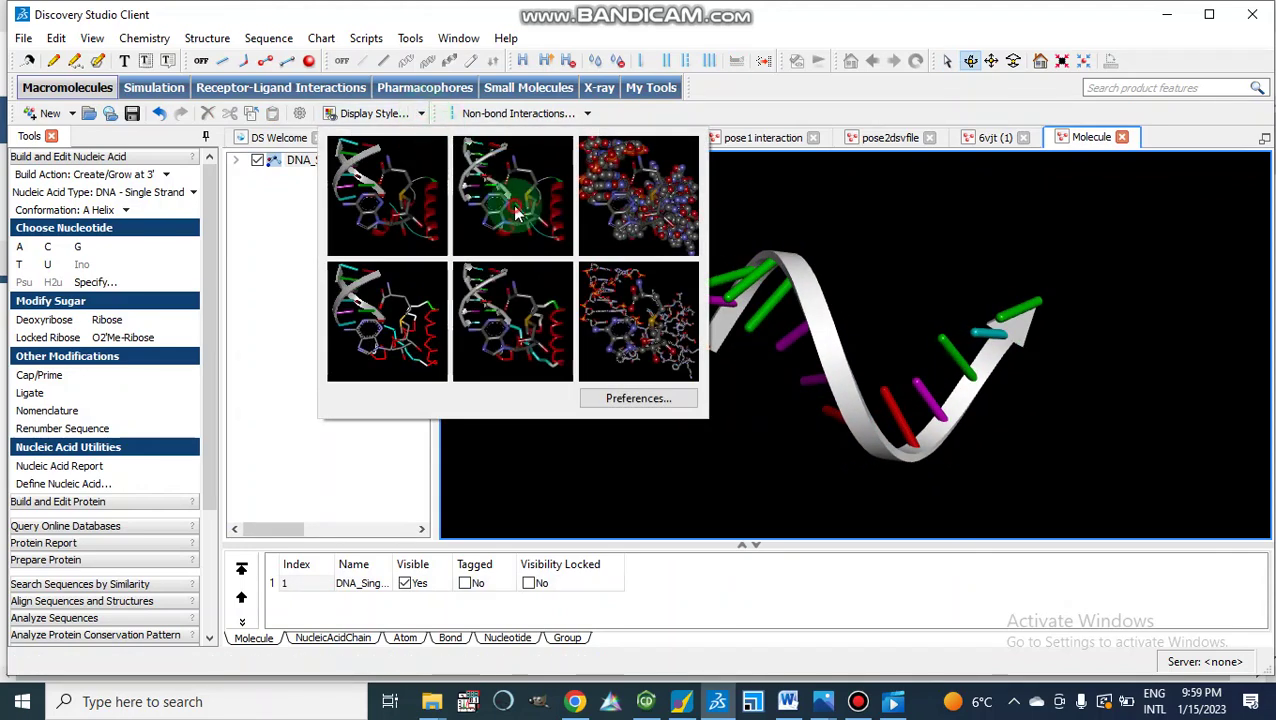
left_click_drag(770, 390, 698, 481)
left_click(421, 114)
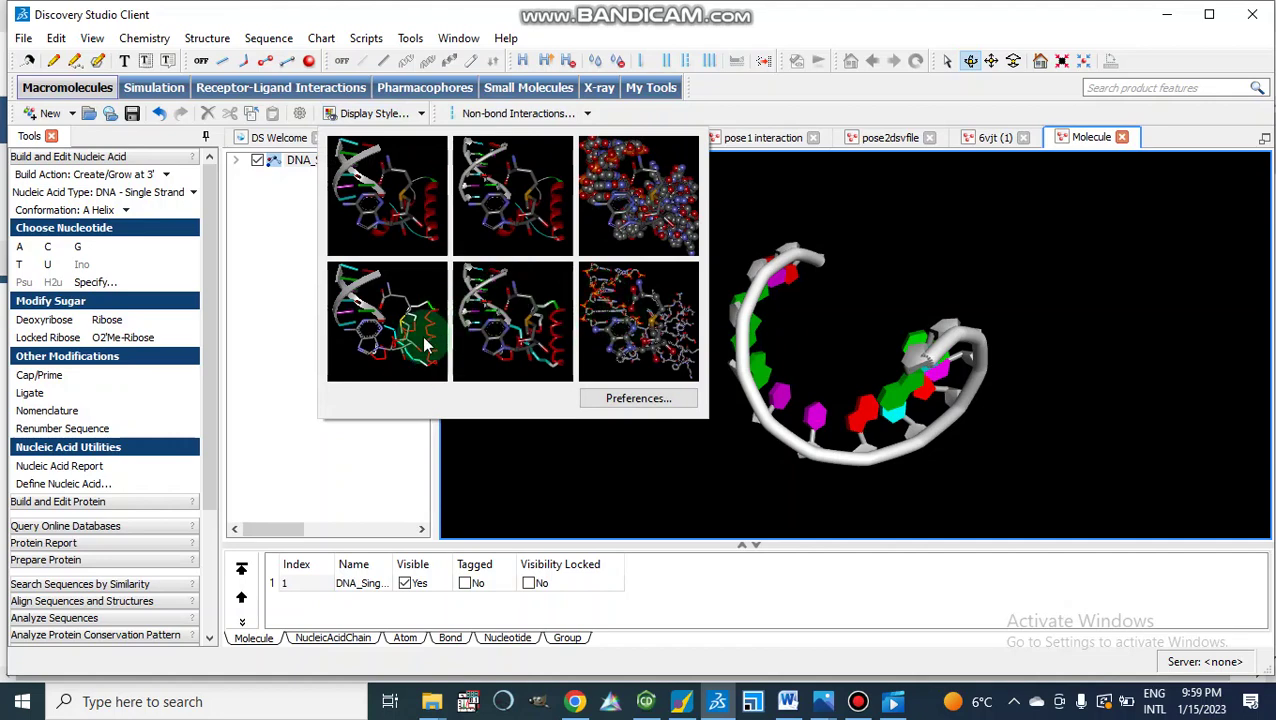
left_click(656, 461)
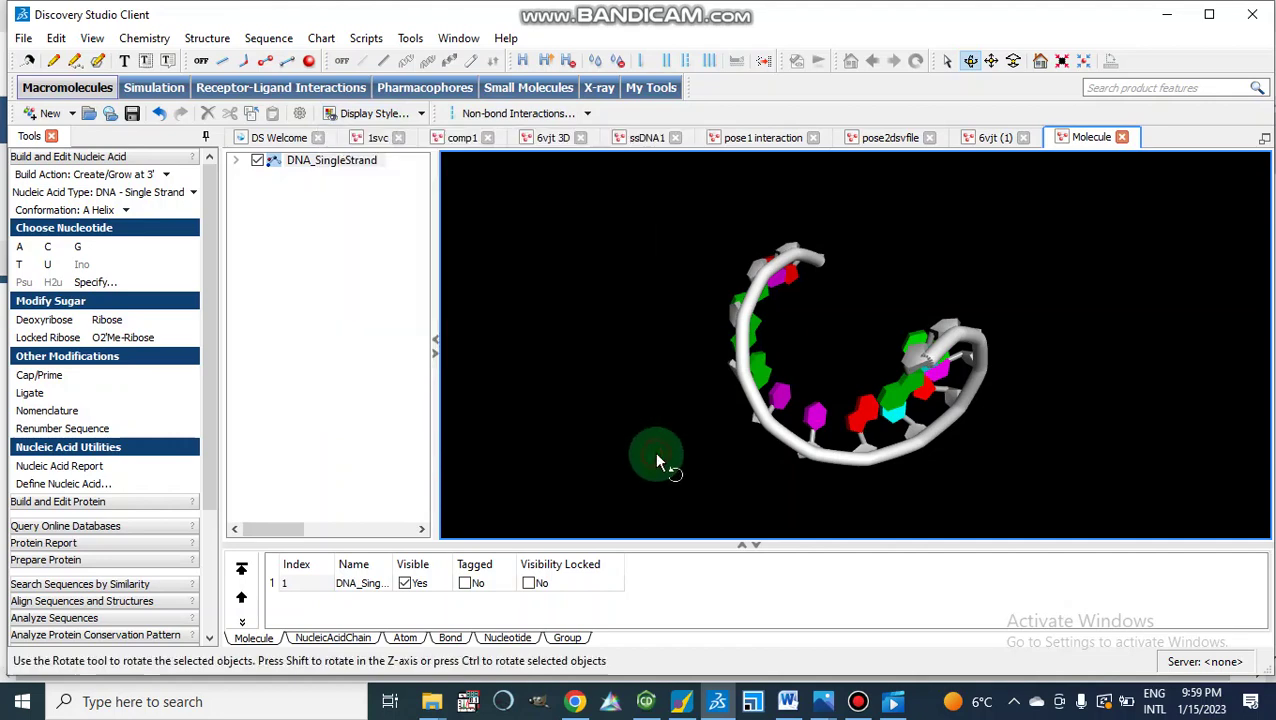
left_click_drag(675, 292, 667, 342)
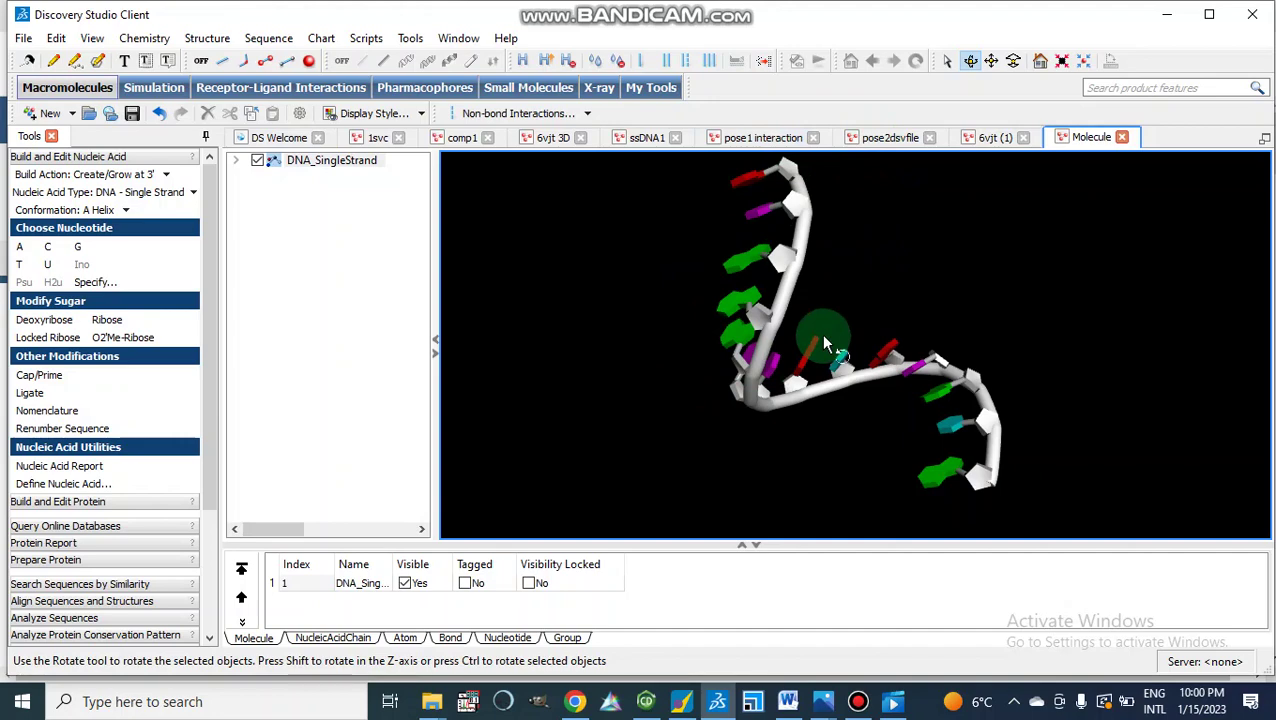
Return to the 6vjt 3D document.
left_click(549, 138)
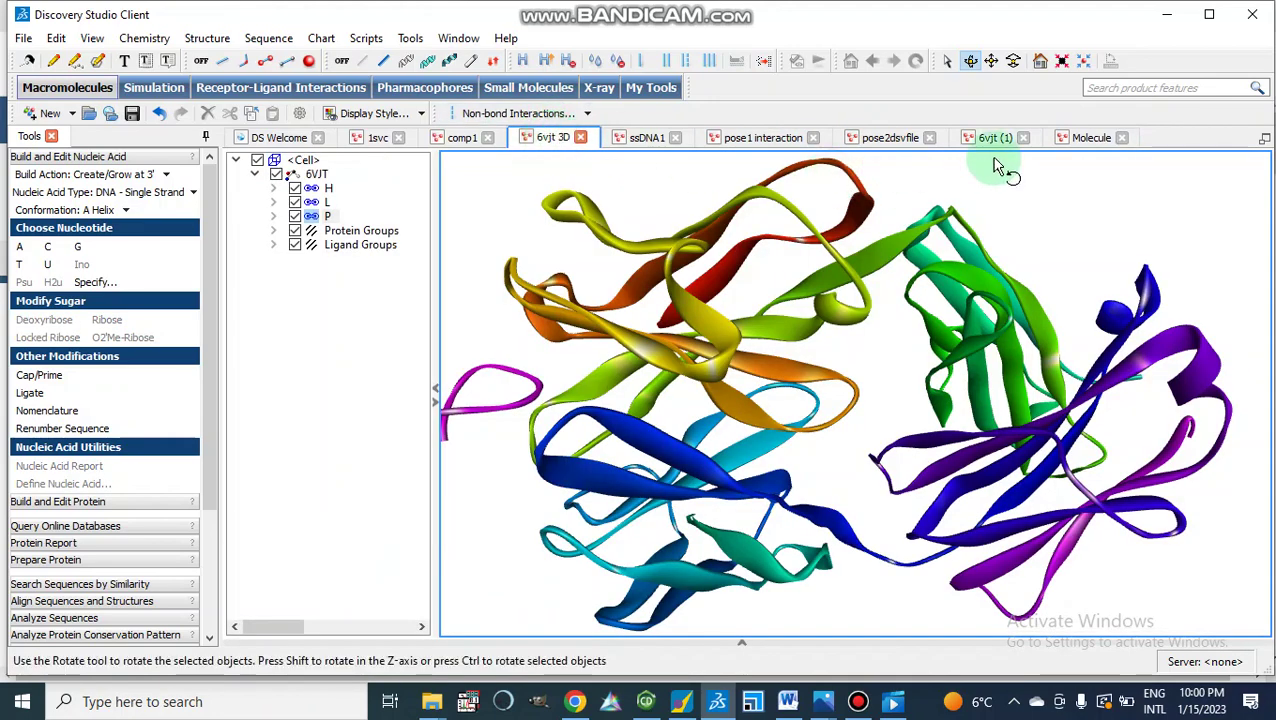
Try the Sybyl MOL2 and Protein Data Bank save types for the DNA strand in the Molecule document, leaving without saving.
left_click(1080, 137)
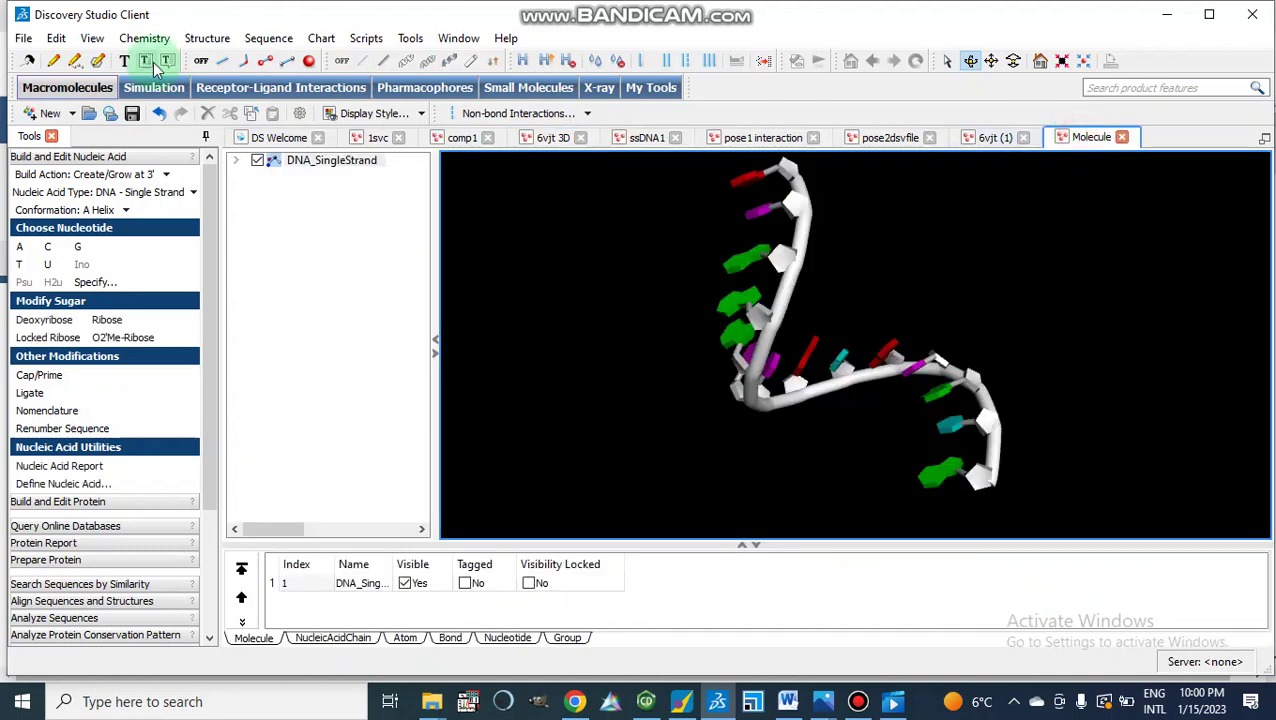
left_click(23, 39)
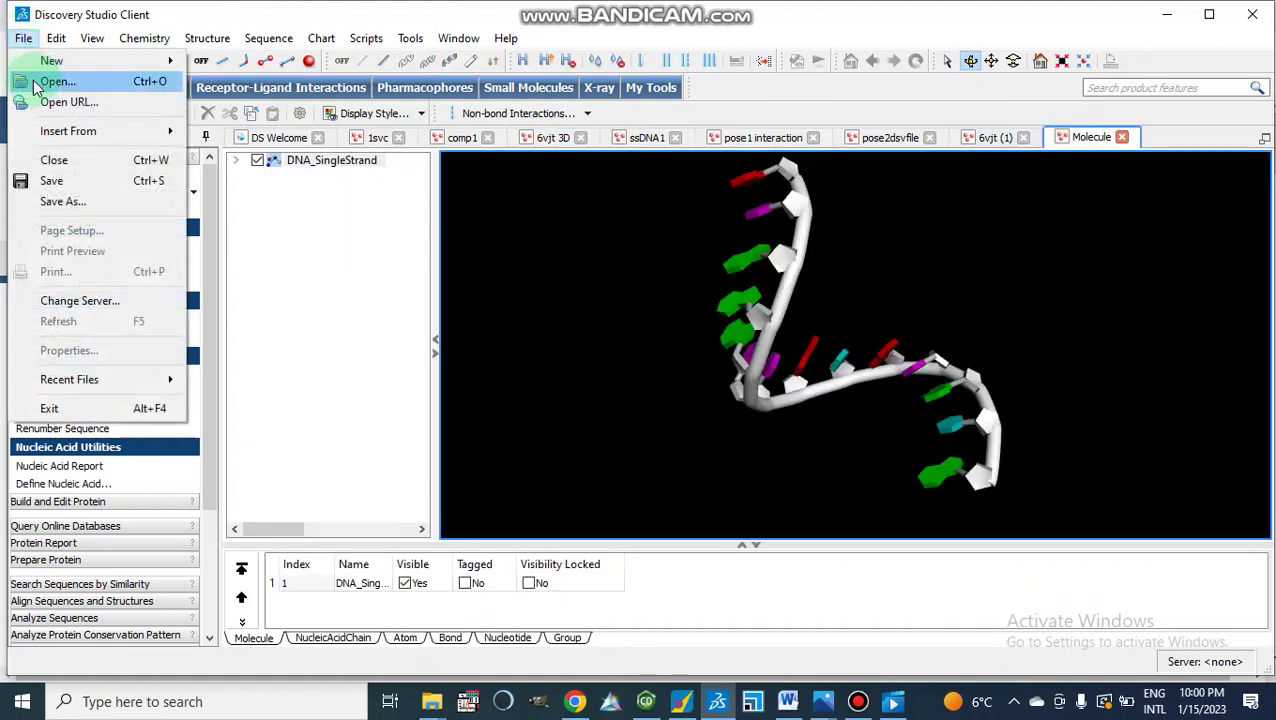
left_click(70, 203)
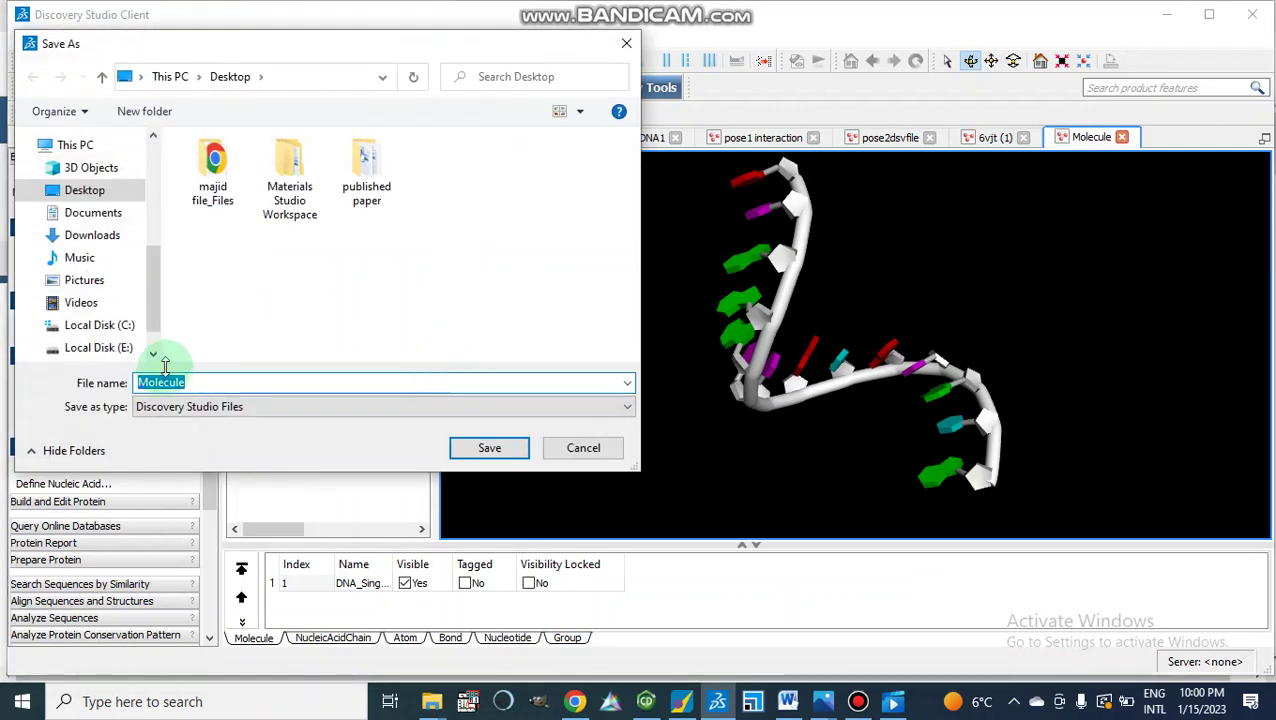
left_click(266, 405)
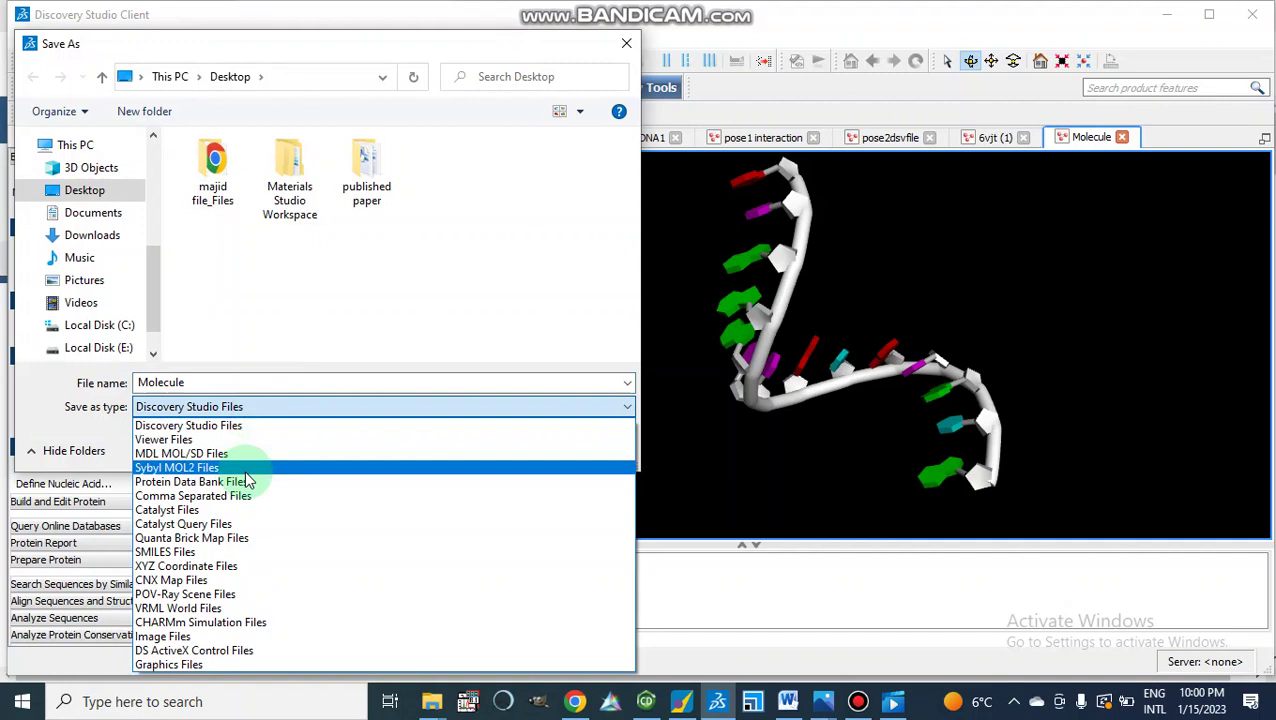
left_click(245, 471)
left_click(367, 405)
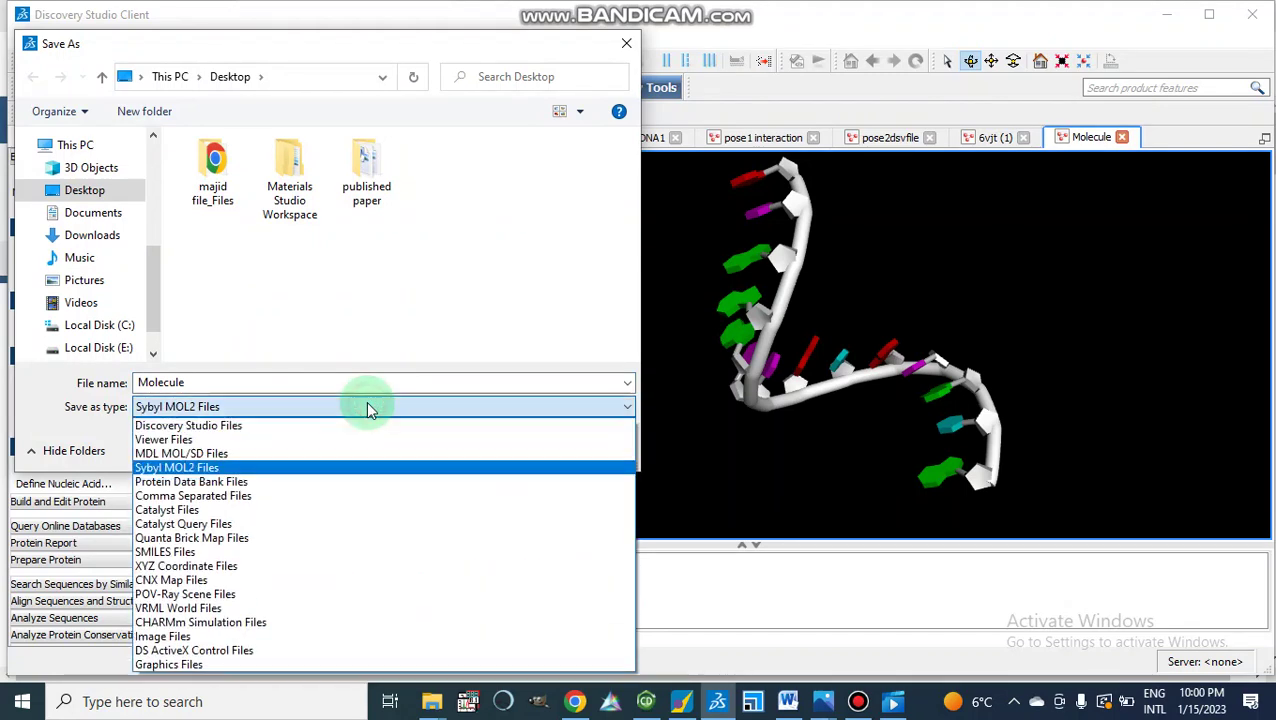
left_click(283, 485)
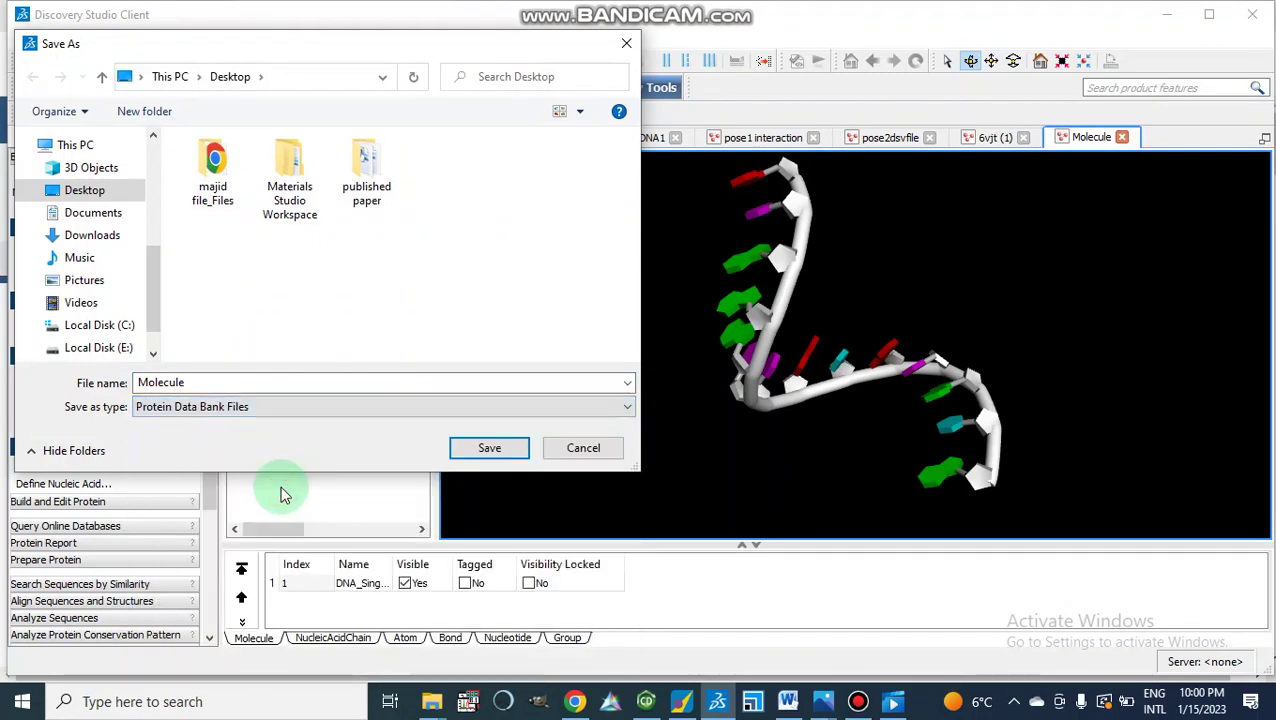
left_click(626, 48)
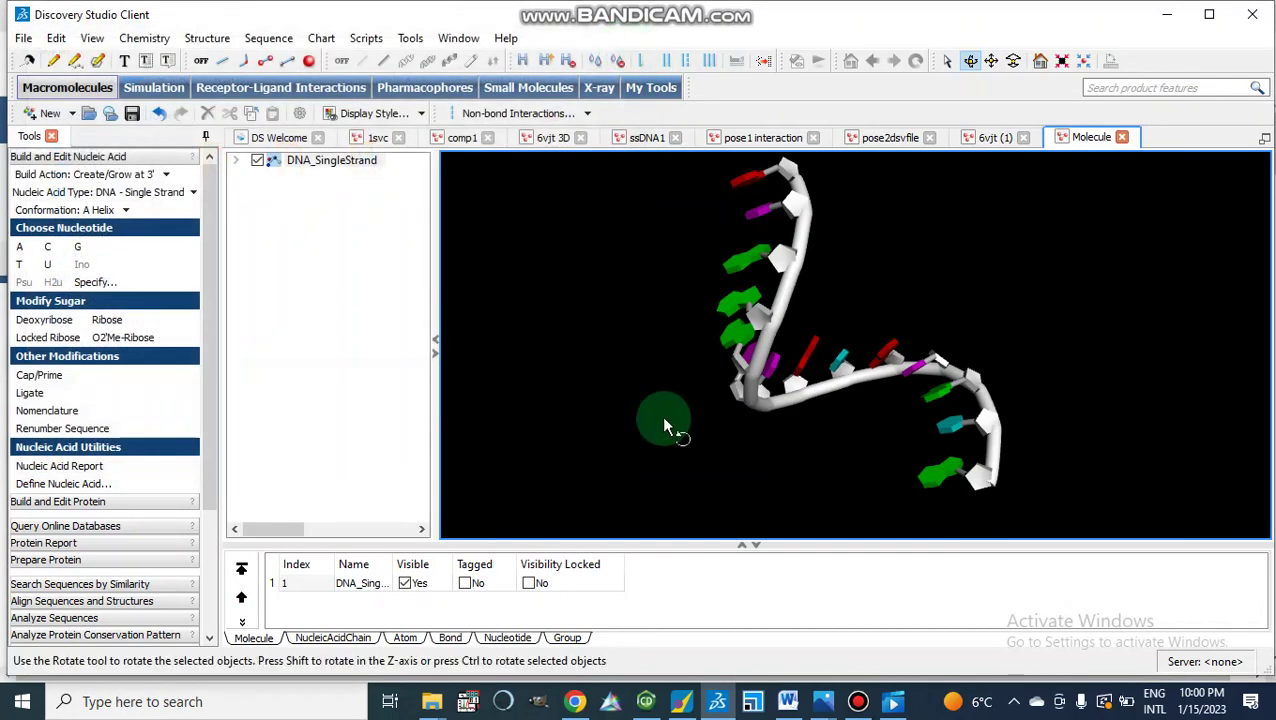
Switch to MOE, examine where the protein sits along the docked DNA strand, and return to Discovery Studio.
left_click_drag(710, 260, 672, 375)
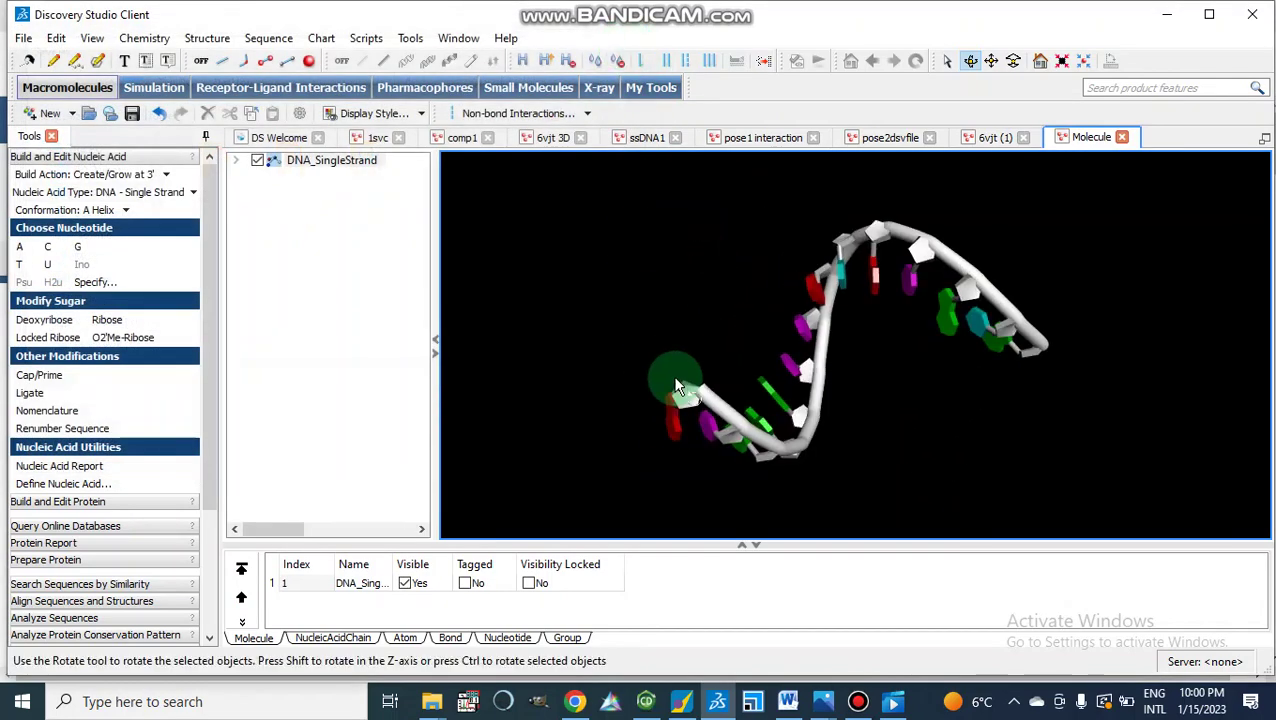
left_click(713, 614)
left_click(681, 702)
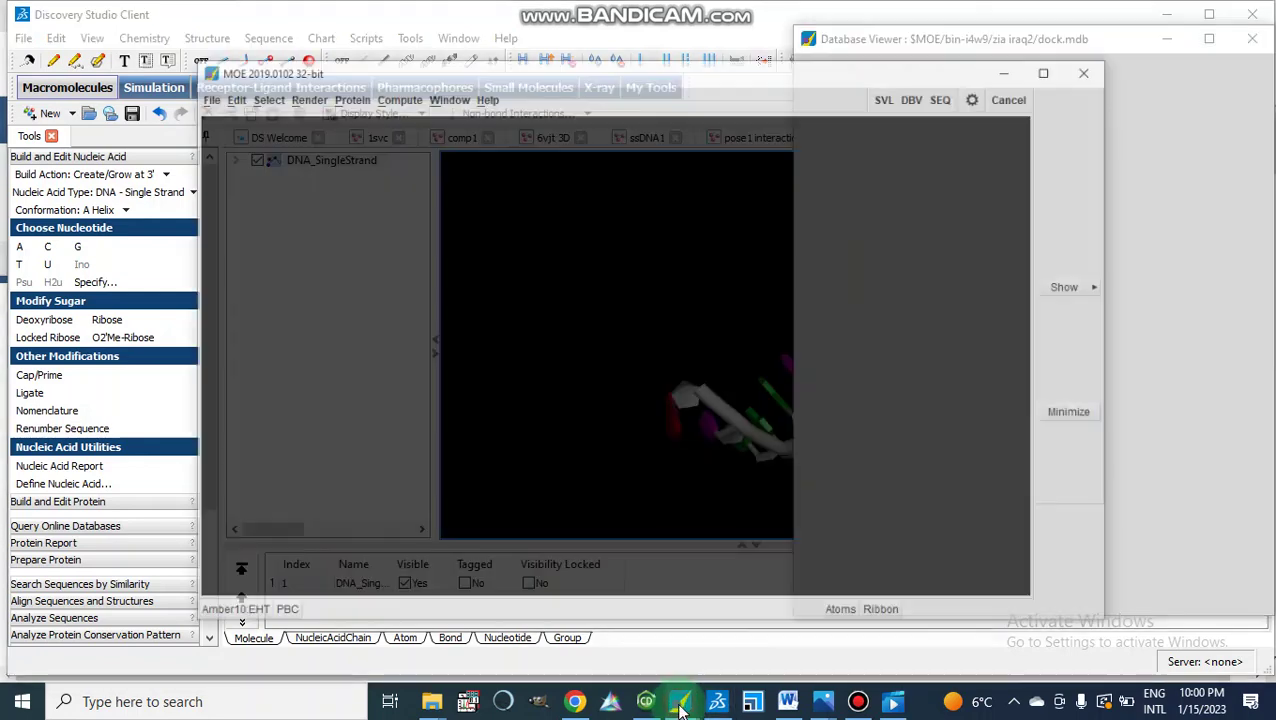
left_click(594, 337)
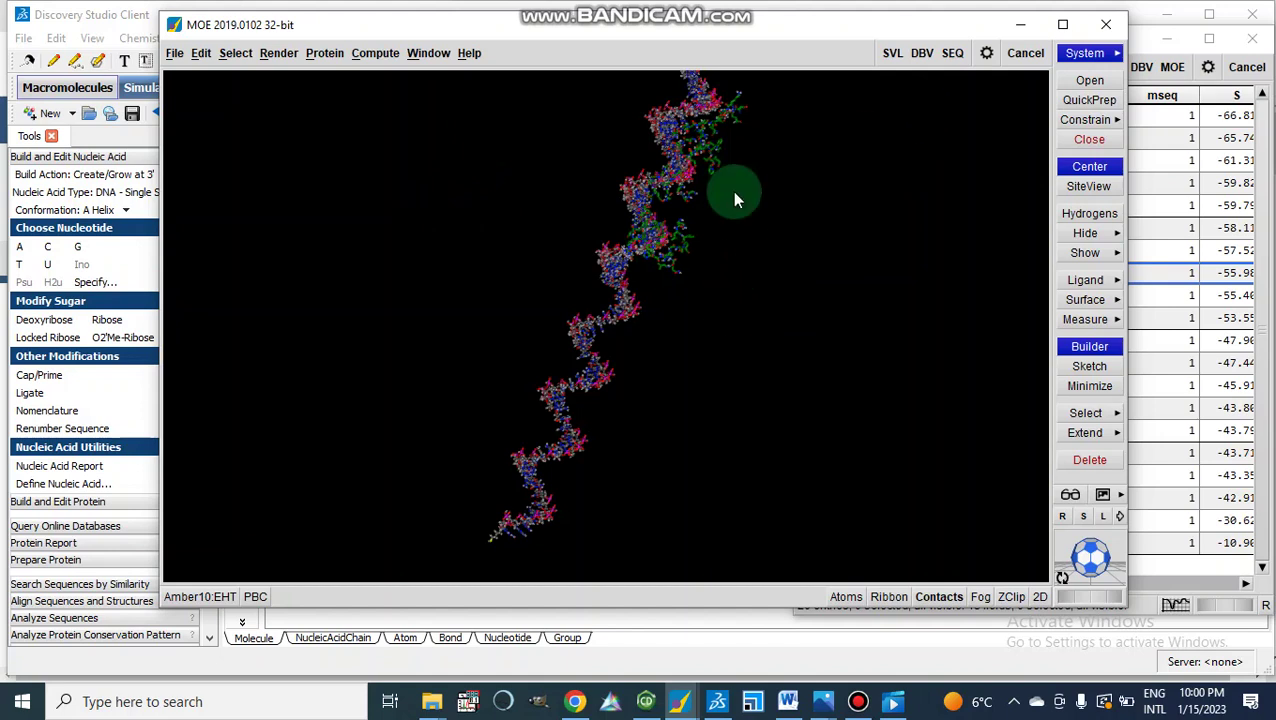
left_click(656, 238)
left_click(670, 242)
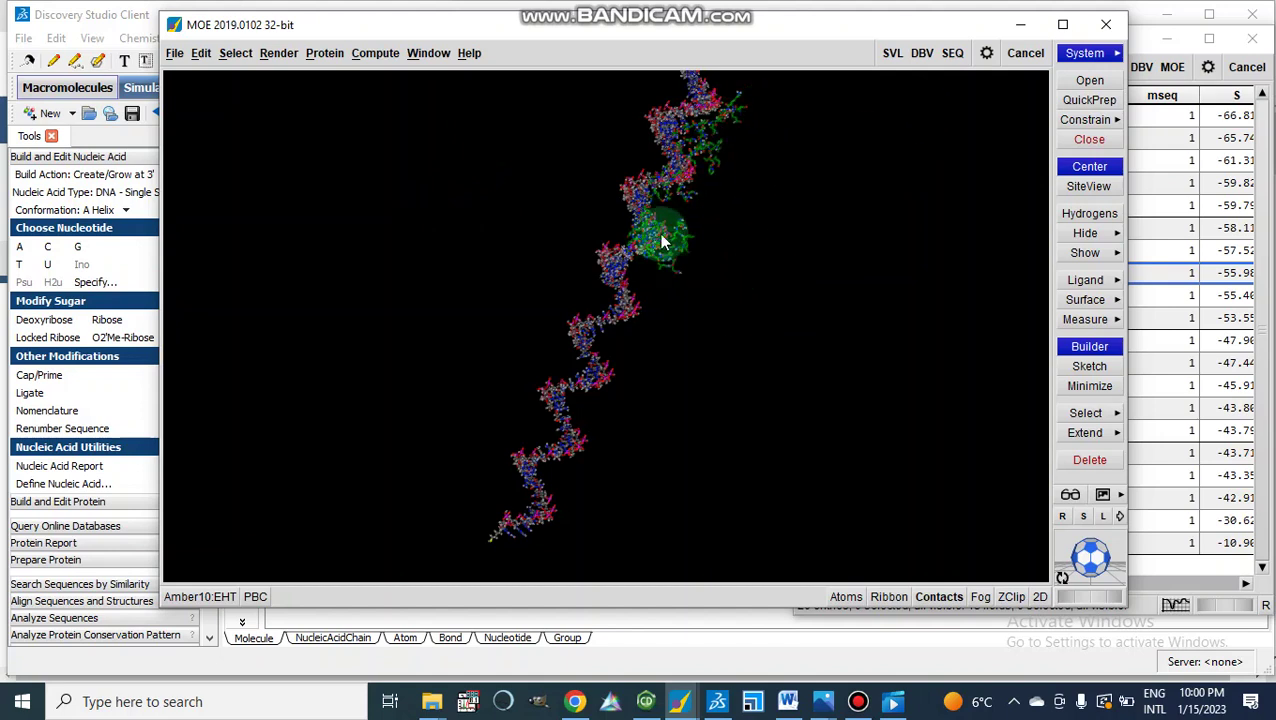
left_click(513, 582)
left_click(686, 140)
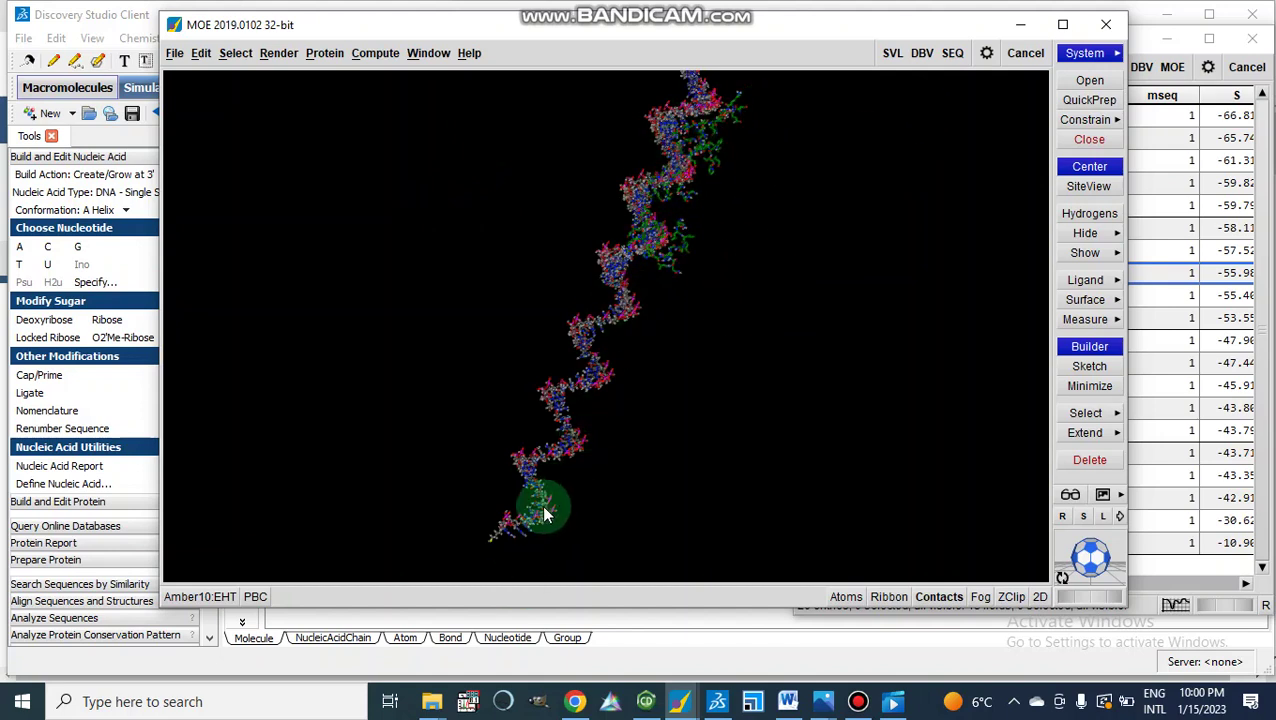
left_click(658, 166)
left_click(558, 433)
left_click(691, 60)
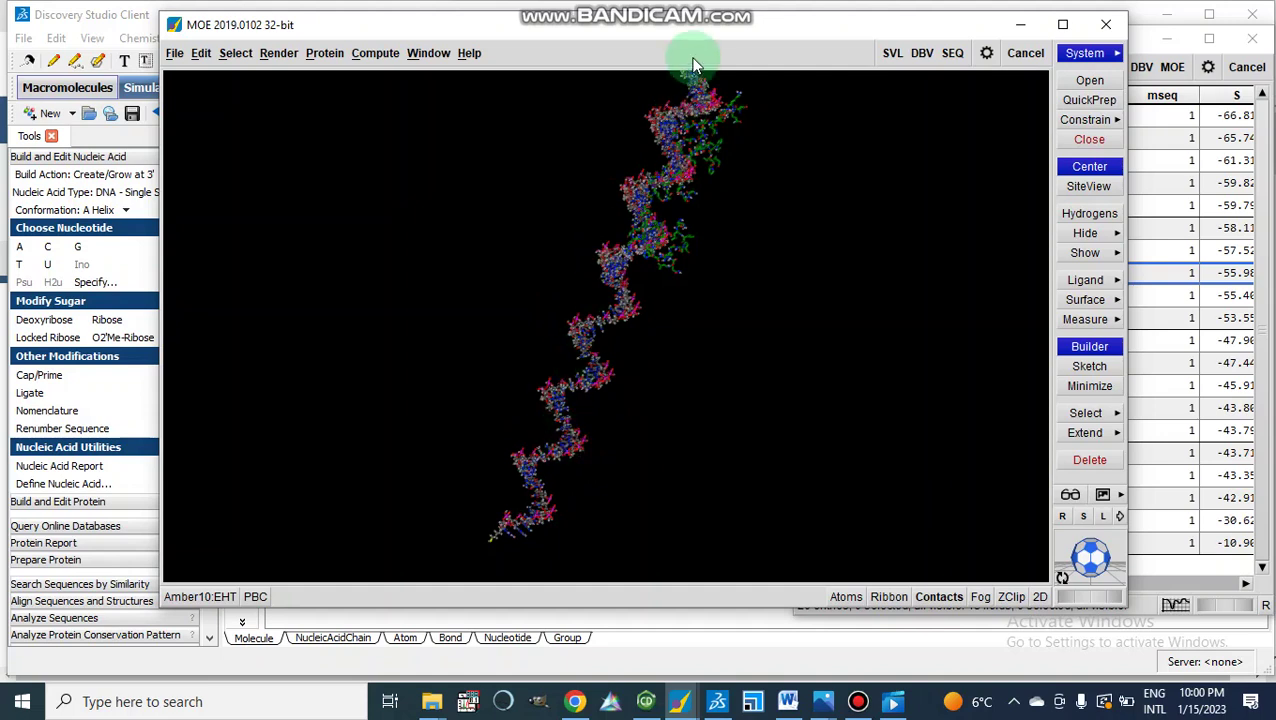
left_click(628, 277)
left_click(716, 160)
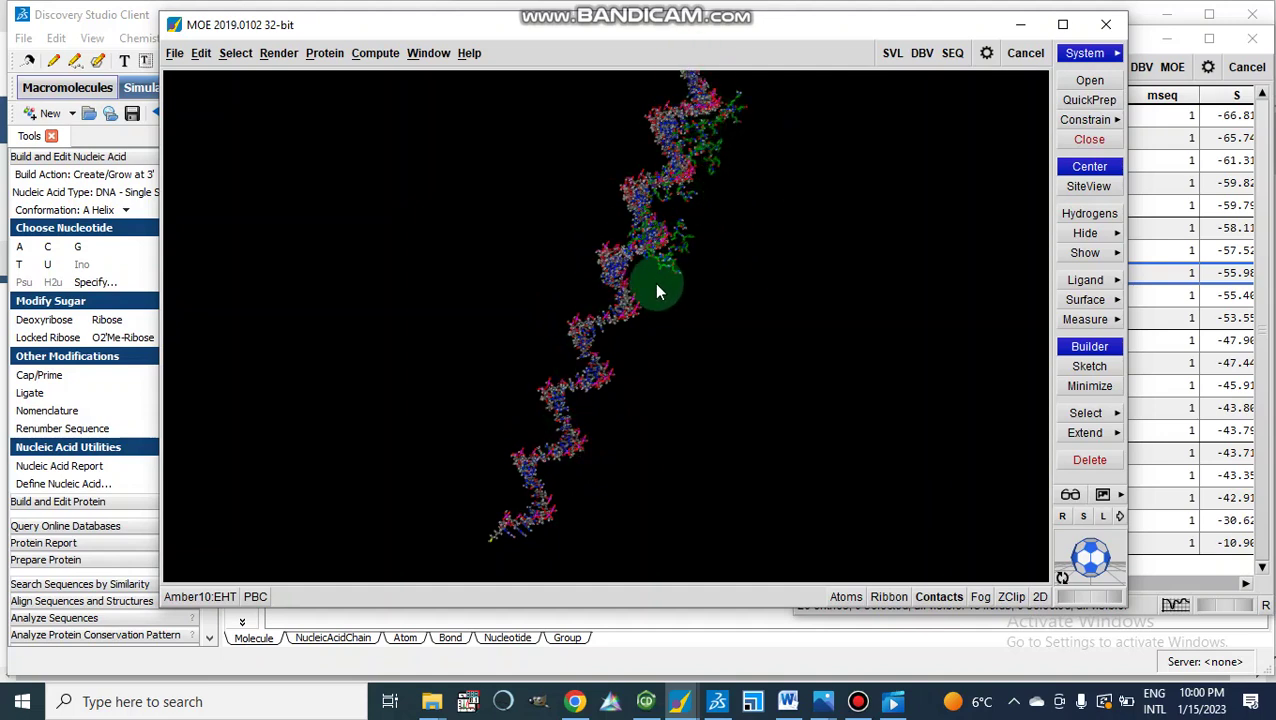
left_click_drag(657, 289, 729, 88)
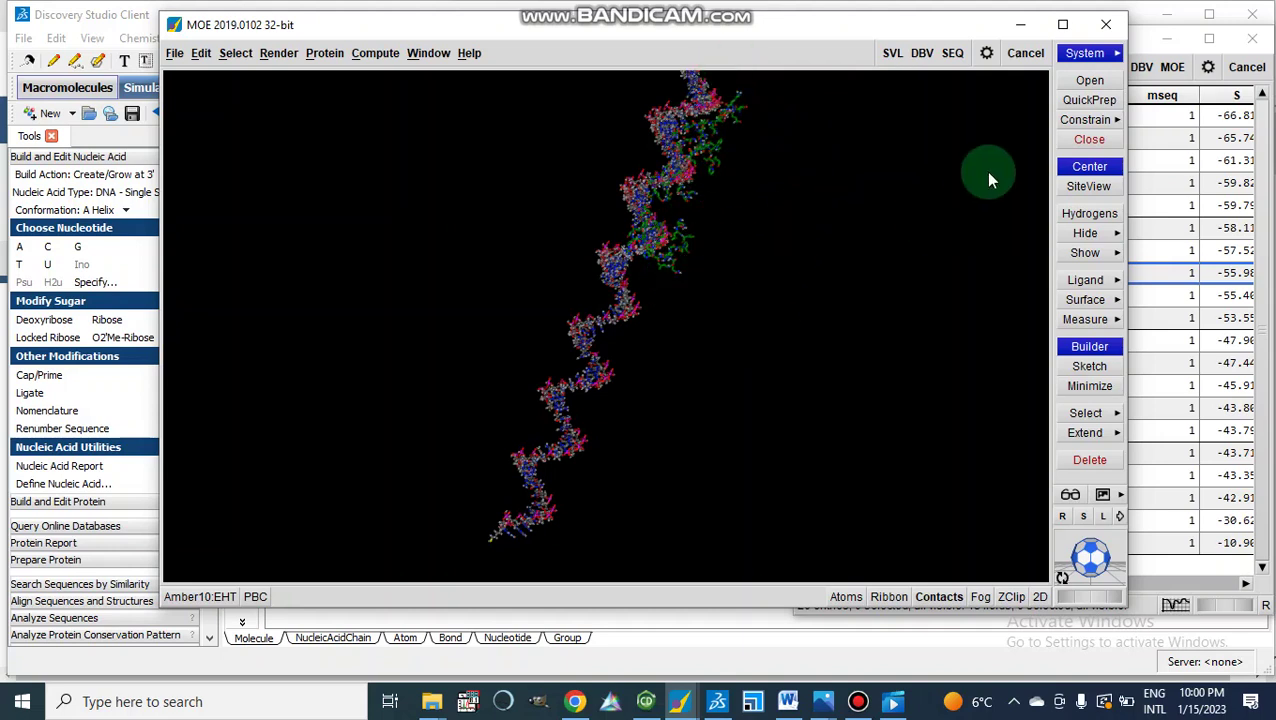
left_click_drag(990, 180, 898, 45)
left_click(822, 410)
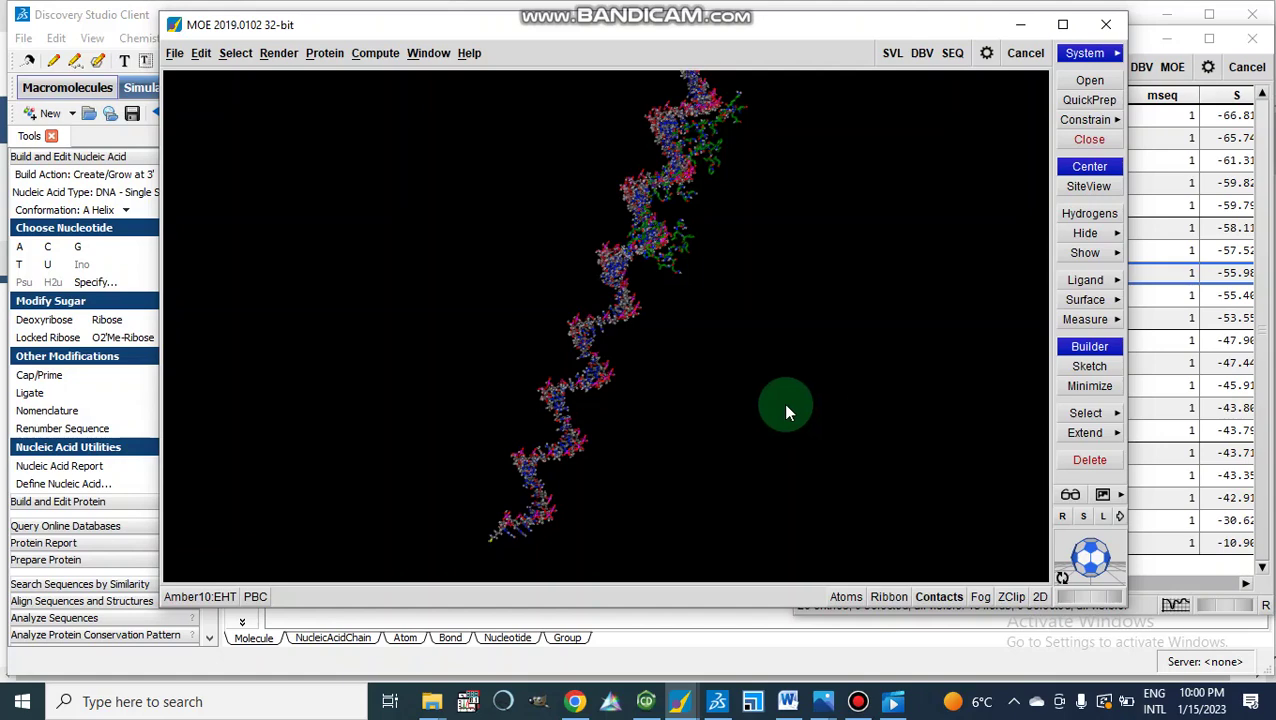
mouse_move(777, 196)
left_mouse_down()
mouse_move(930, 110)
mouse_move(1034, 77)
mouse_move(1025, 38)
left_mouse_up()
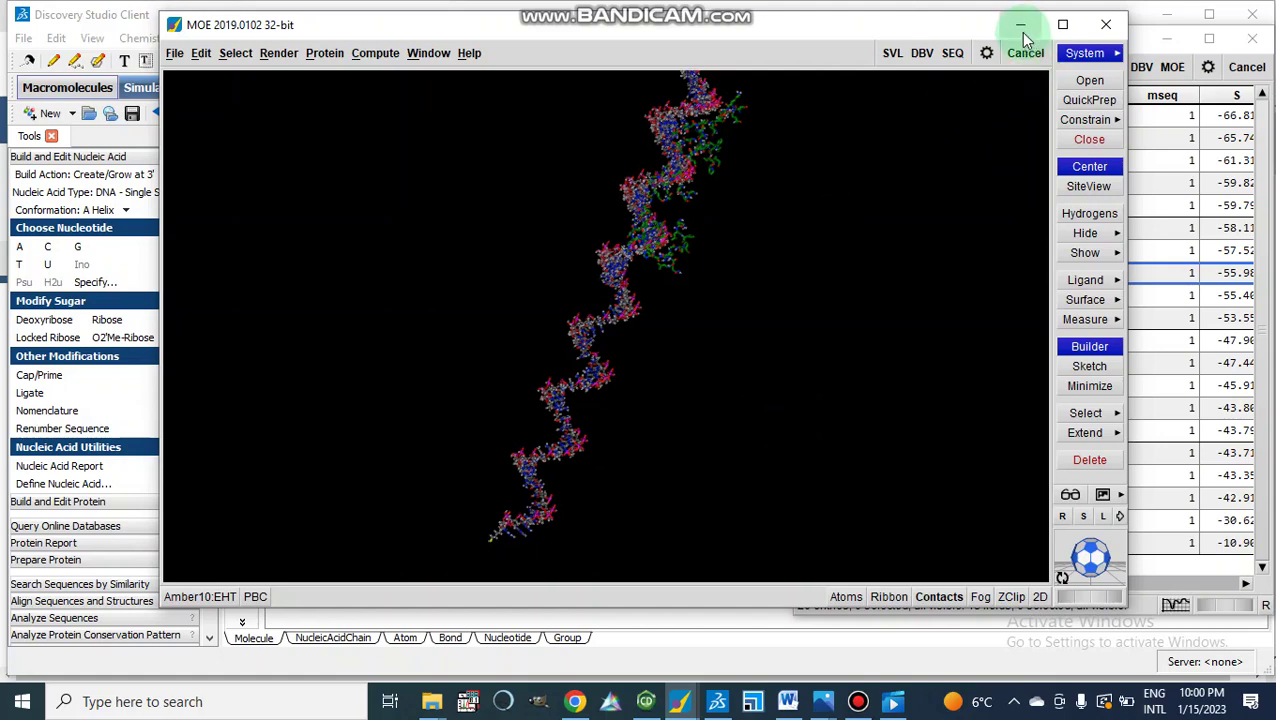
left_click(1020, 26)
left_click(914, 431)
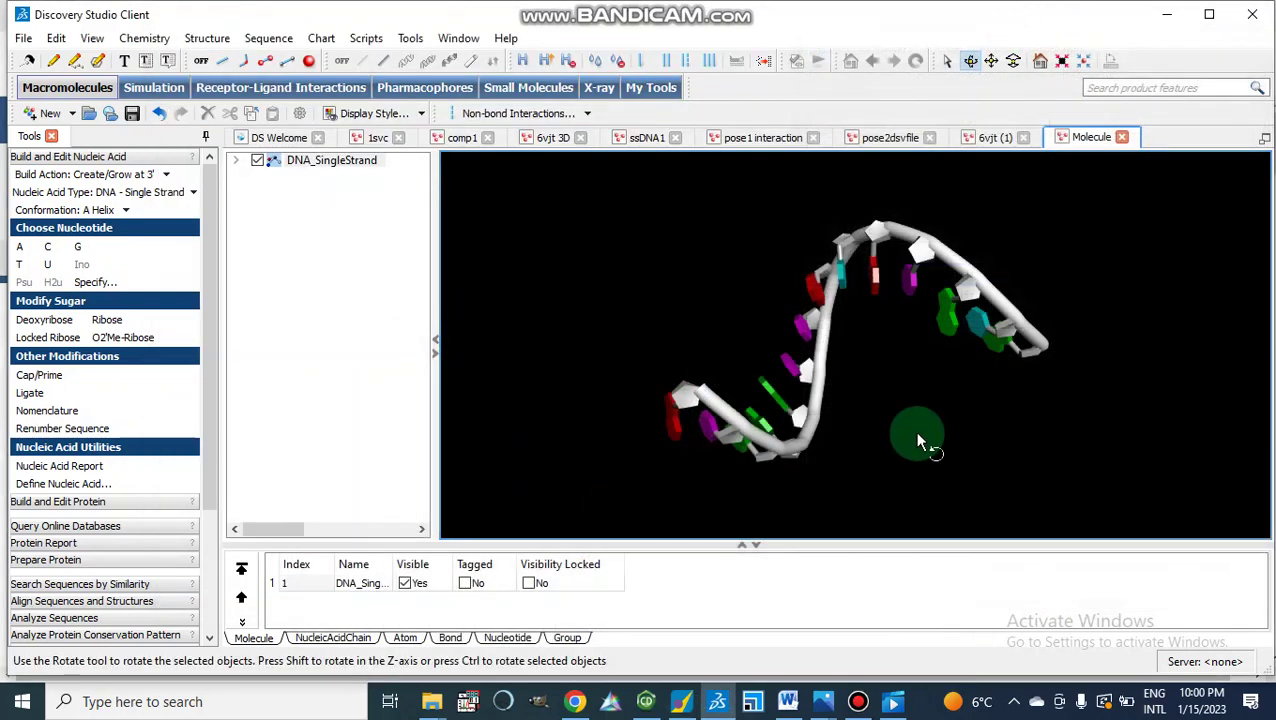
Switch to MOE and examine the S scores of the docked 6vjt poses in the dock.mdb database.
left_click(681, 703)
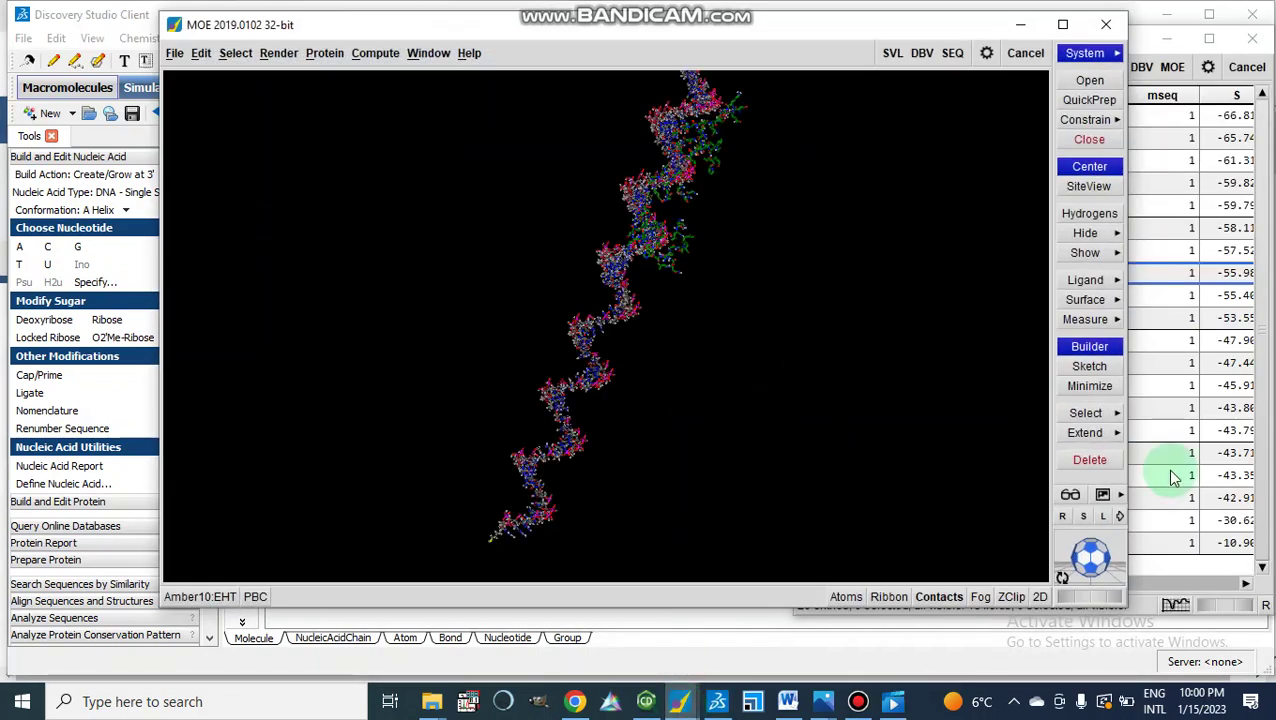
left_click(1202, 307)
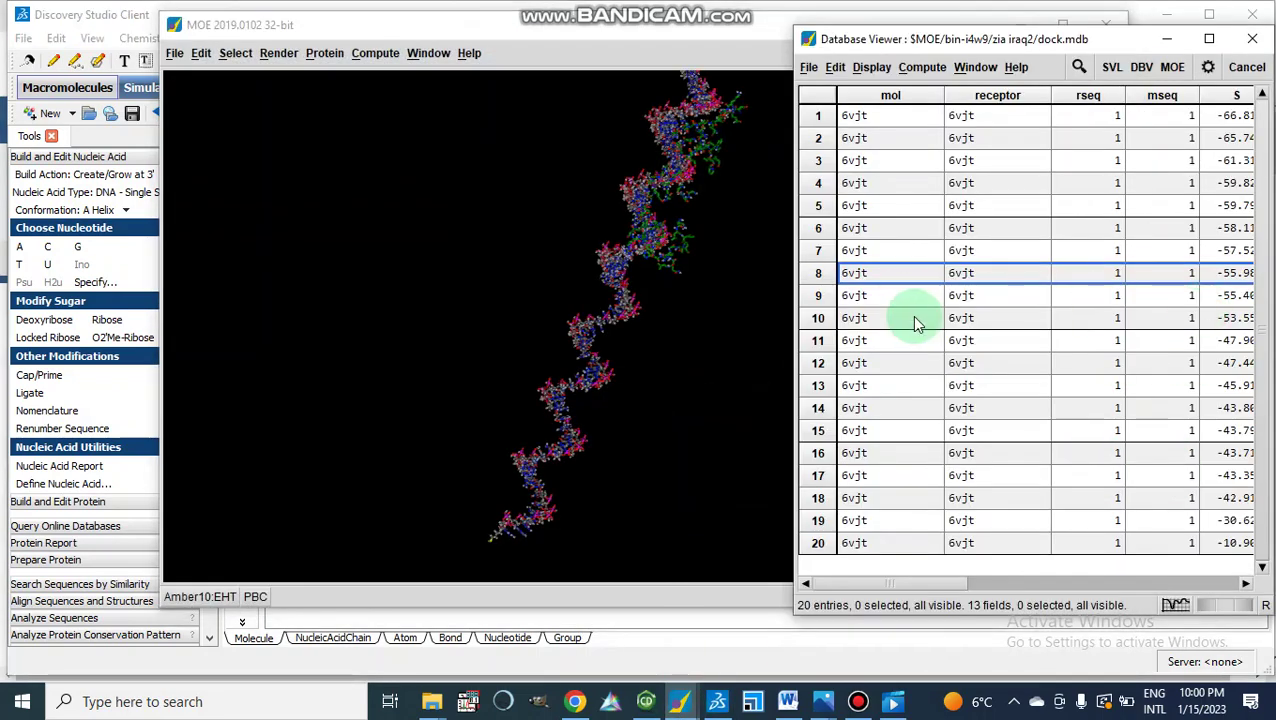
left_click(888, 276)
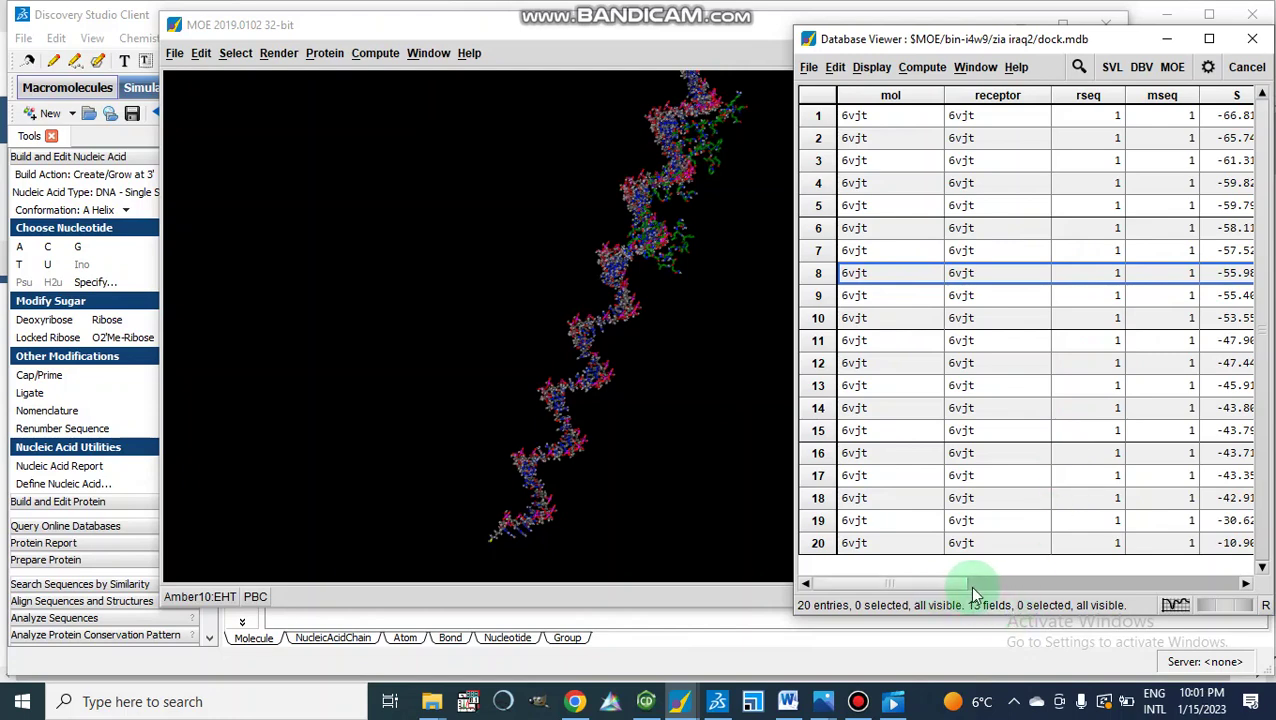
left_click(1245, 584)
left_click(1245, 584)
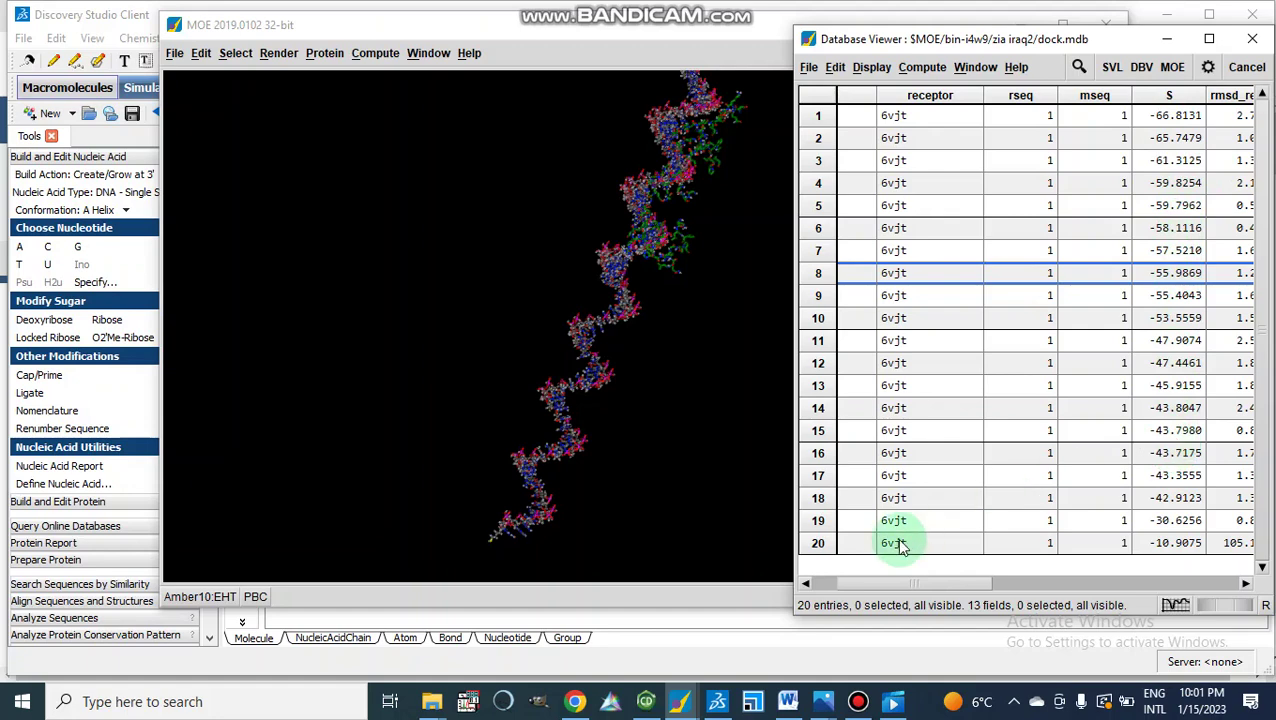
Check the Ligand Interactions of the docked complex between the 6vjt chains and DNA_SingleStrand, and close the window.
left_click(679, 379)
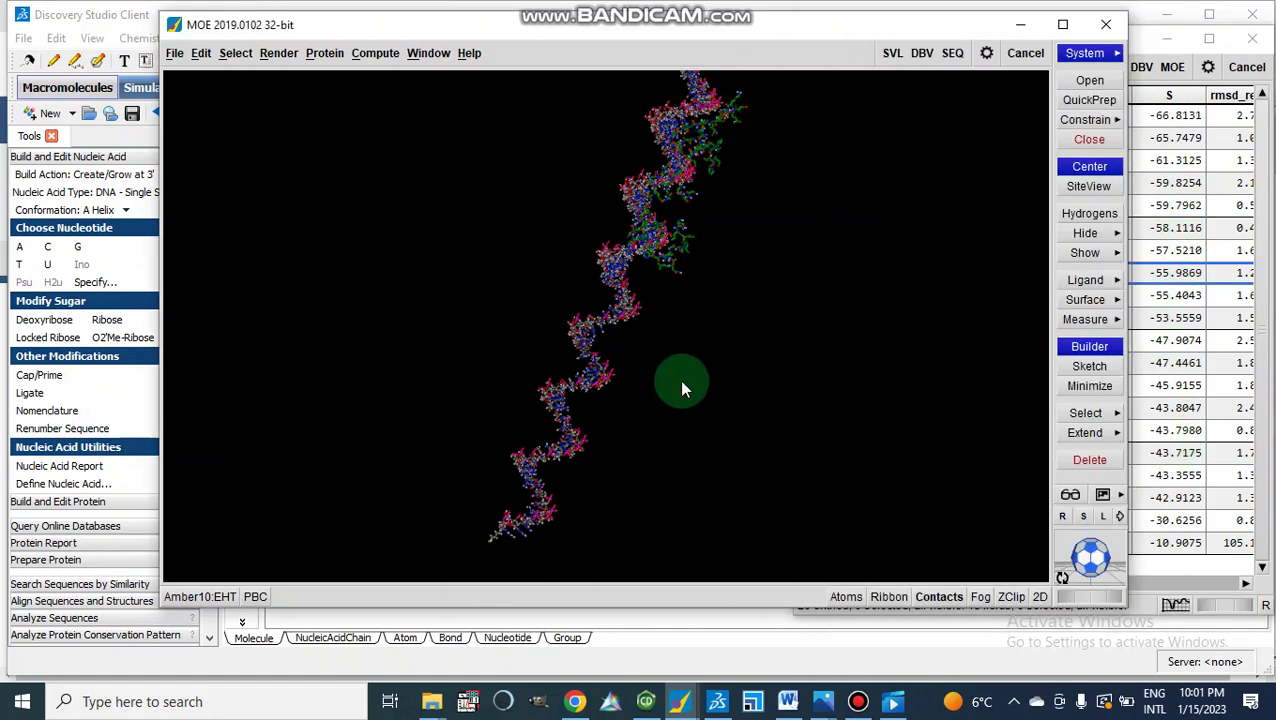
left_click(373, 54)
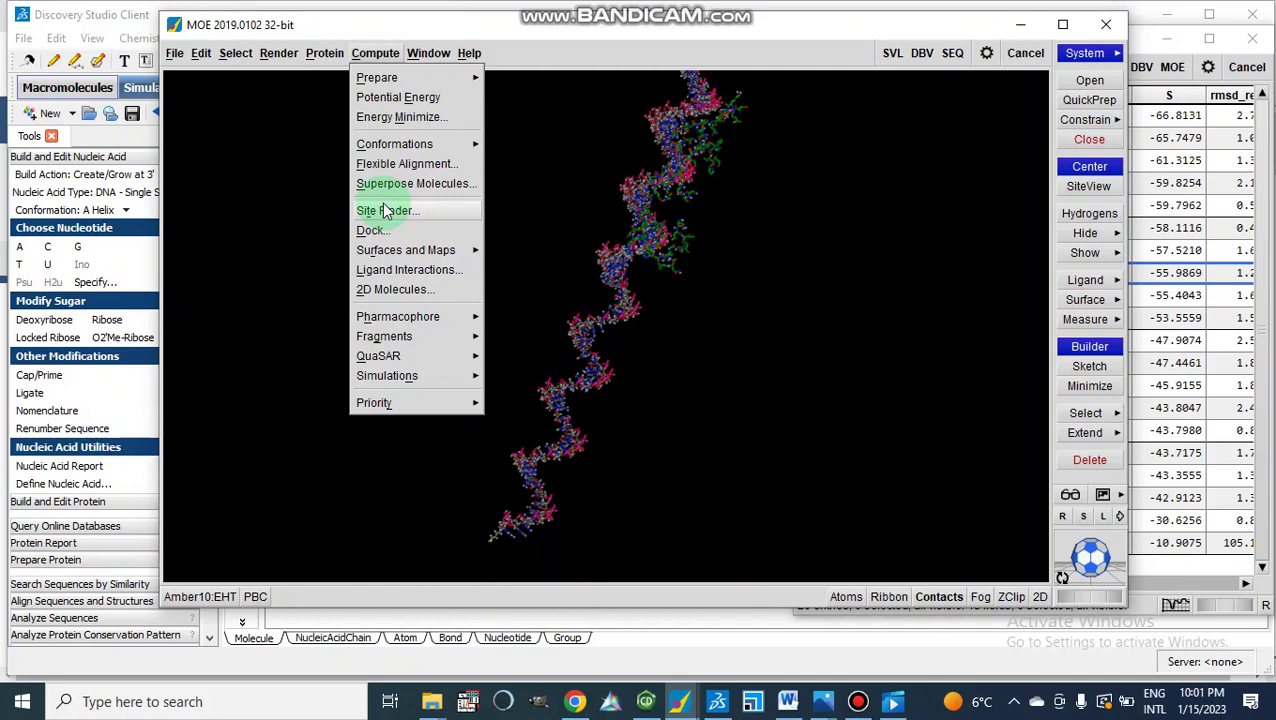
left_click(547, 250)
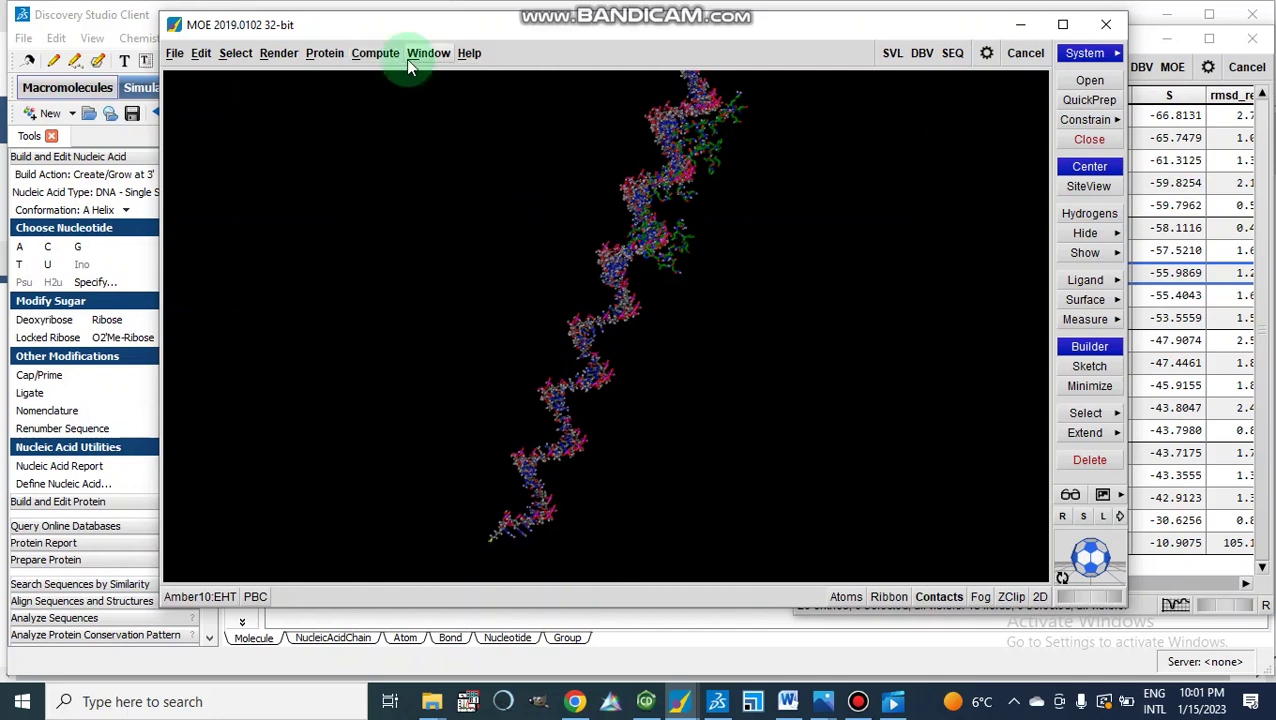
left_click(375, 53)
left_click(399, 270)
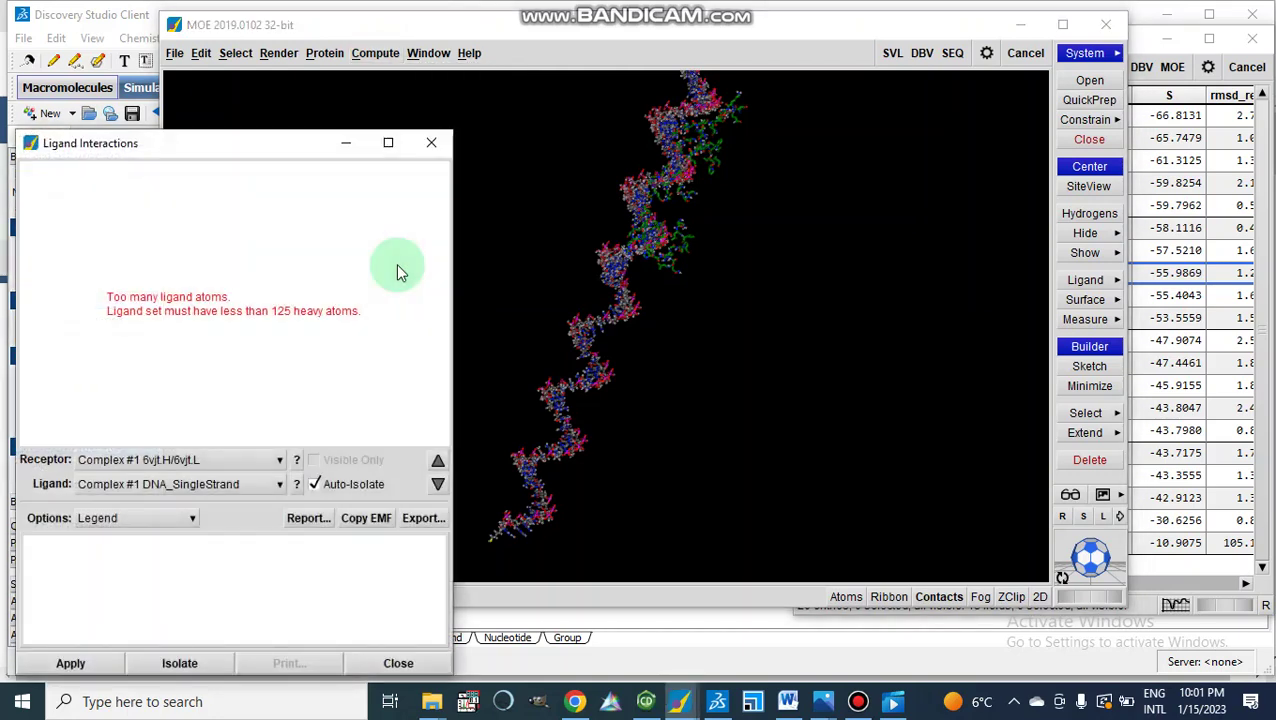
left_click(431, 142)
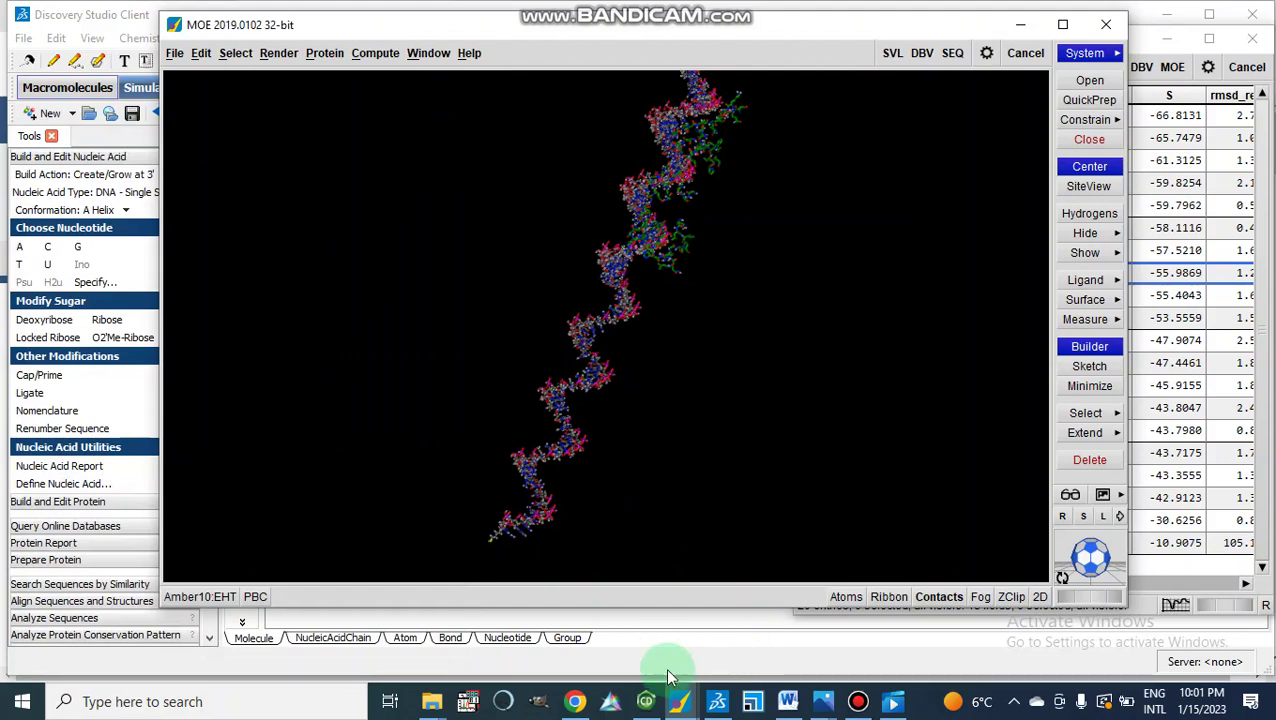
Switch to the Word document, maximize it, and examine the four-panel figure comparing the docked DNA–protein complexes and their energies.
mouse_move(717, 706)
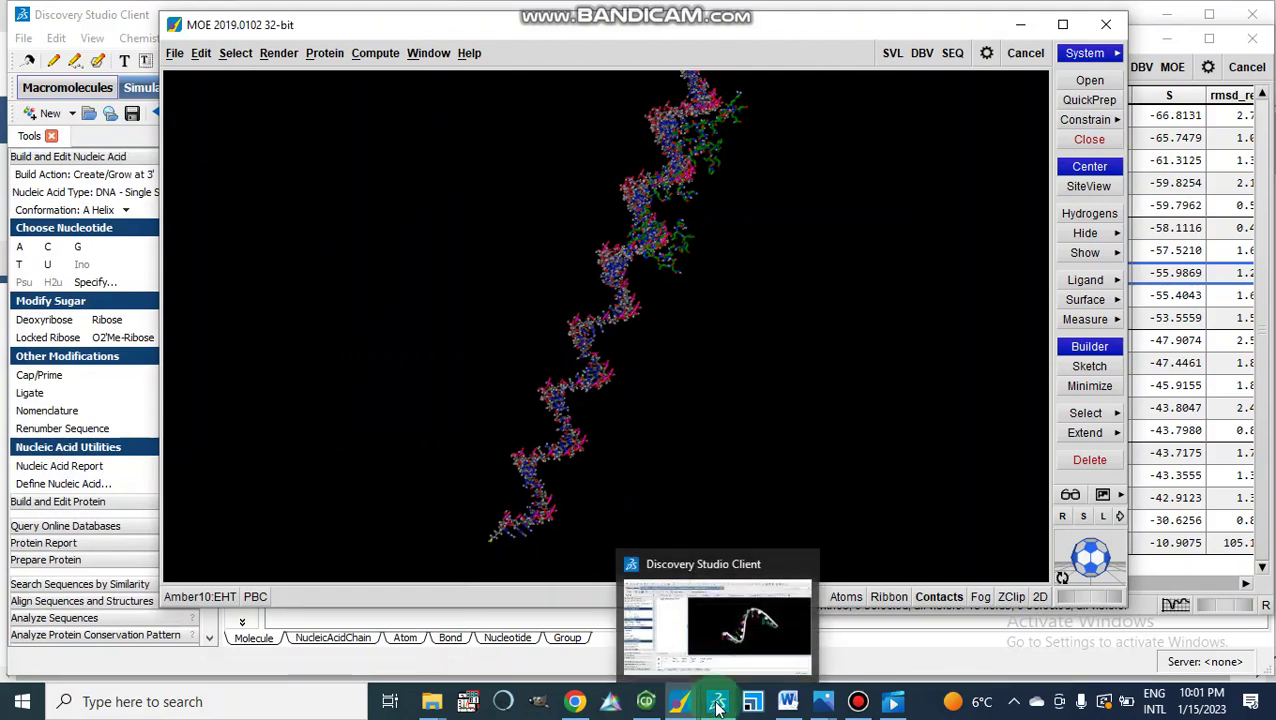
left_click(788, 703)
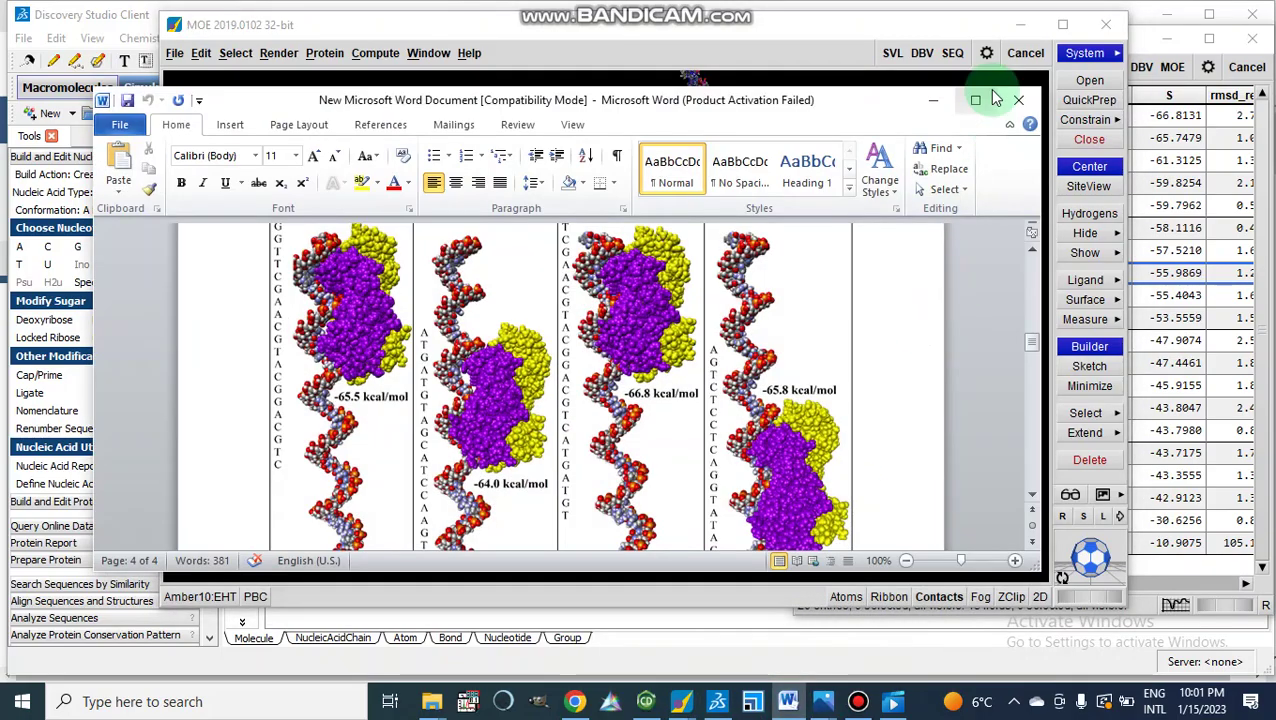
left_click(976, 102)
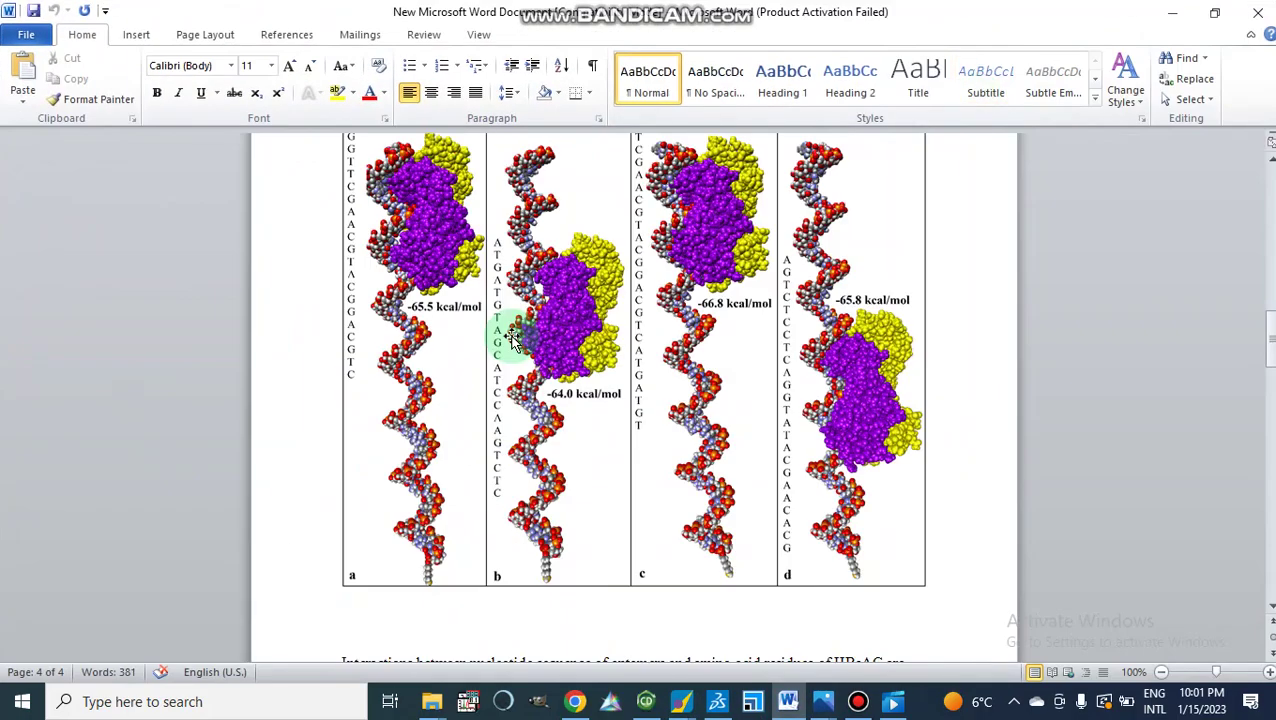
scroll(367, 303, "up", 1)
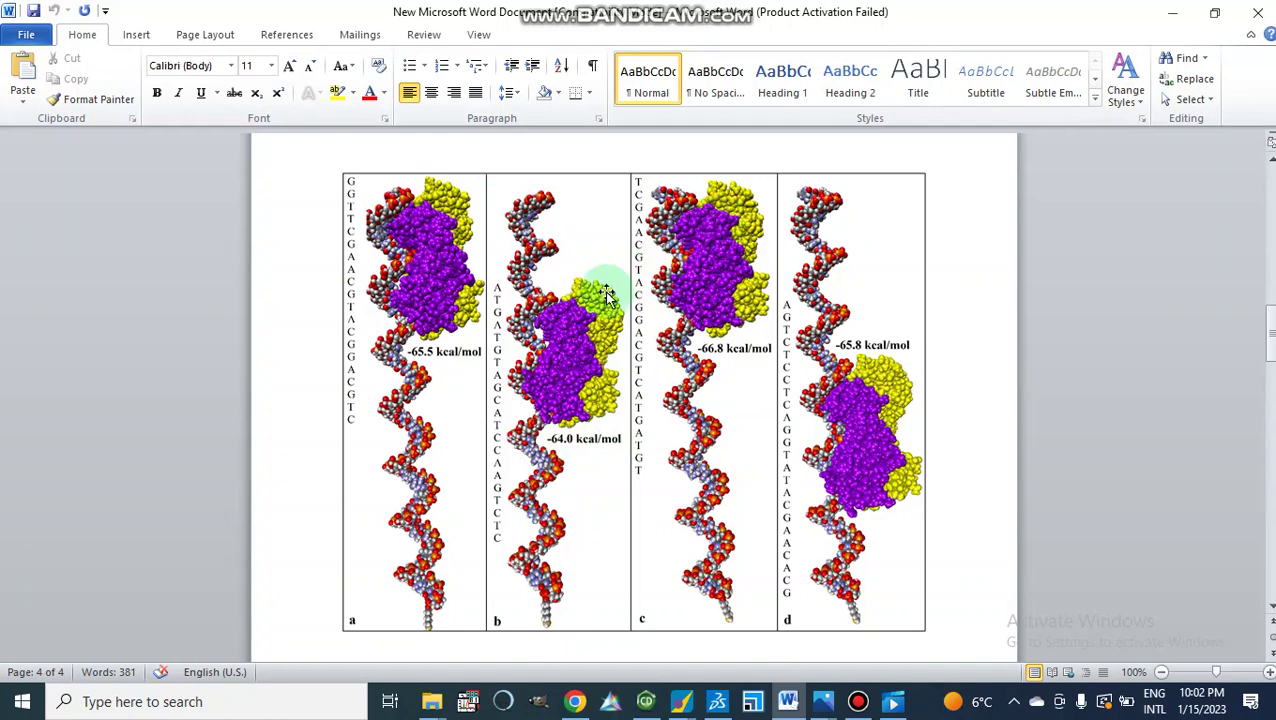
Switch to Discovery Studio, view the pose1 interaction document, and inspect the whole docked complex in pose2dsvfile.
left_click(716, 707)
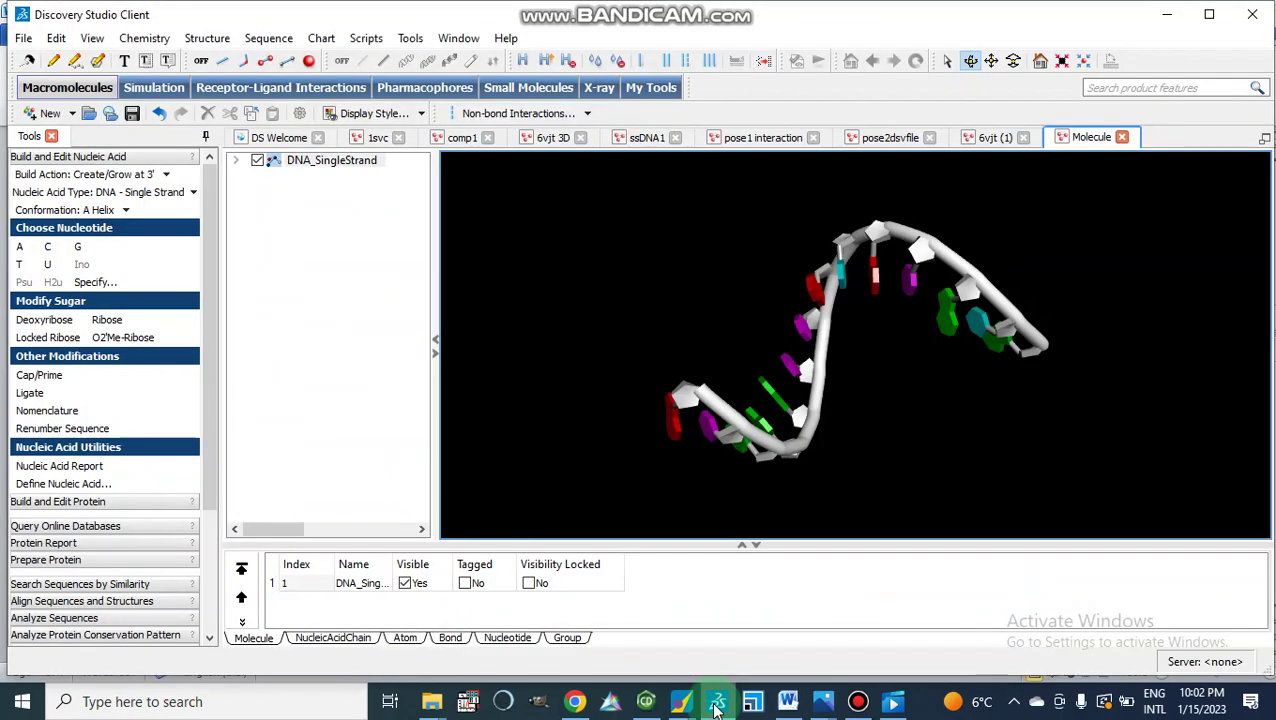
left_click(763, 139)
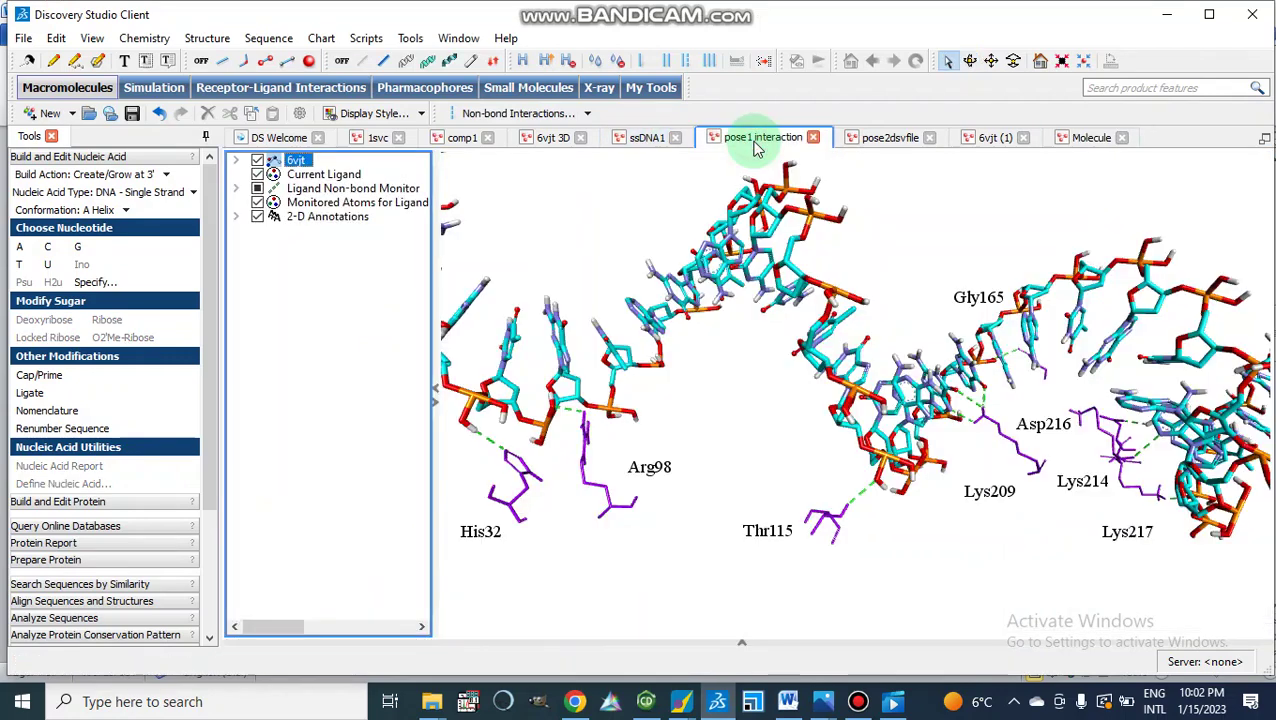
left_click(880, 139)
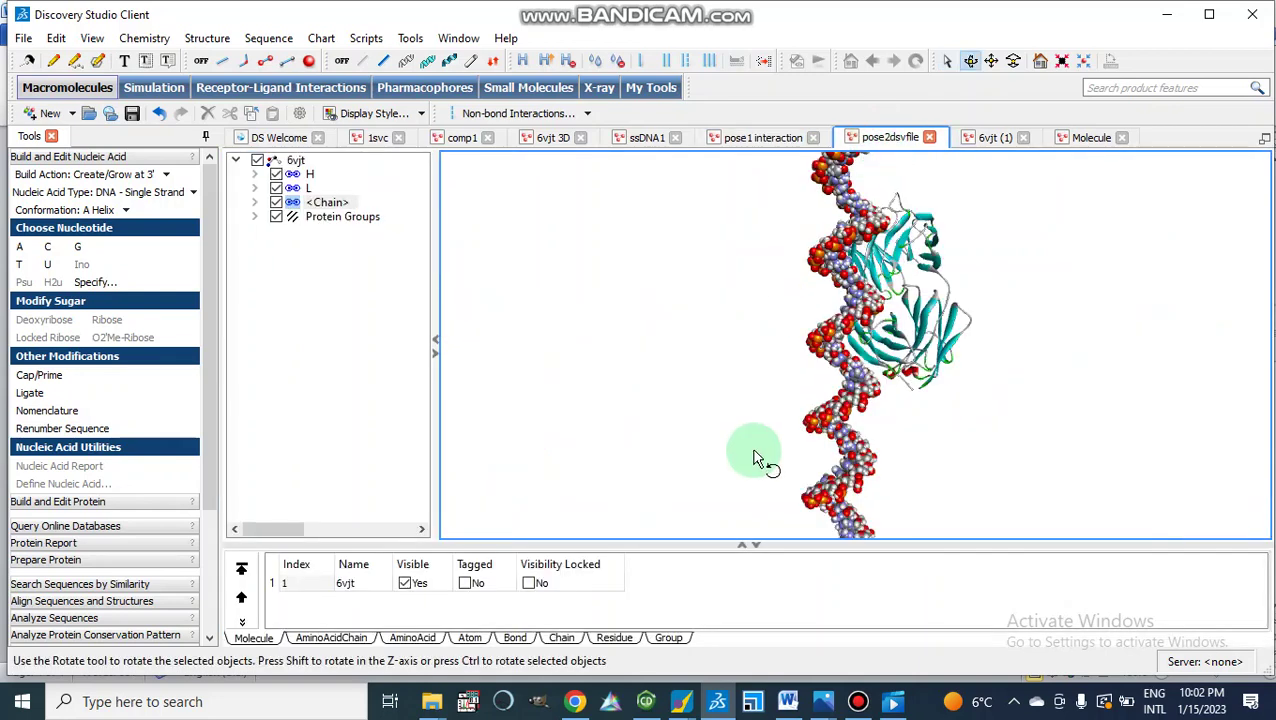
left_click_drag(755, 455, 943, 419)
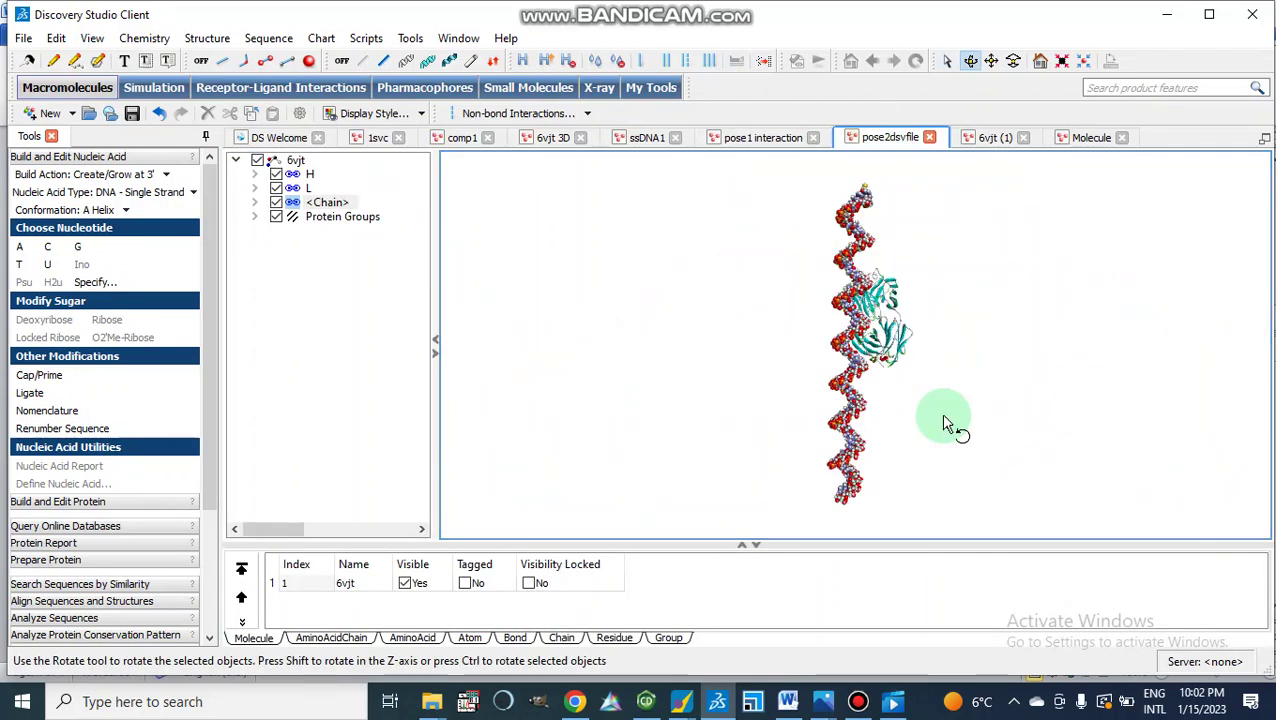
Examine the DNA–protein contact in pose2dsvfile up close and highlight the L chain of 6vjt.
scroll(943, 418, "up", 3)
mouse_move(946, 425)
left_mouse_down()
mouse_move(853, 295)
mouse_move(873, 380)
mouse_move(877, 272)
mouse_move(934, 416)
left_mouse_up()
scroll(932, 413, "up", 5)
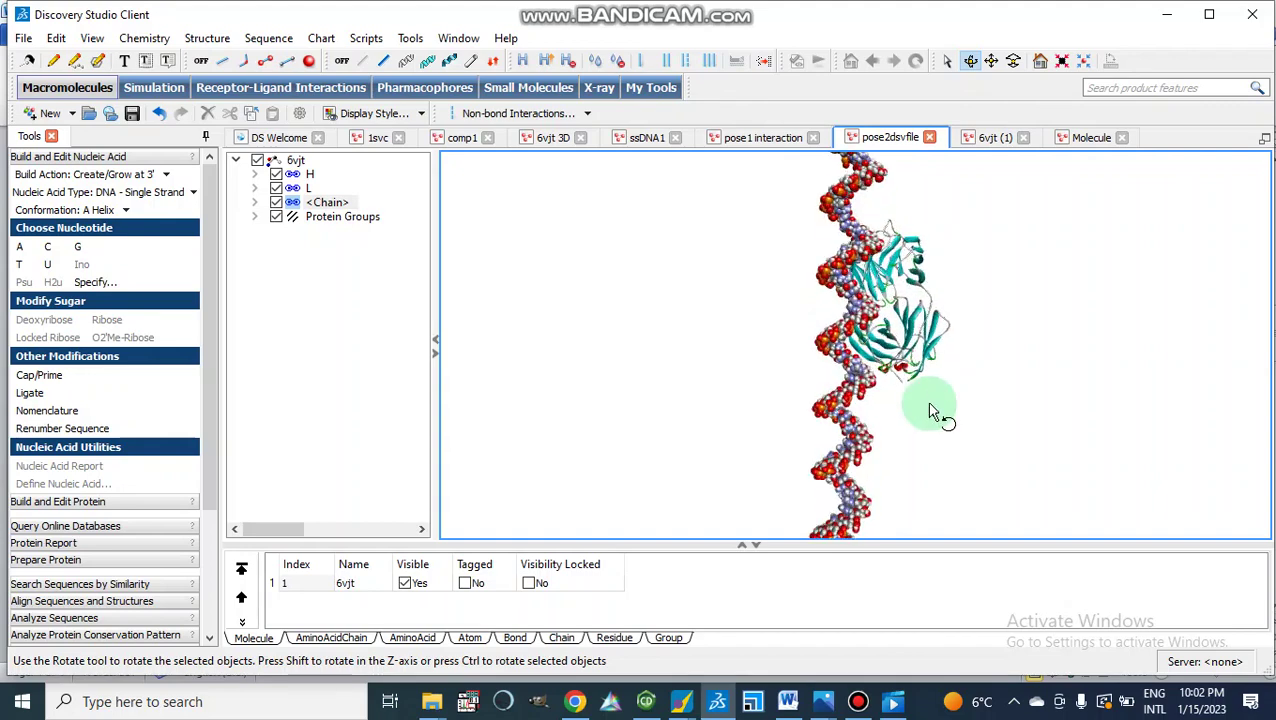
left_click(755, 265)
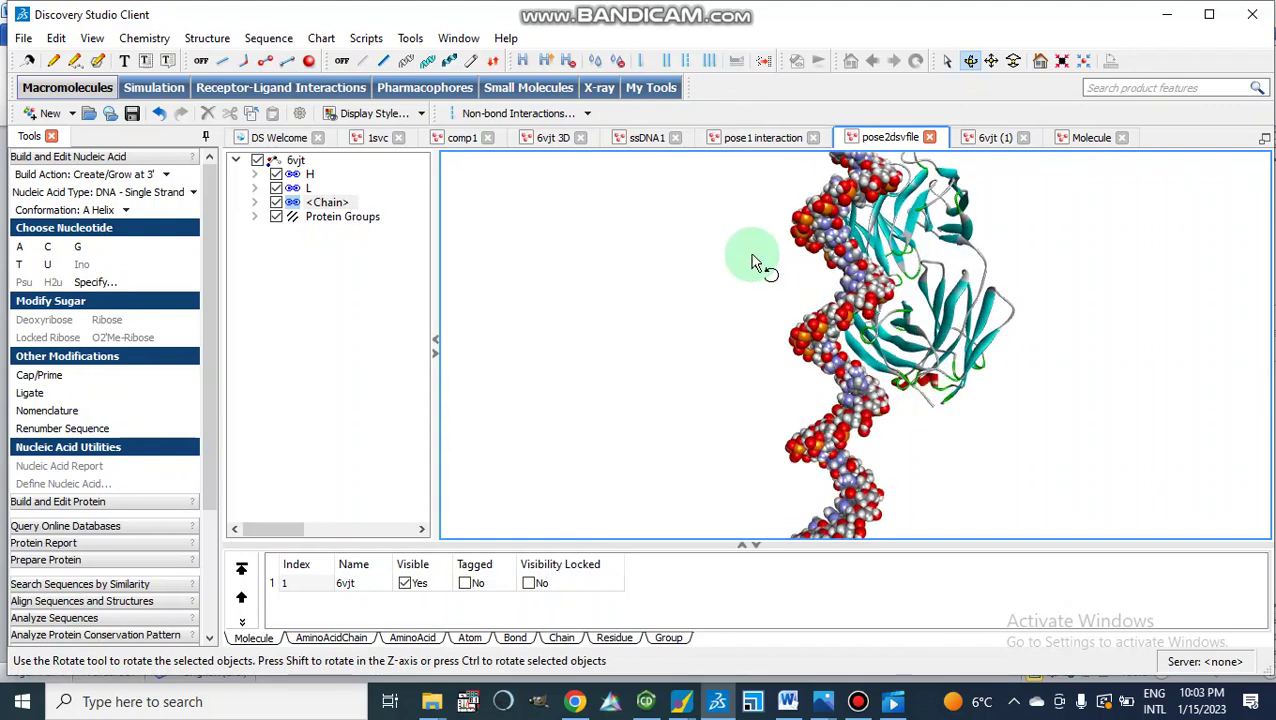
left_click(298, 205)
left_click(299, 176)
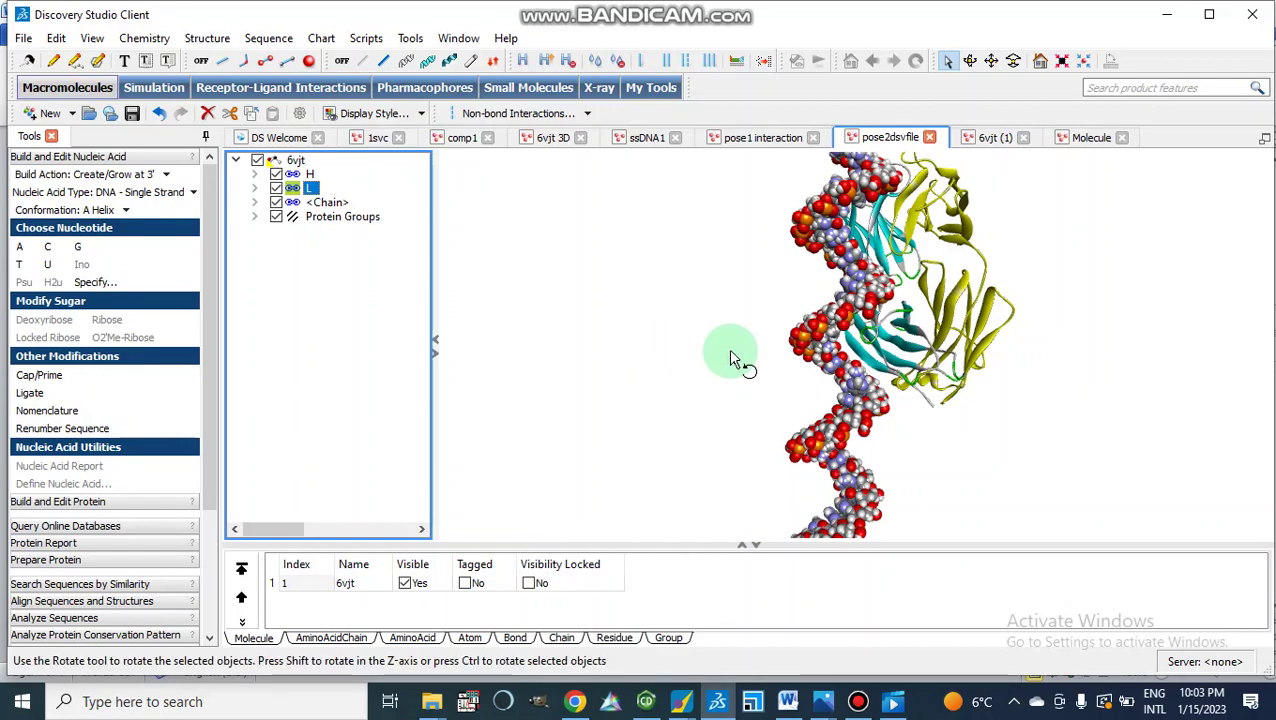
left_click_drag(950, 428, 655, 213)
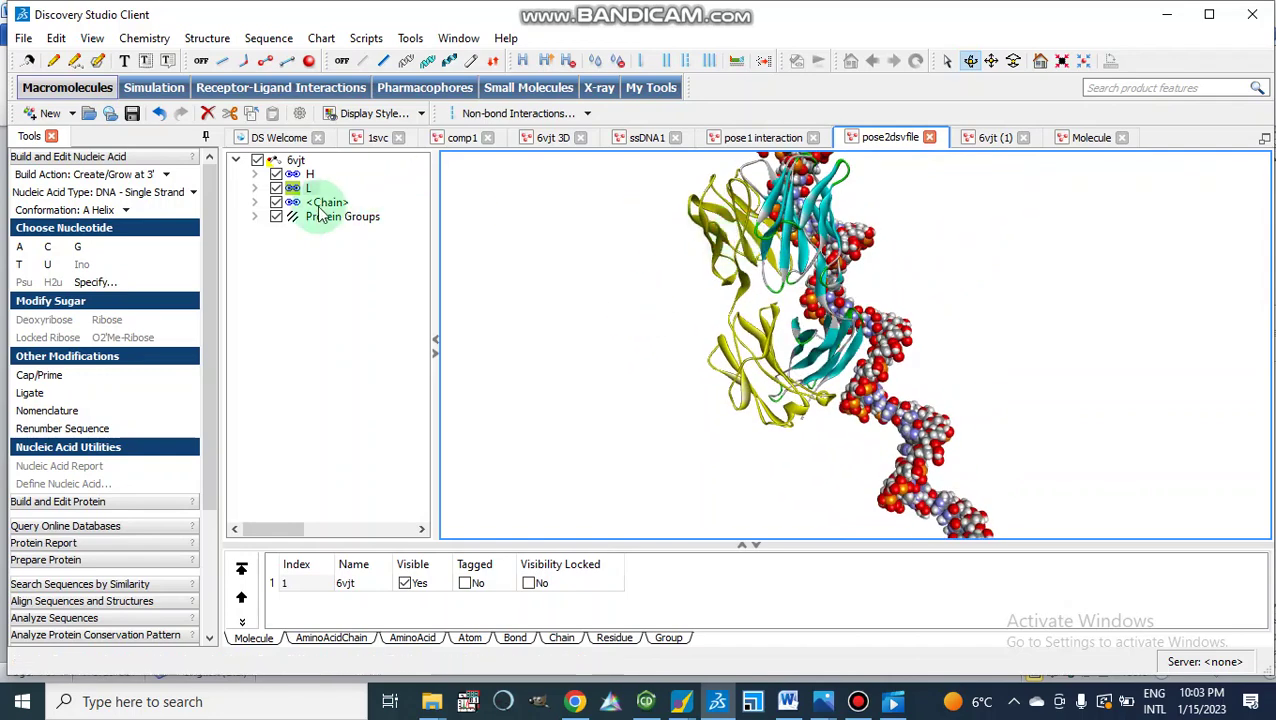
Apply the preset space-filling display style to the whole 6vjt complex and inspect its recoloured protein chains.
left_click(278, 160)
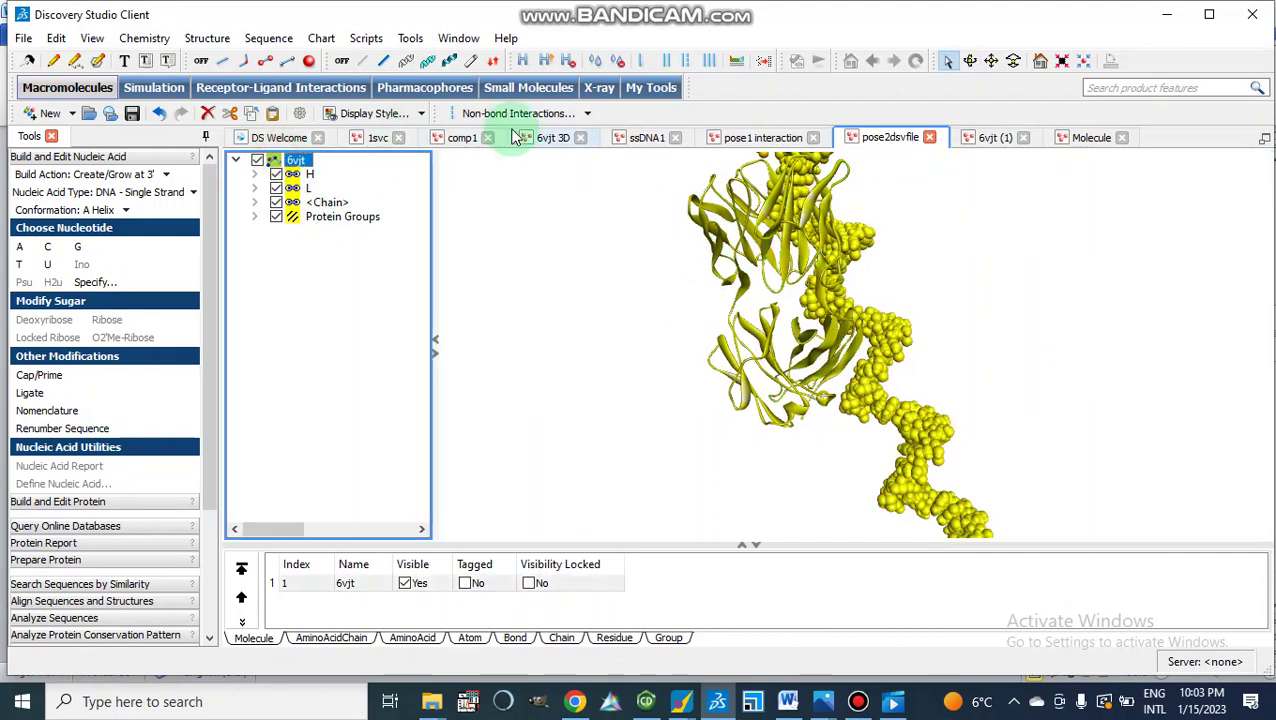
left_click(422, 114)
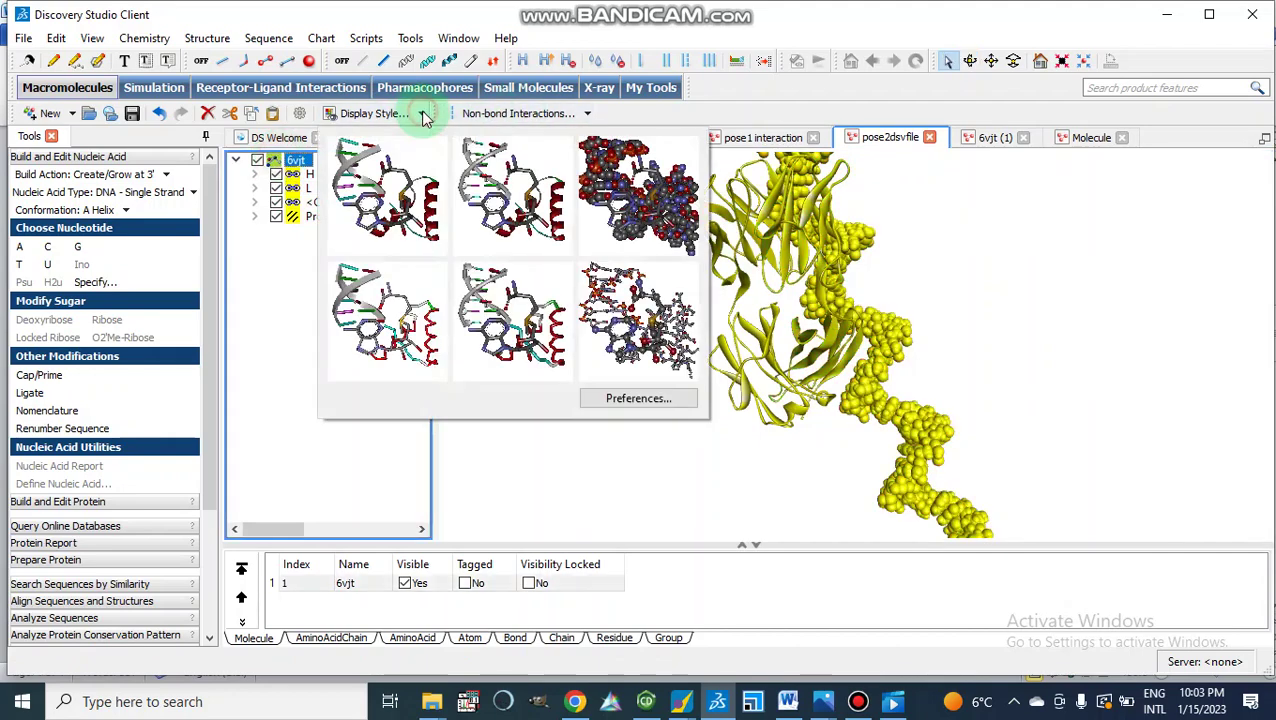
left_click(630, 213)
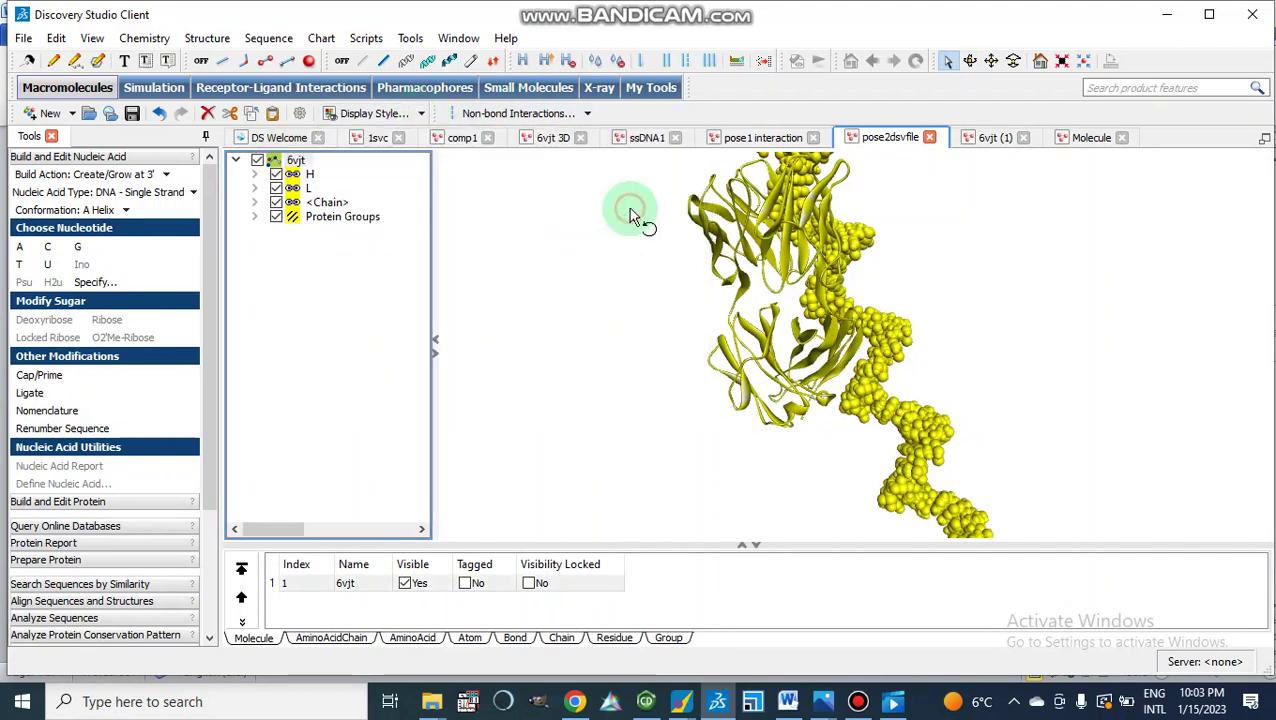
left_click(630, 362)
left_click(630, 362)
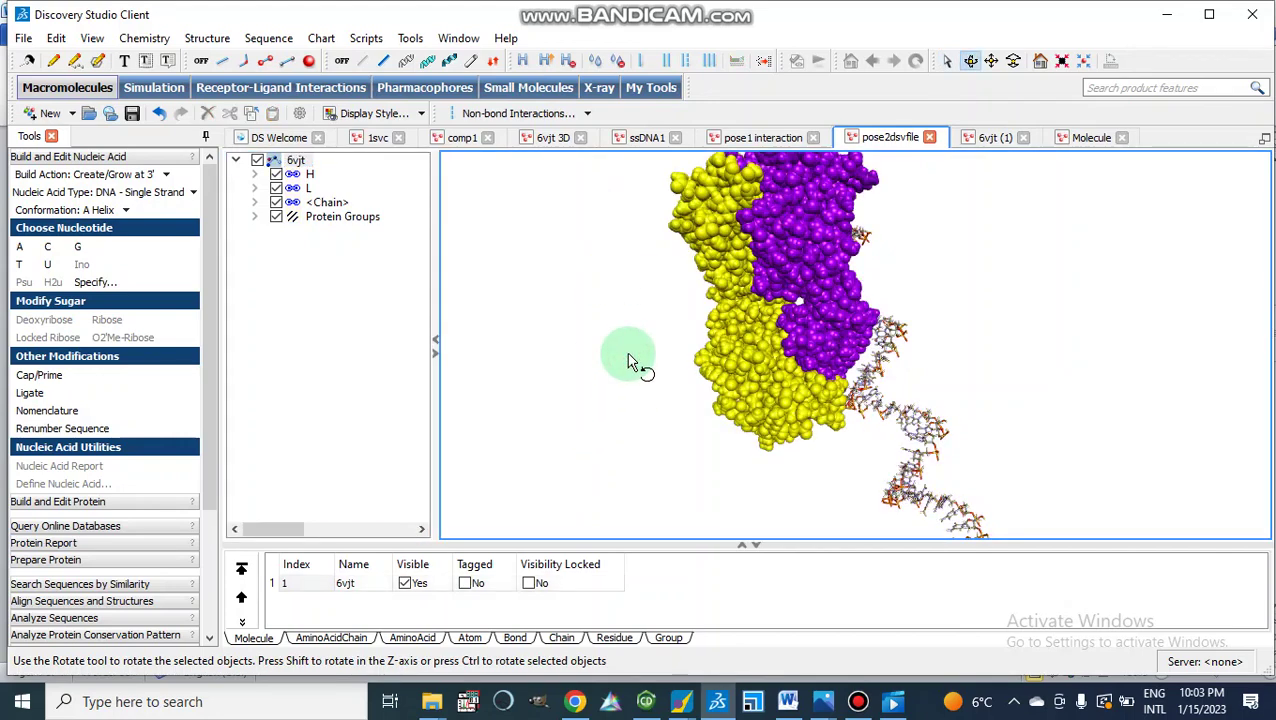
left_click_drag(630, 362, 760, 276)
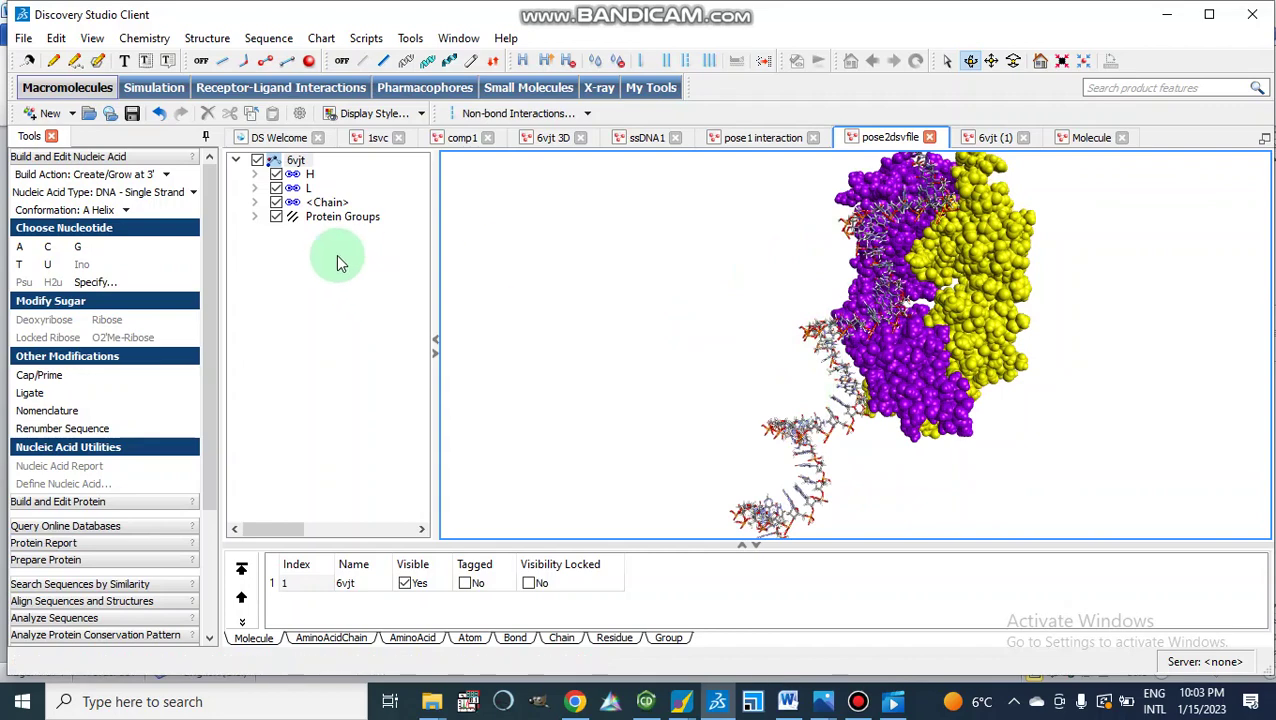
Set the atom display style of the DNA <Chain> to CPK, and clear the selection to inspect the complex.
left_click(297, 204)
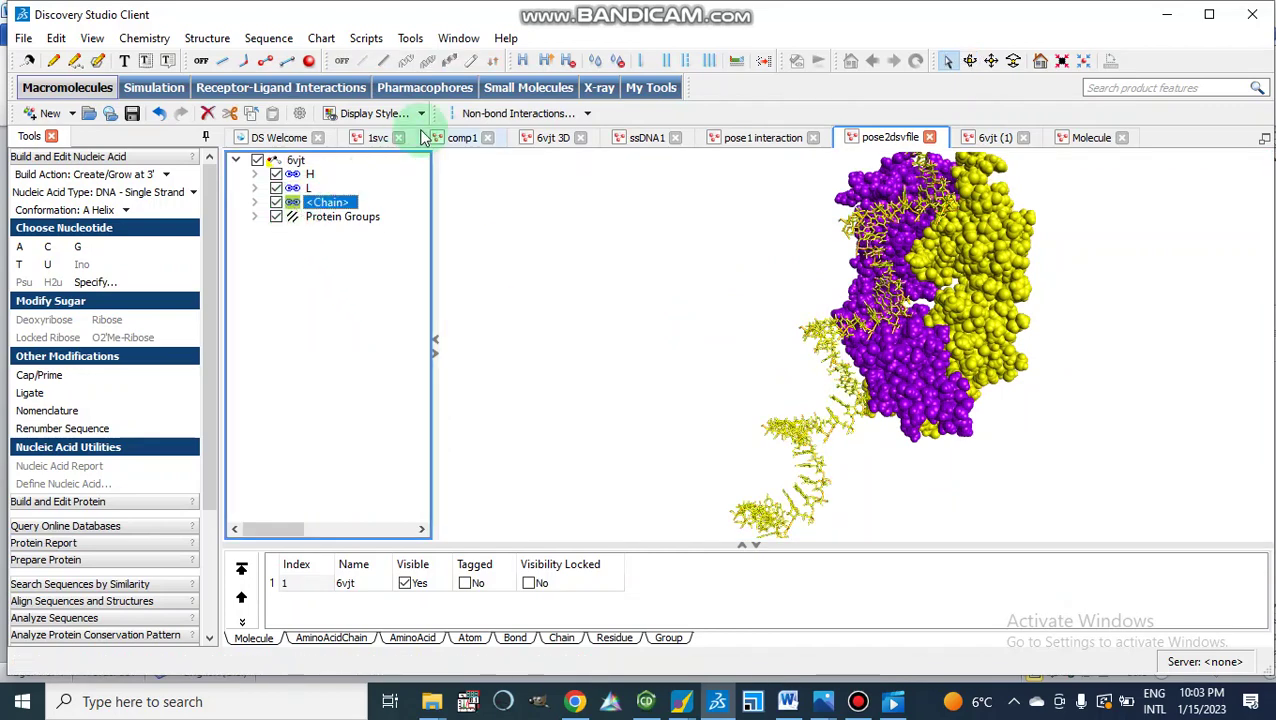
left_click(592, 342)
right_click(592, 340)
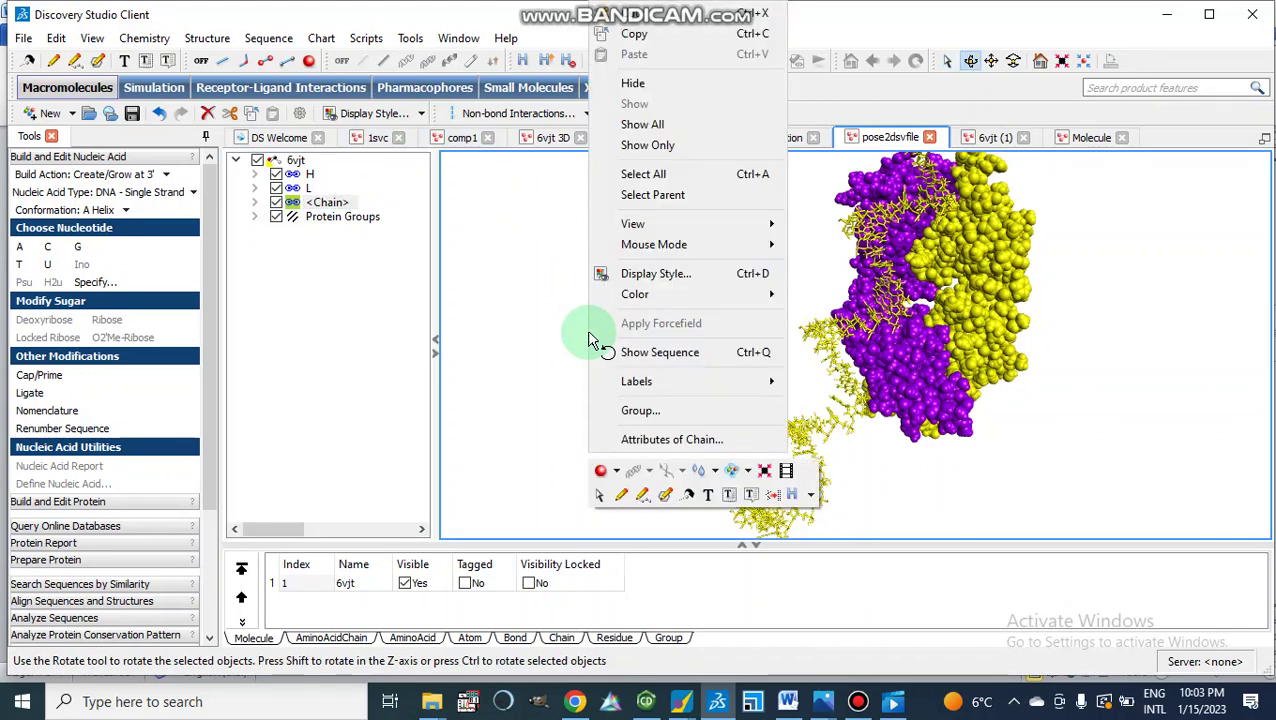
left_click(728, 280)
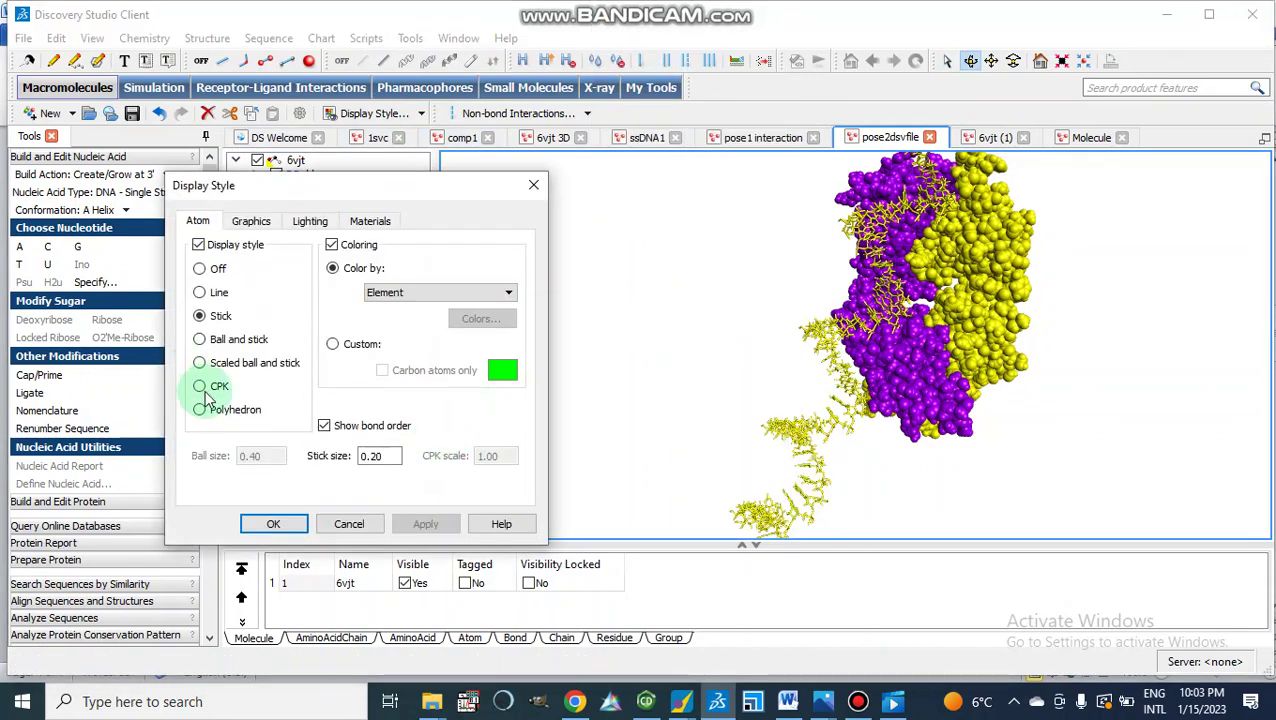
left_click(201, 387)
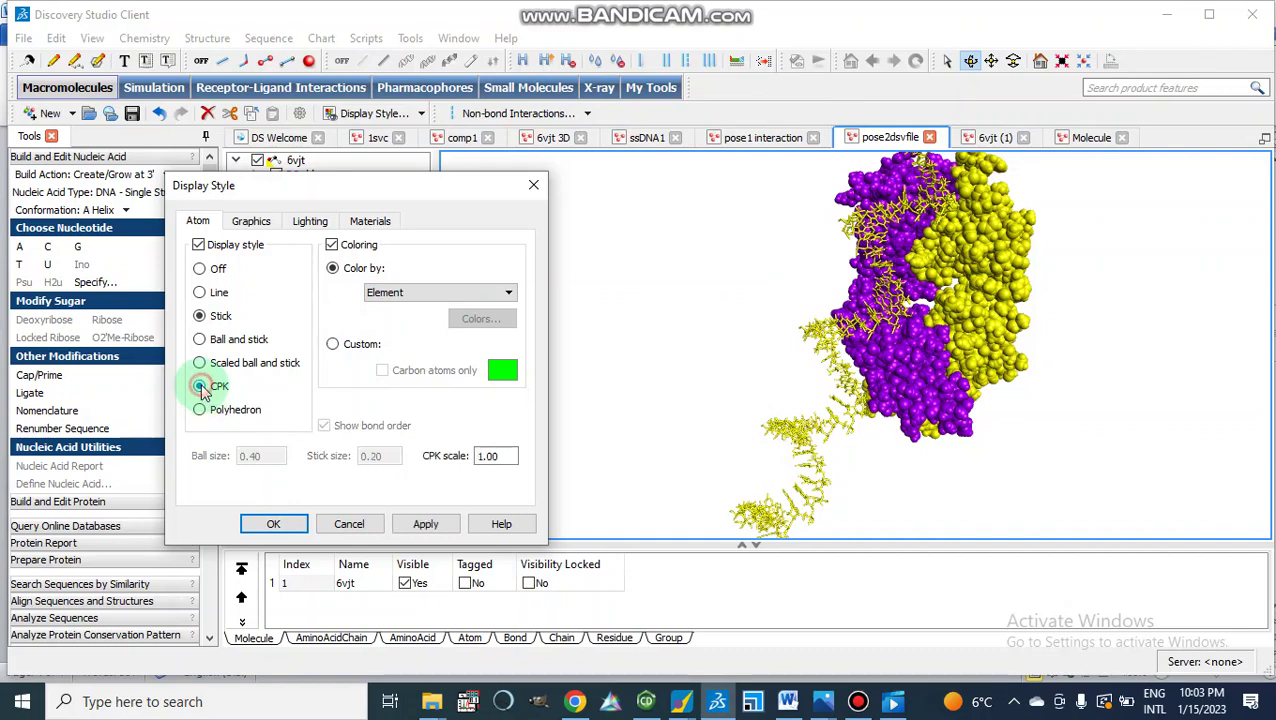
left_click(425, 525)
left_click(268, 524)
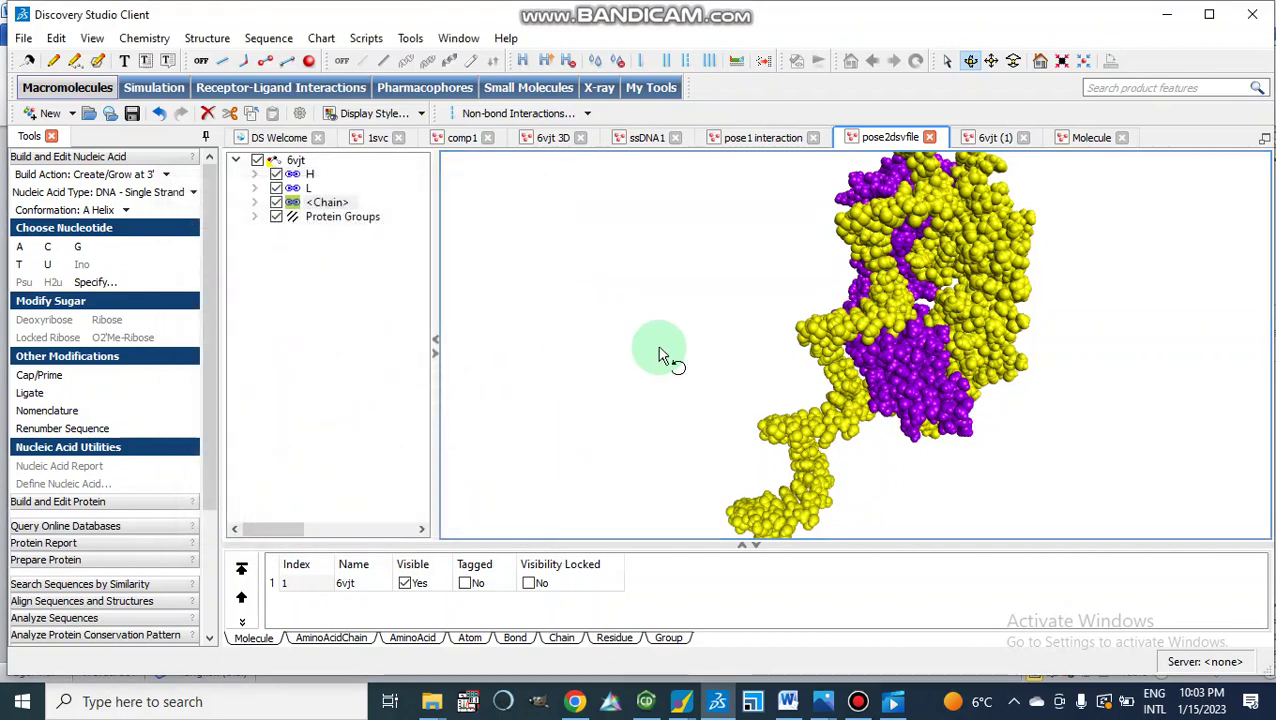
left_click(660, 352)
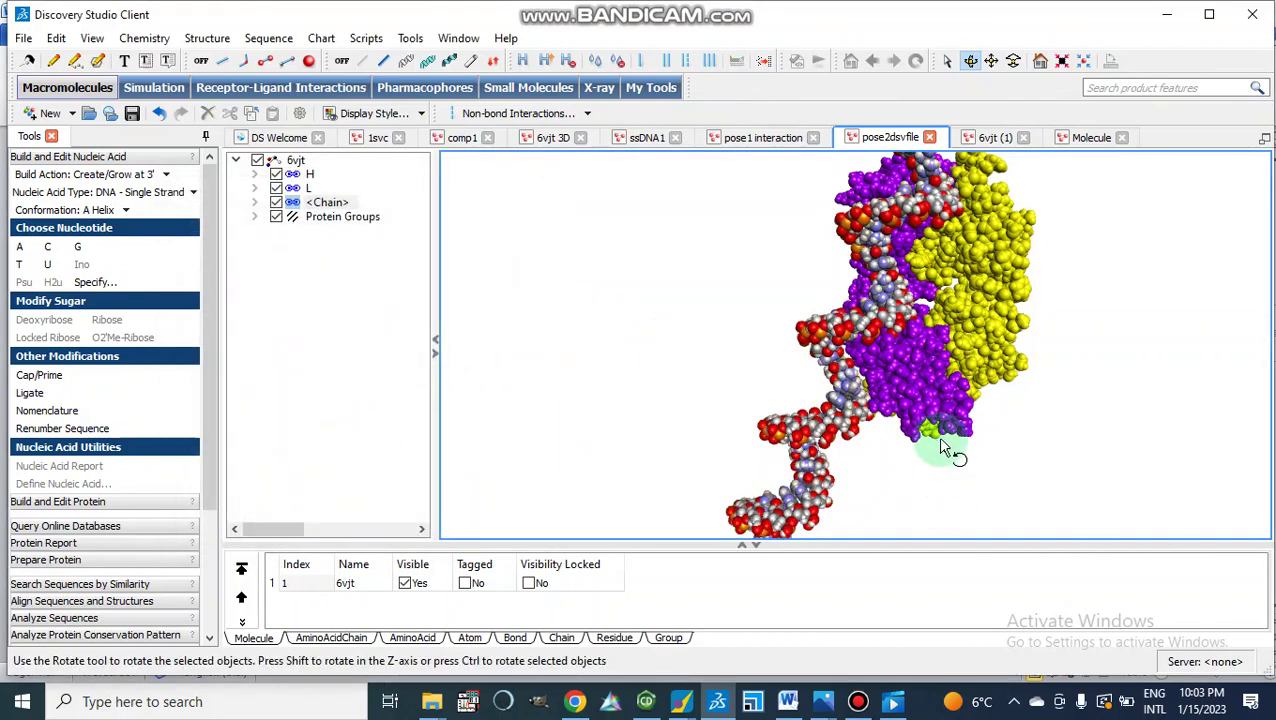
left_click_drag(940, 445, 967, 443)
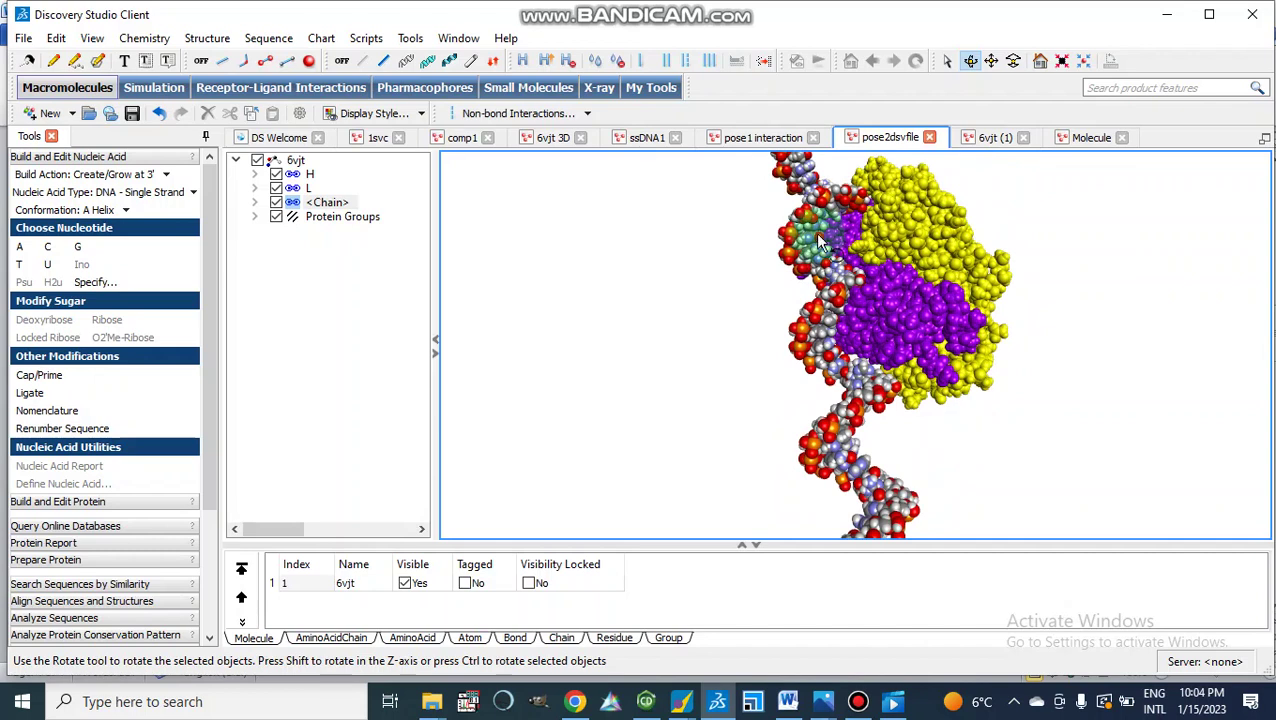
left_click(641, 347)
left_click(740, 271)
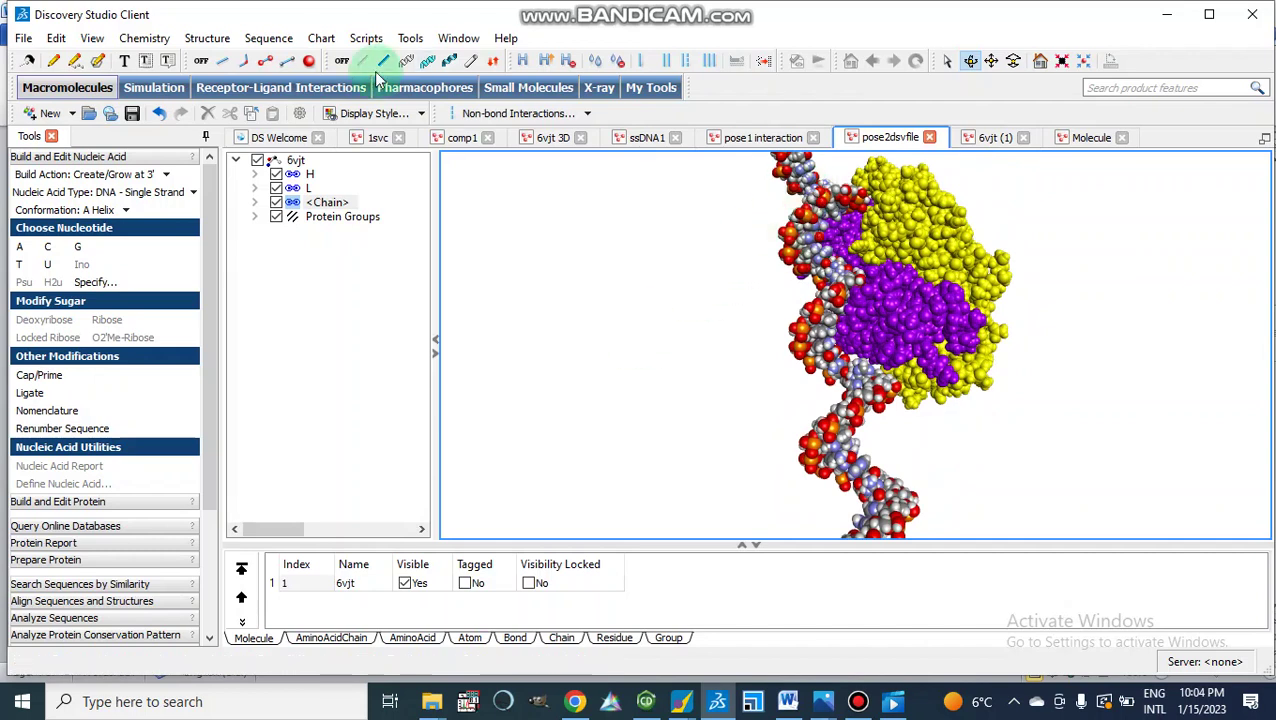
Show the Receptor-Ligand Interactions tools, examine the labelled residue contacts in the pose1 interaction document, and return to pose2dsvfile.
left_click(284, 89)
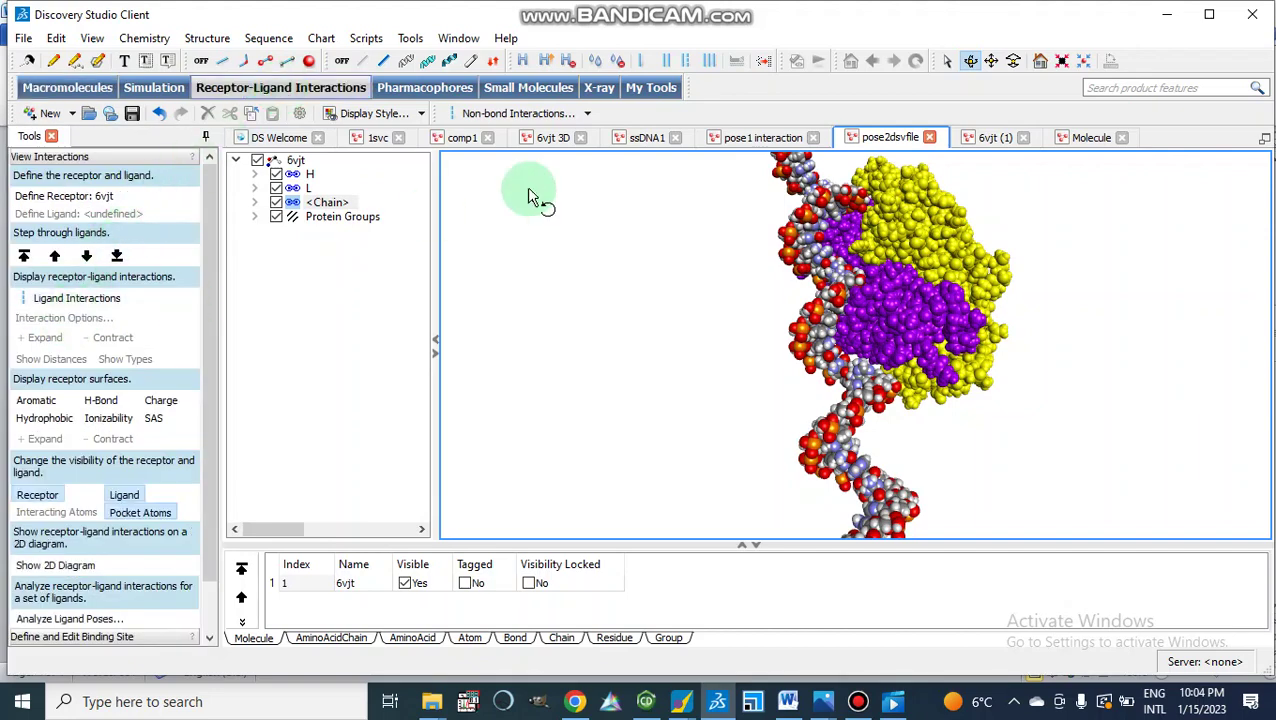
left_click(745, 139)
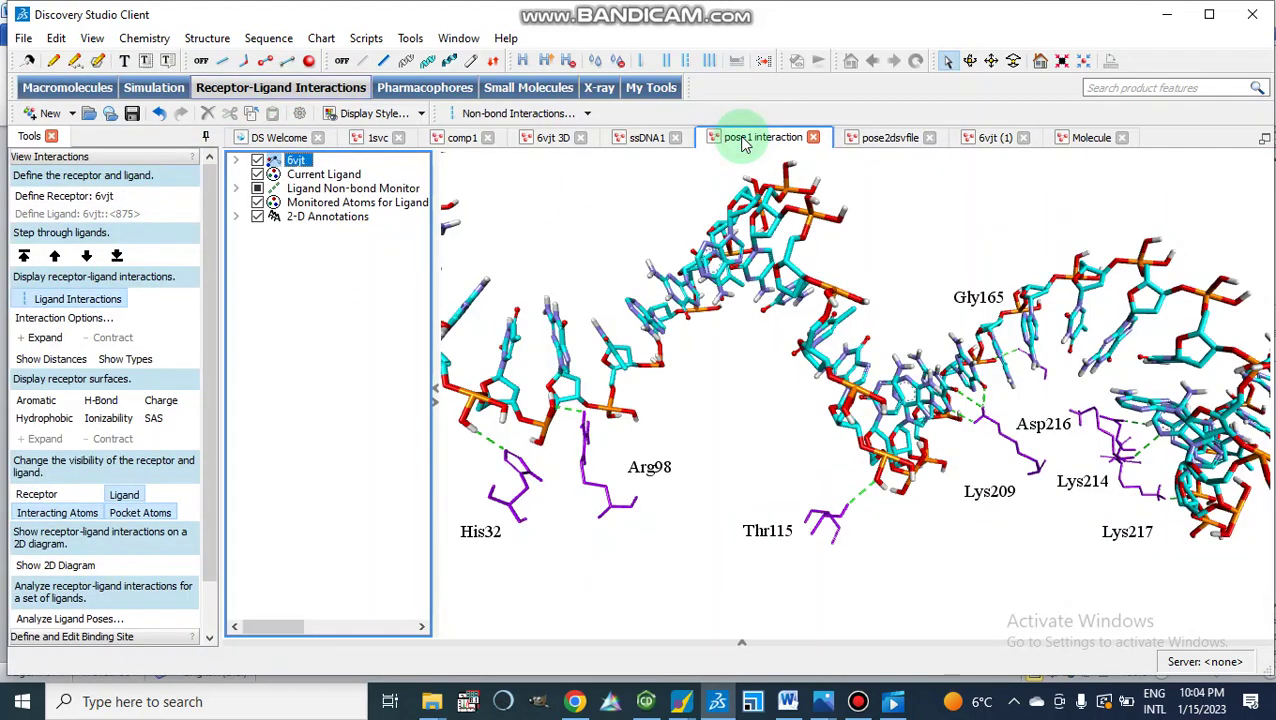
left_click(722, 366)
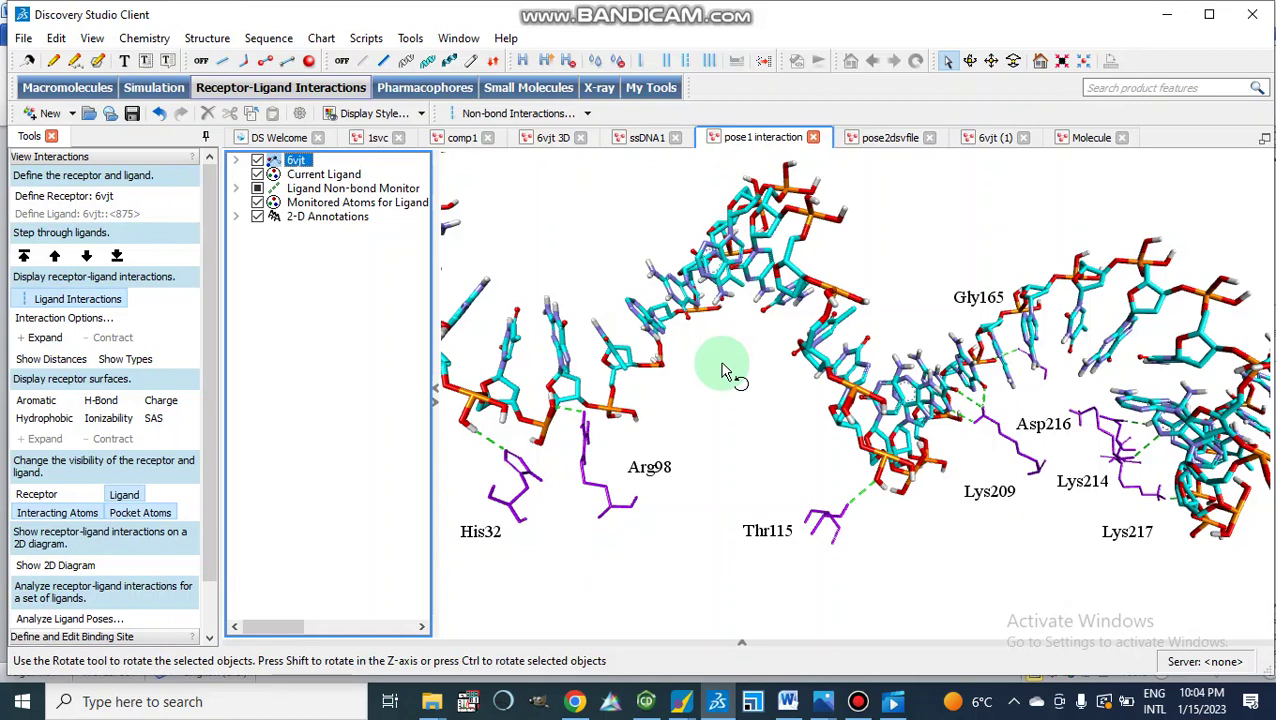
scroll(727, 370, "down", 5)
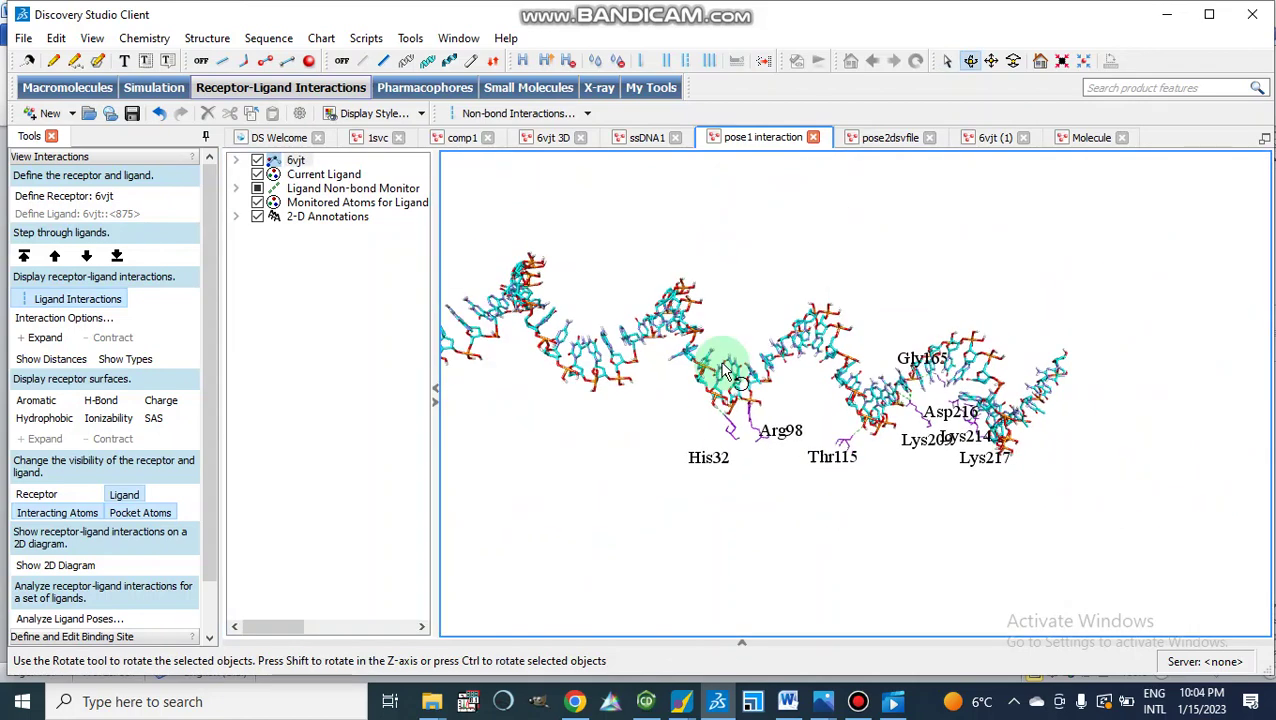
scroll(727, 370, "up", 3)
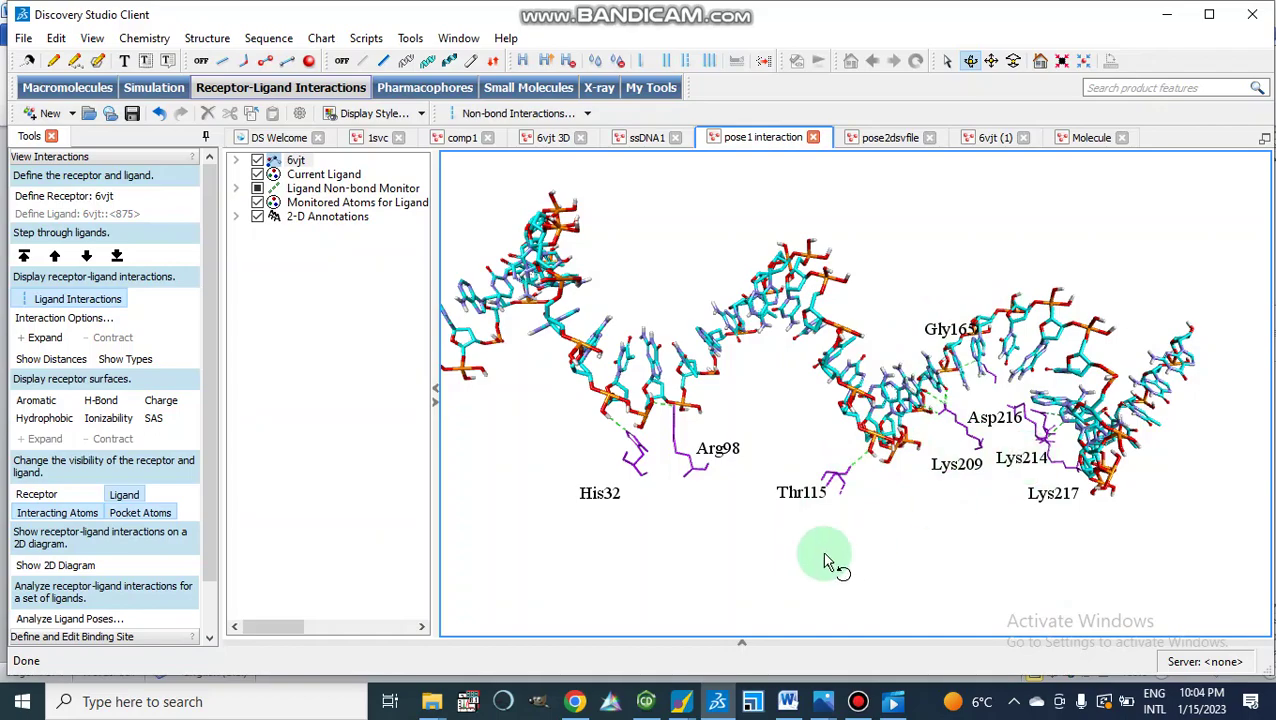
scroll(830, 560, "down", 4)
scroll(826, 561, "down", 4)
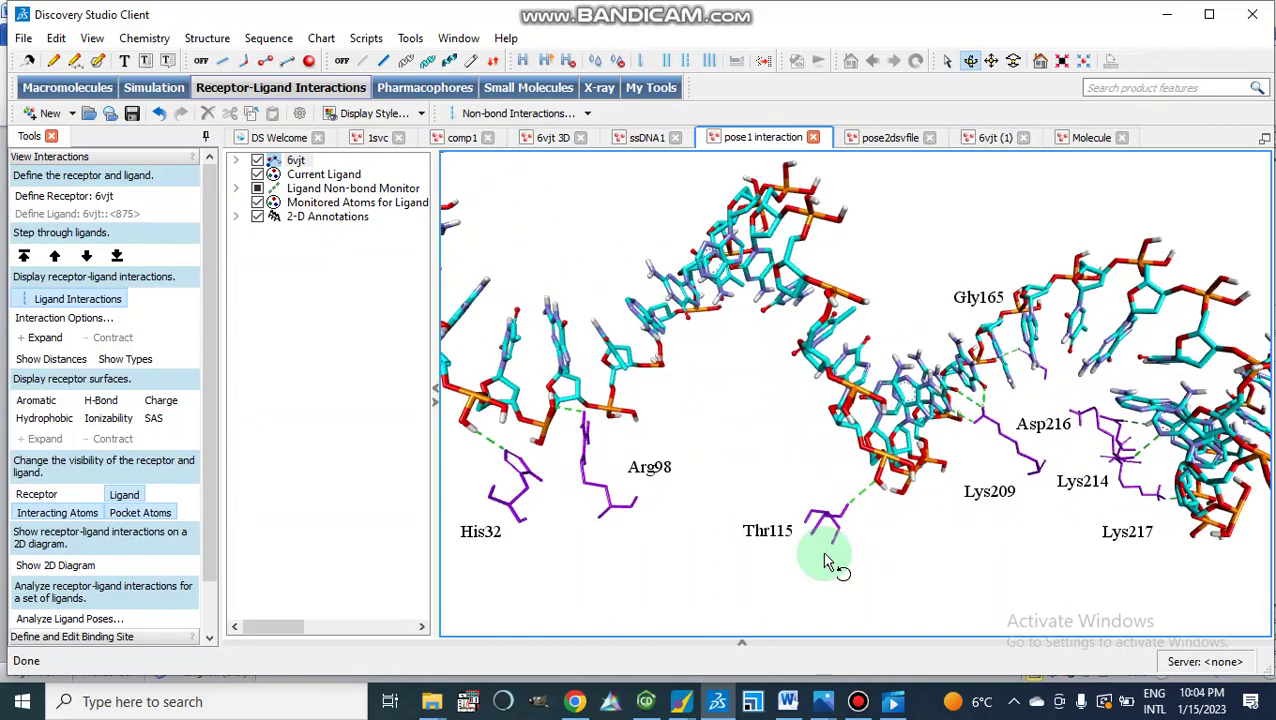
scroll(720, 378, "down", 3)
left_click_drag(729, 362, 687, 396)
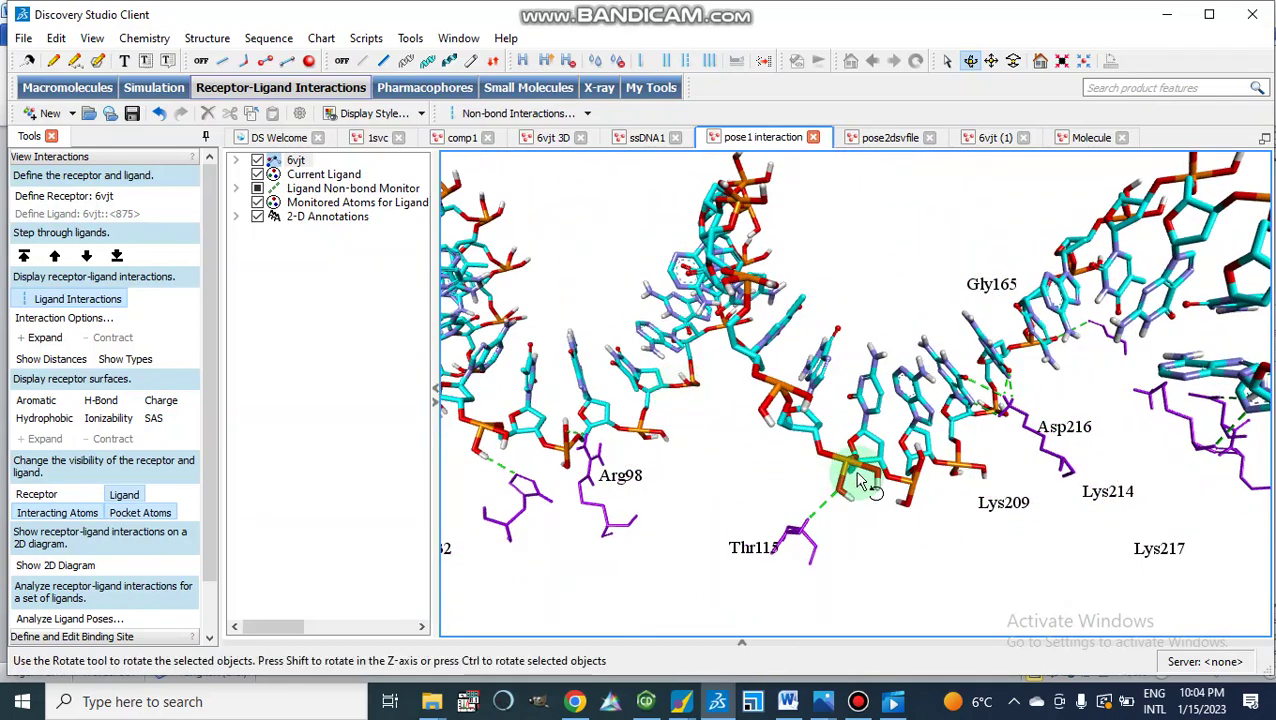
scroll(858, 482, "down", 2)
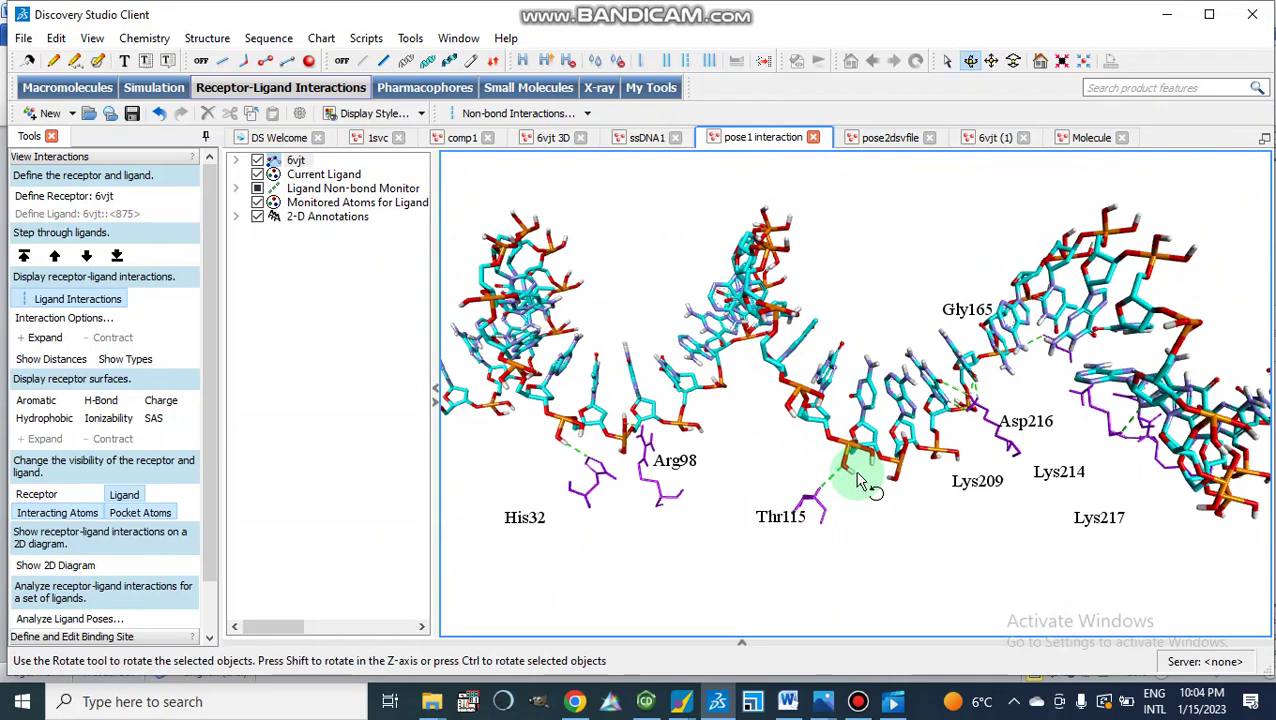
left_click_drag(584, 533, 598, 545)
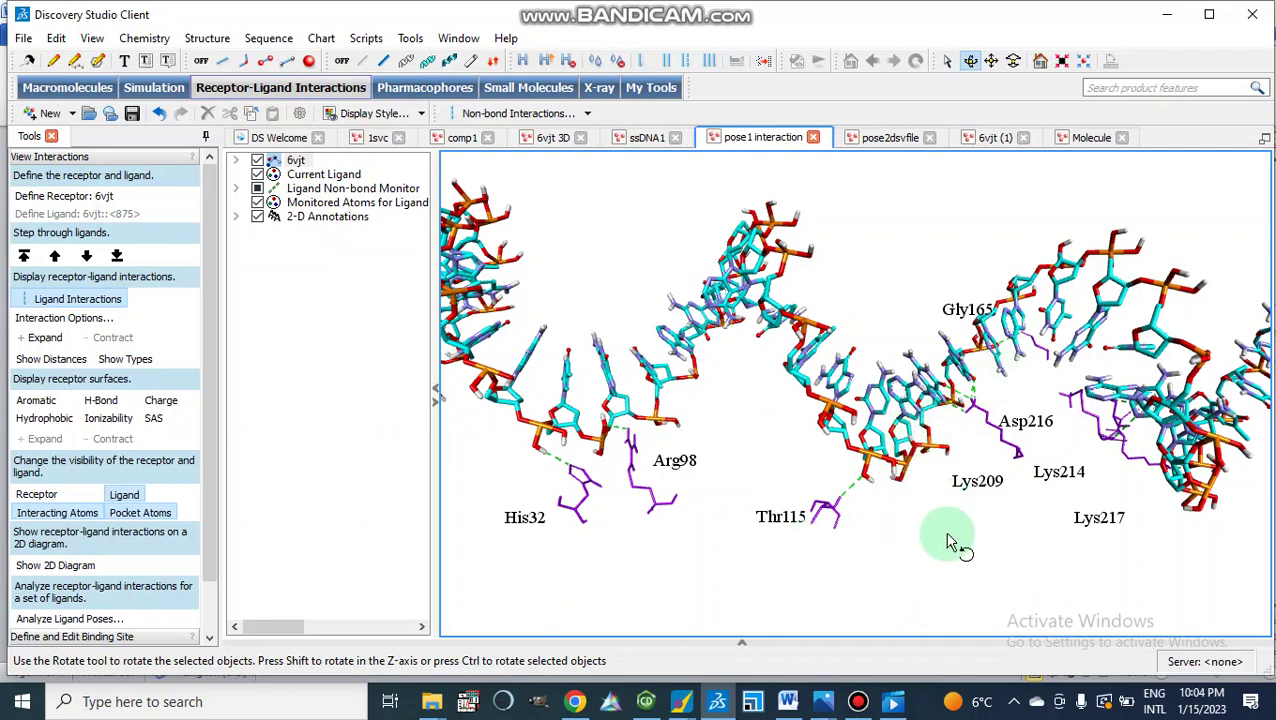
scroll(950, 553, "down", 1)
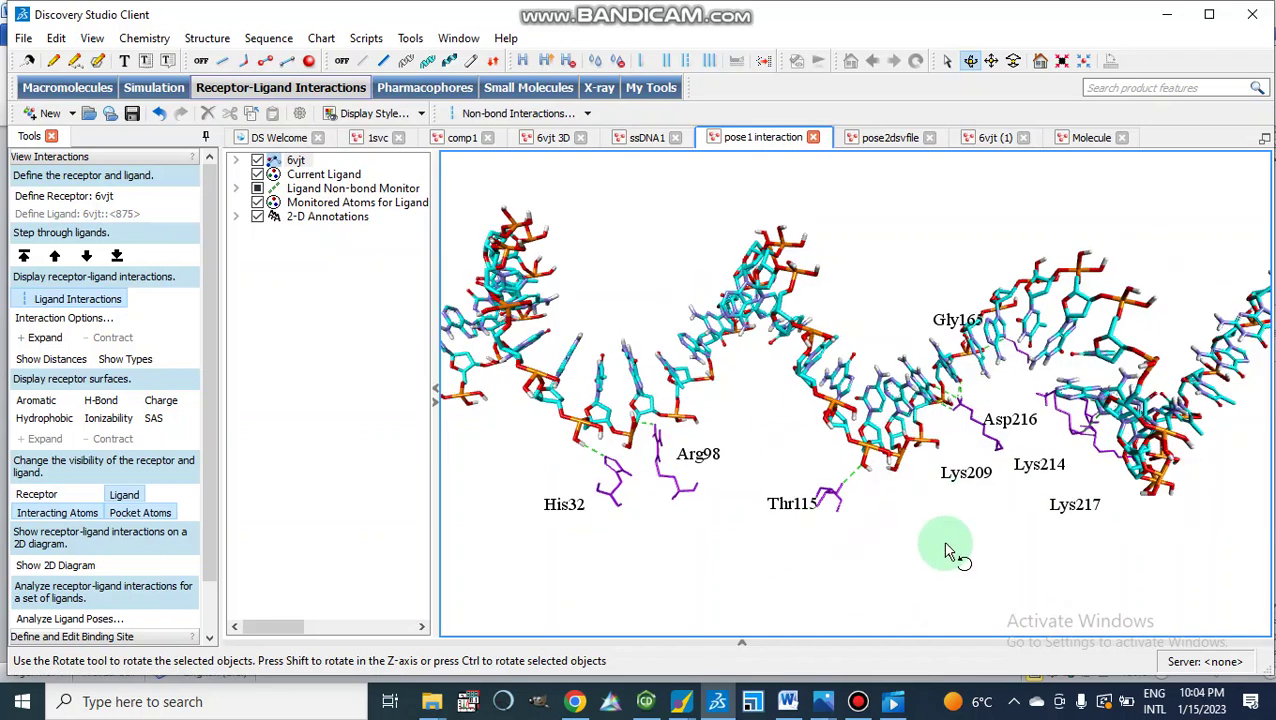
scroll(950, 553, "up", 4)
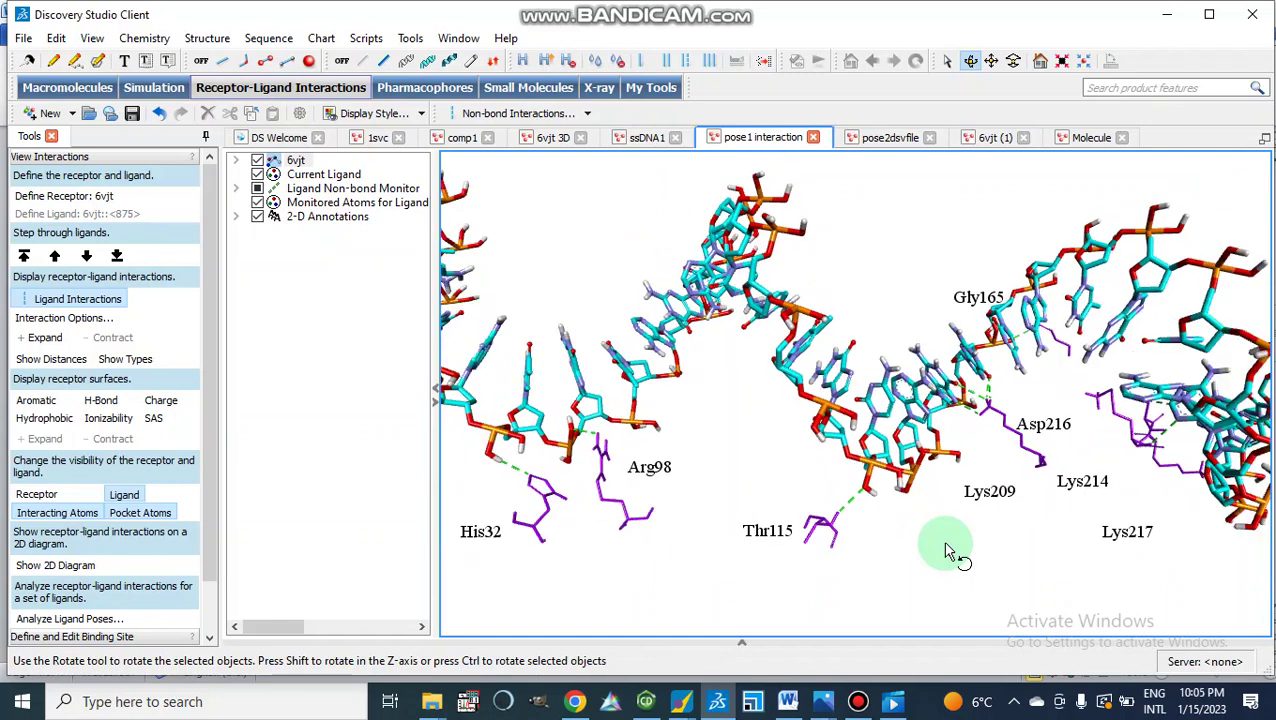
scroll(950, 553, "down", 1)
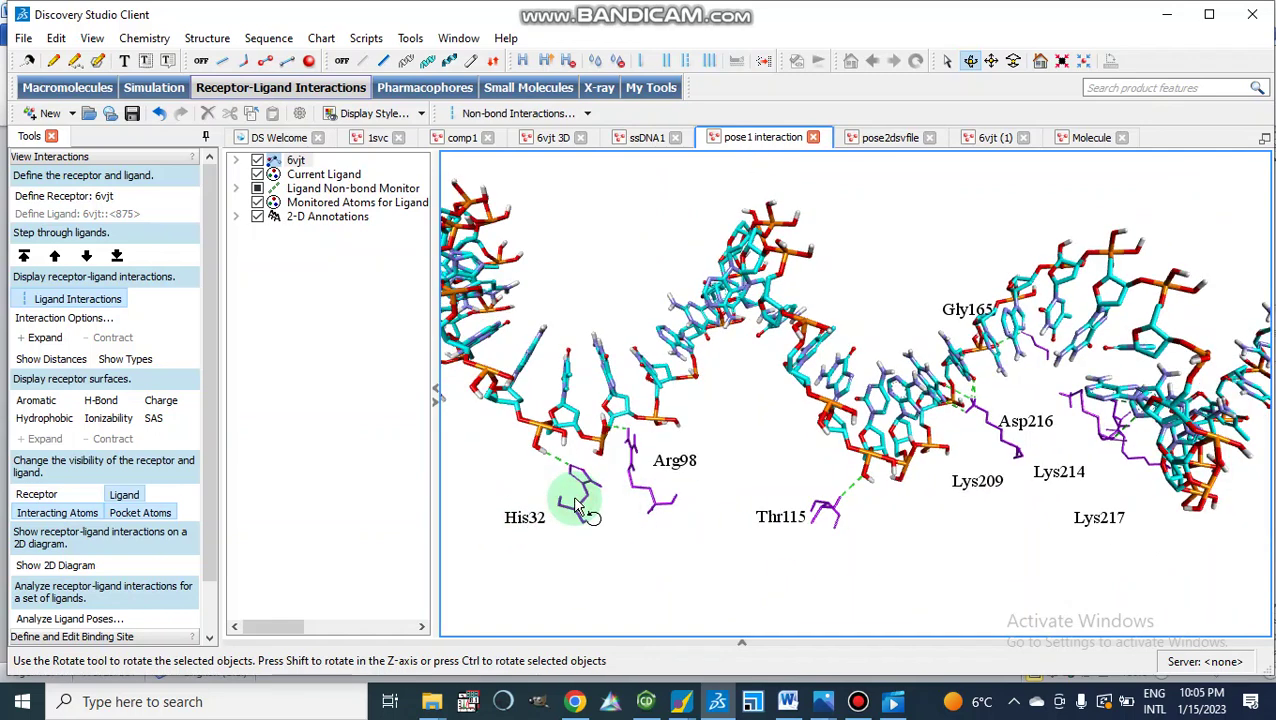
left_click(308, 165)
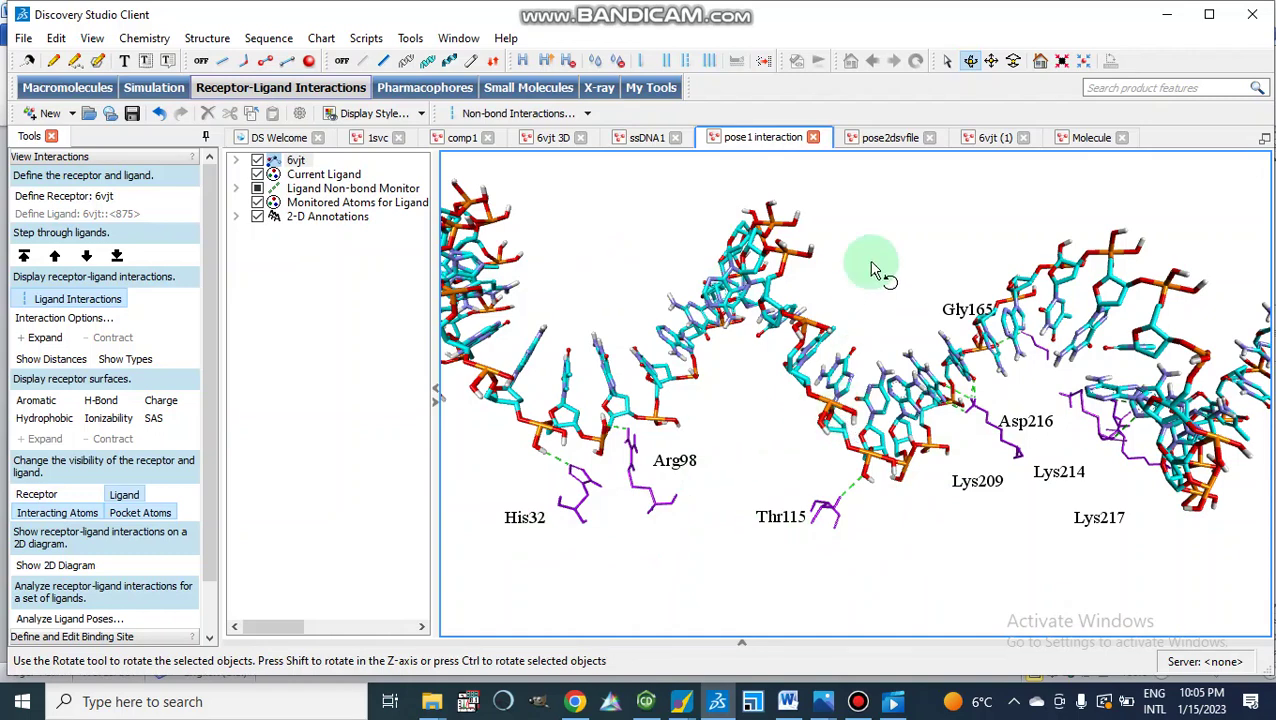
left_click(891, 139)
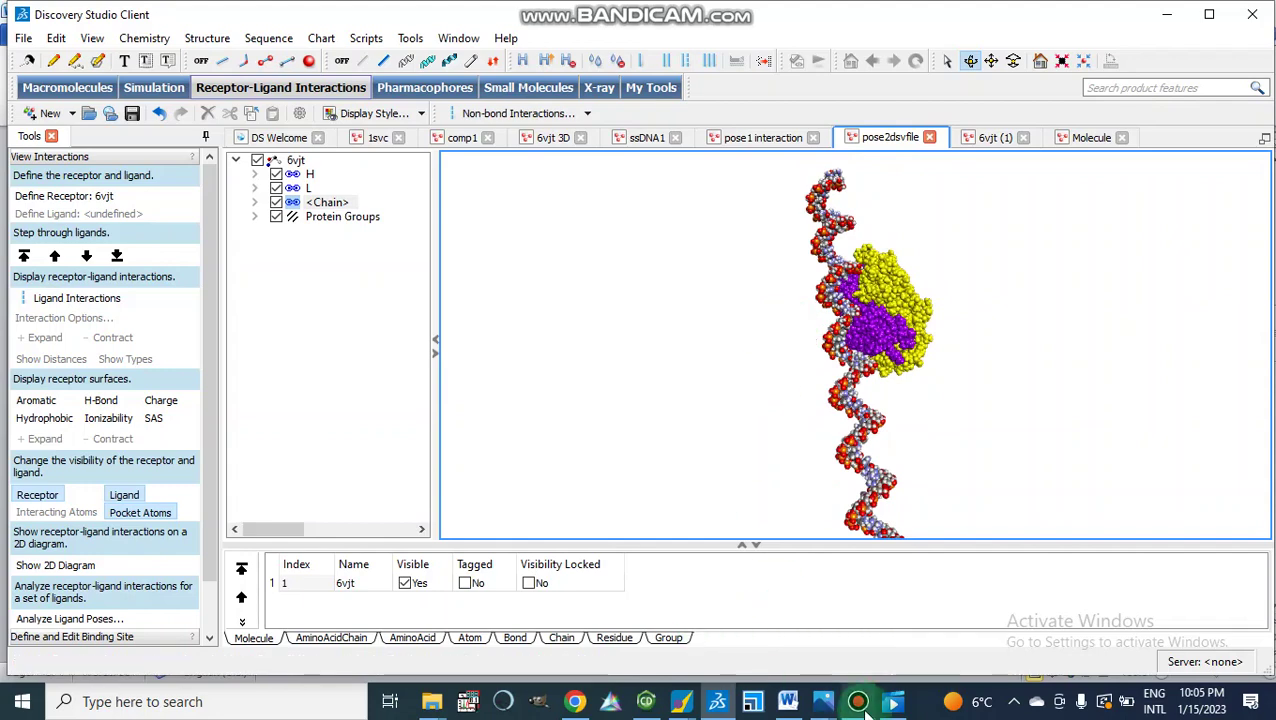
Switch to the Word document, examine panels a and b of the aptamer–residue interaction figure, and return to Discovery Studio.
left_click(788, 701)
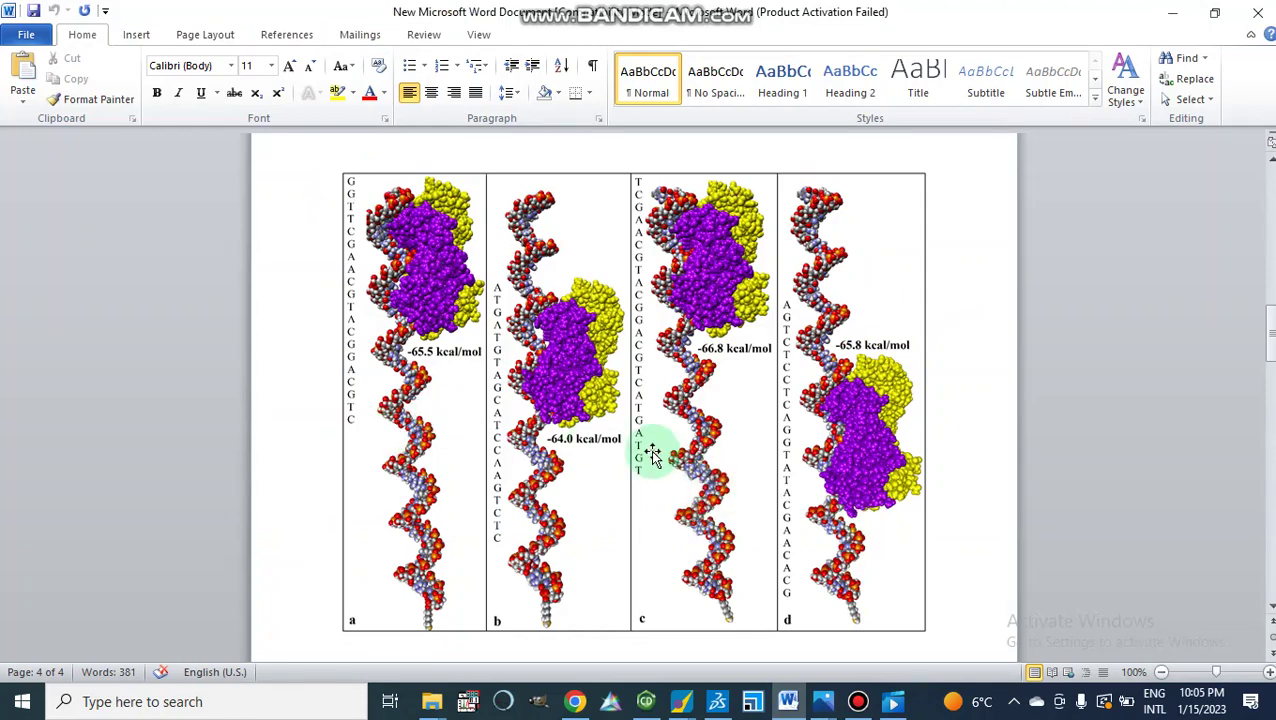
scroll(652, 455, "down", 5)
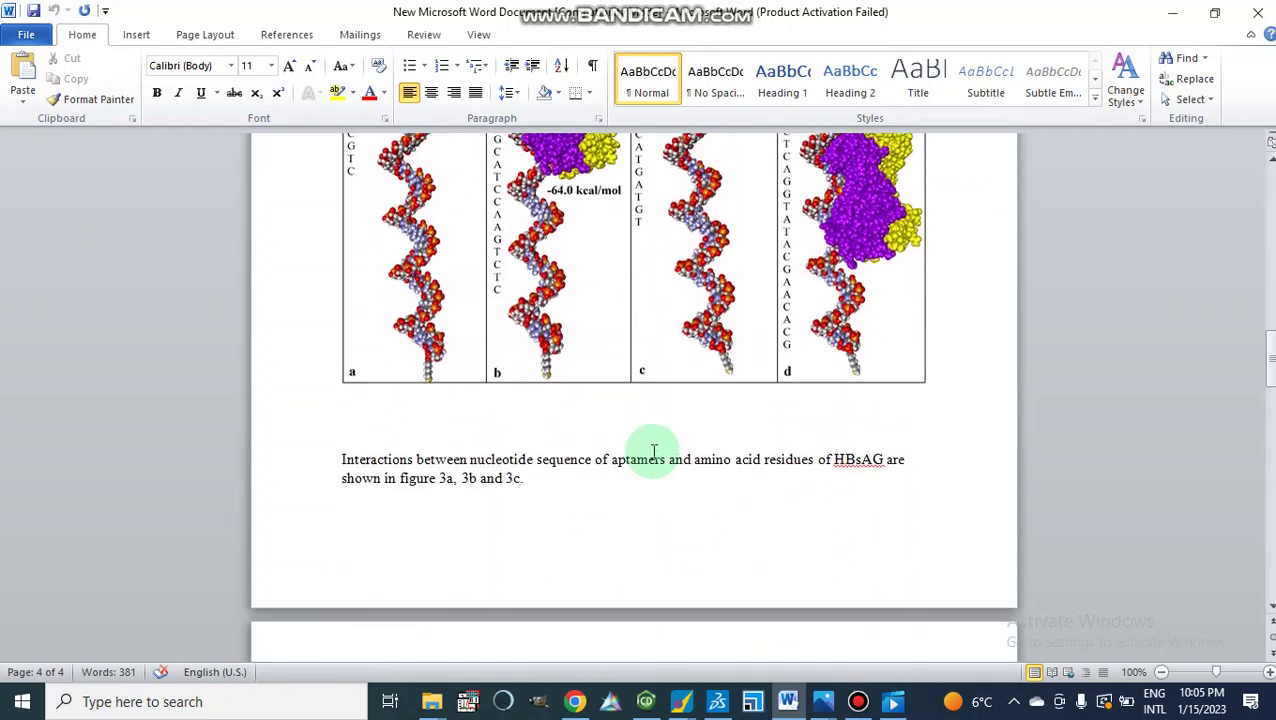
scroll(652, 455, "down", 10)
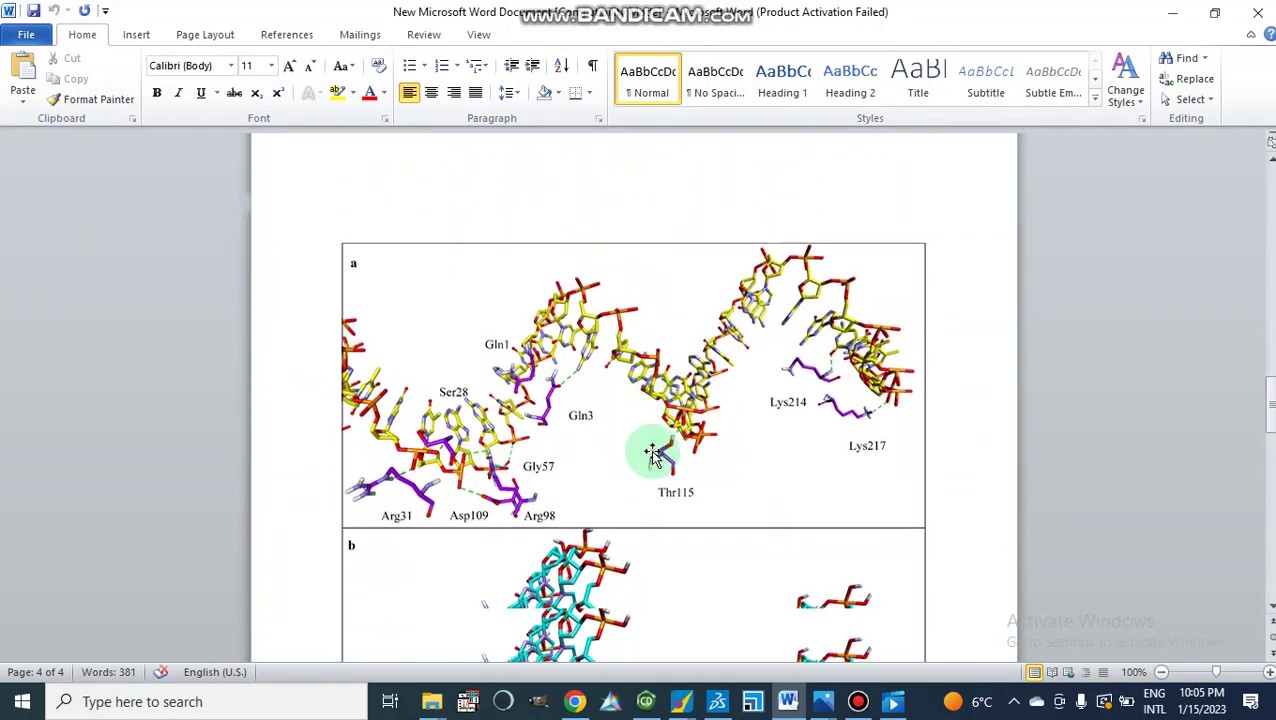
scroll(652, 455, "down", 5)
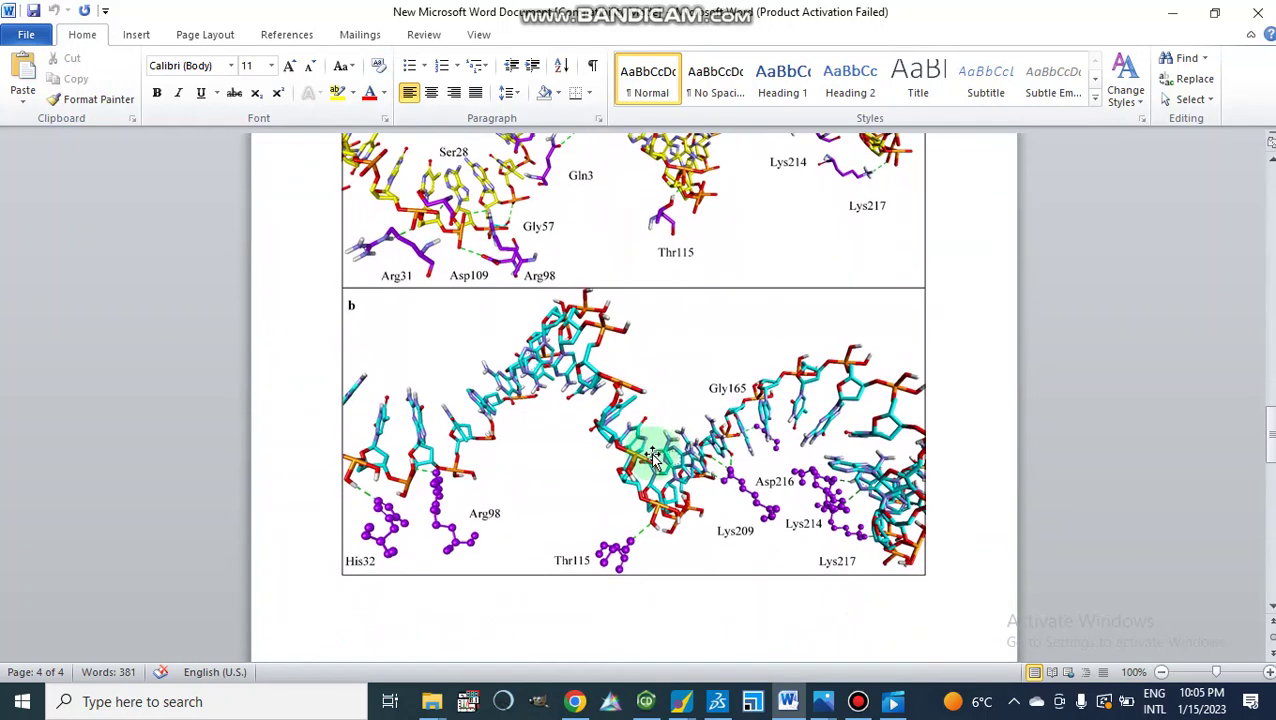
scroll(652, 455, "up", 1)
scroll(652, 455, "down", 1)
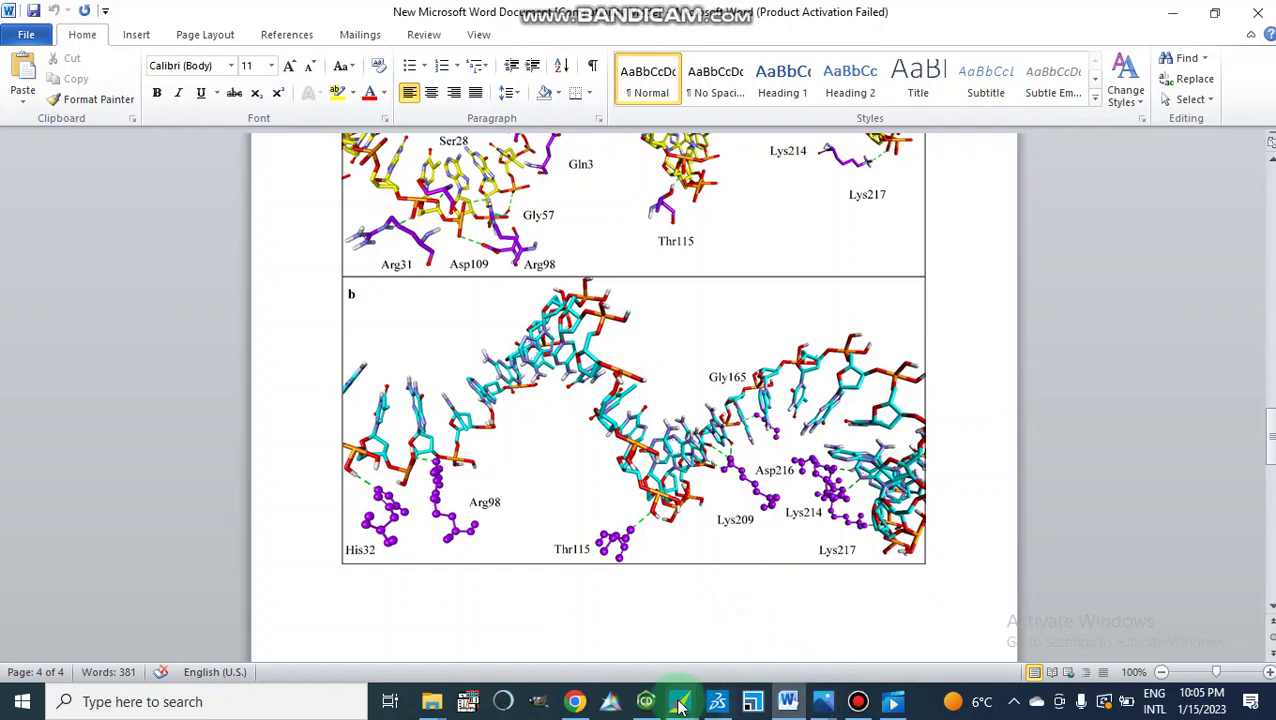
left_click(718, 702)
left_click(601, 362)
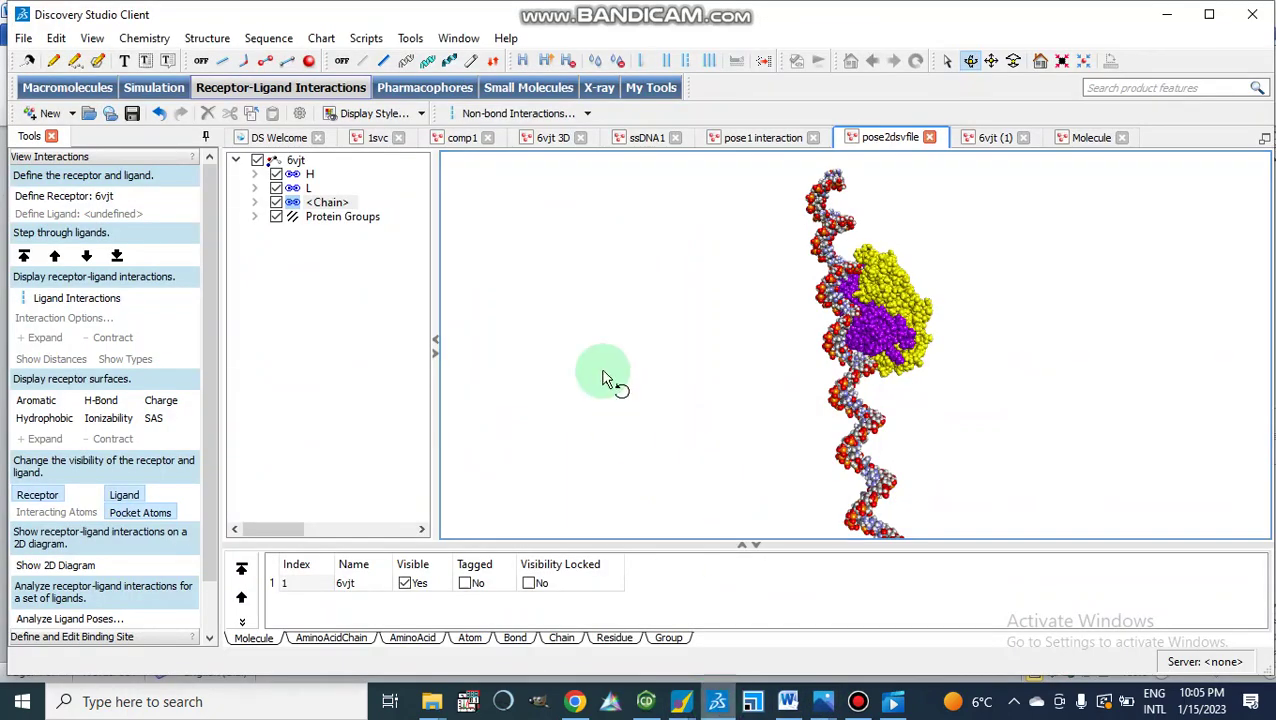